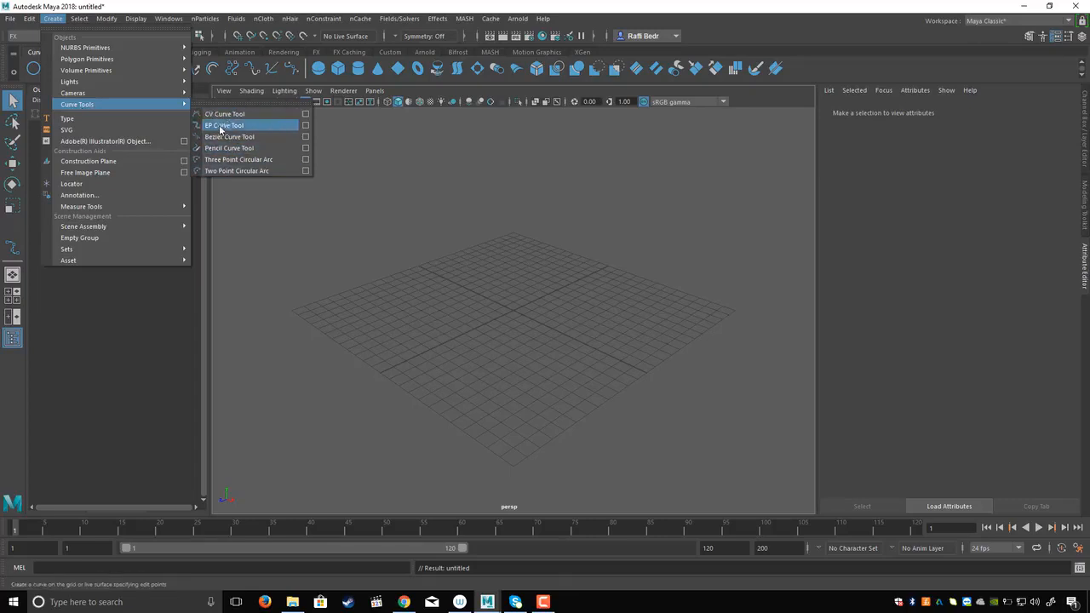
Draw an open S-shaped curve across the grid with the EP Curve Tool
{"action": "left_click", "coordinate": [220, 128]}
{"action": "left_click_drag", "start_coordinate": [528, 325], "coordinate": [511, 316], "text": "alt"}
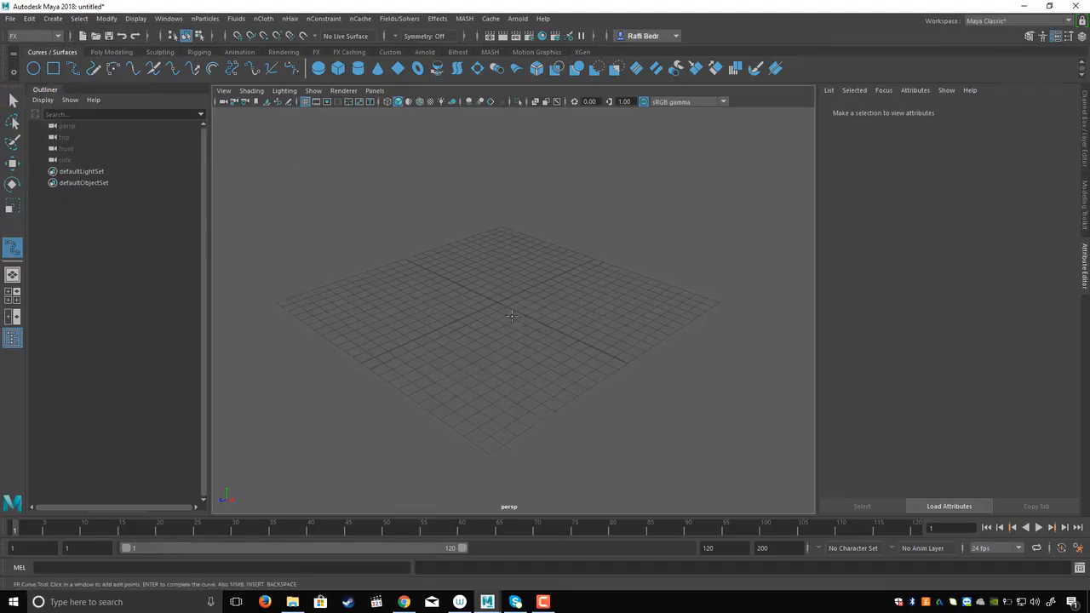
{"action": "left_click", "coordinate": [488, 414]}
{"action": "left_click", "coordinate": [402, 344]}
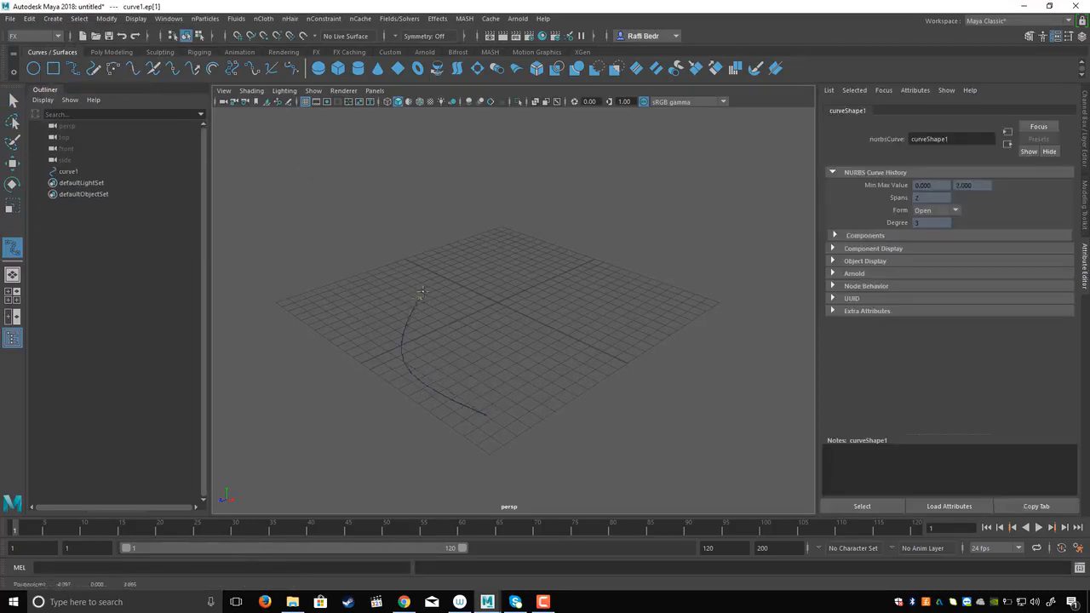
{"action": "left_click", "coordinate": [487, 274]}
{"action": "left_click", "coordinate": [571, 367]}
{"action": "left_click", "coordinate": [691, 331]}
{"action": "key", "text": "q"}
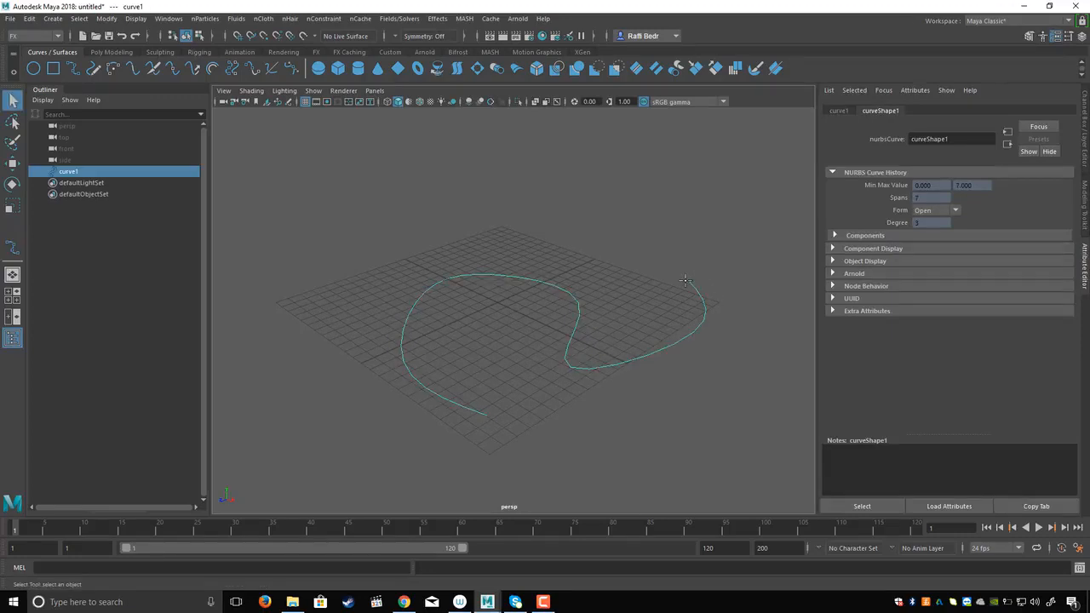
Create an Omni emitter on the curve with Emit from Object at a rate of 100, and play the simulation
{"action": "left_click_drag", "start_coordinate": [532, 358], "coordinate": [525, 313], "text": "alt"}
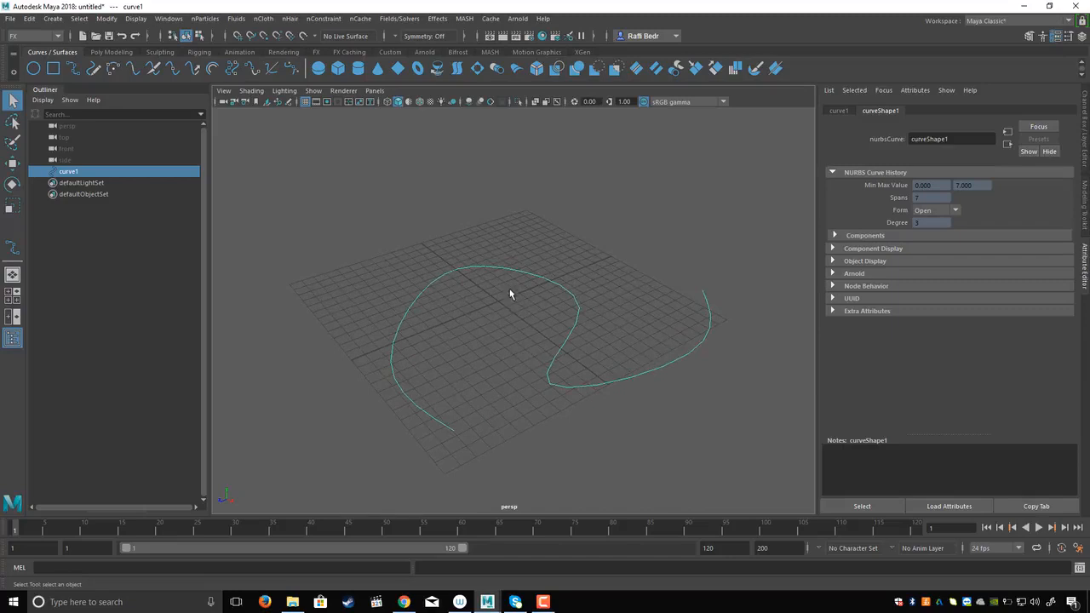
{"action": "left_click_drag", "start_coordinate": [481, 232], "coordinate": [510, 315]}
{"action": "left_click", "coordinate": [210, 20]}
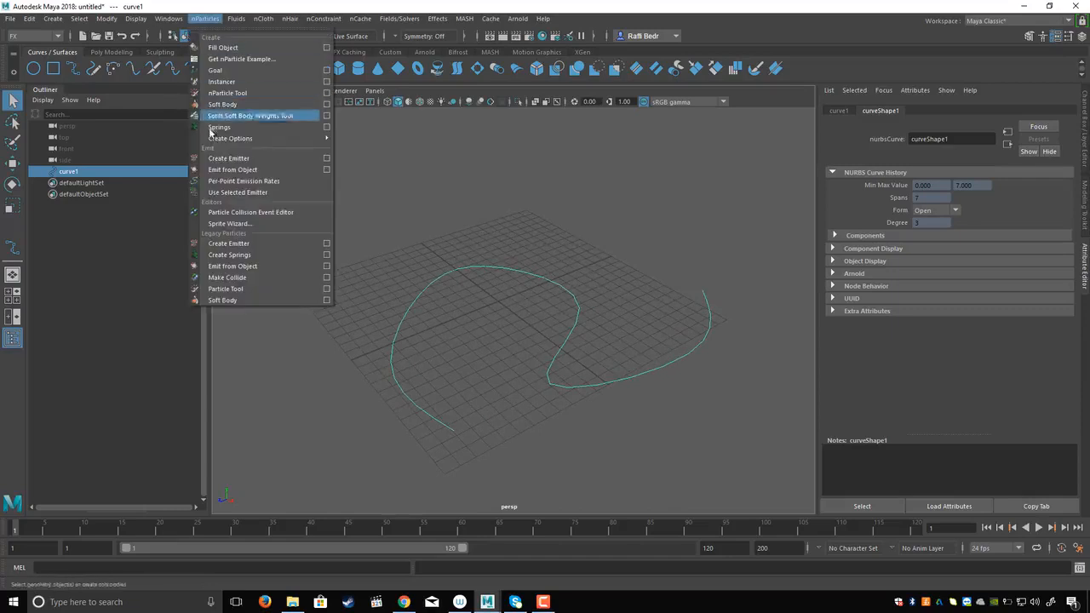
{"action": "left_click", "coordinate": [326, 169]}
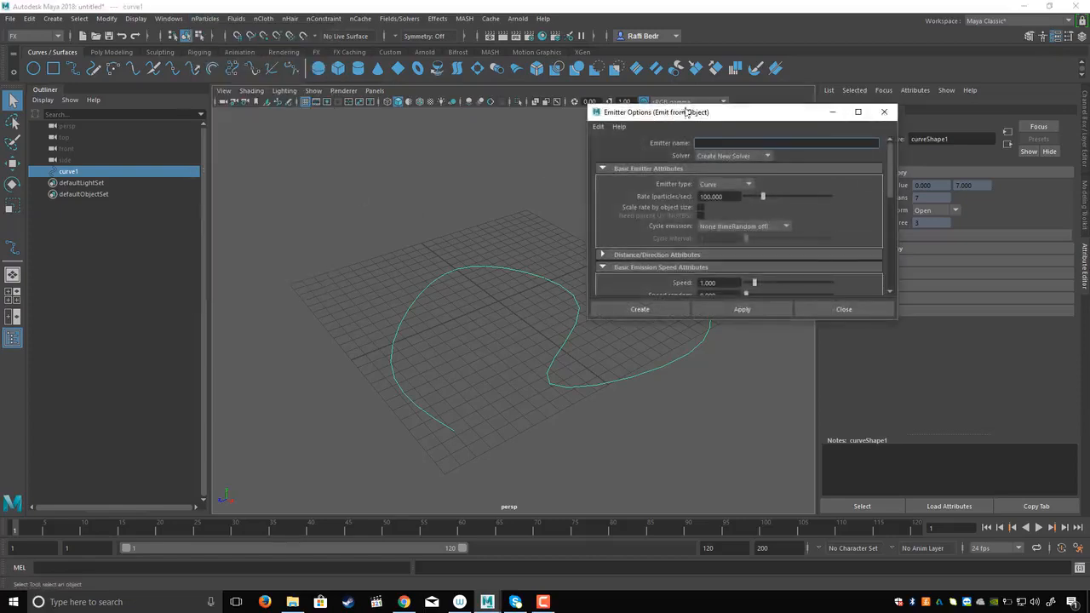
{"action": "left_click_drag", "start_coordinate": [686, 111], "coordinate": [783, 93]}
{"action": "left_click", "coordinate": [629, 119]}
{"action": "left_click", "coordinate": [718, 126]}
{"action": "left_click_drag", "start_coordinate": [527, 333], "coordinate": [477, 291], "text": "alt"}
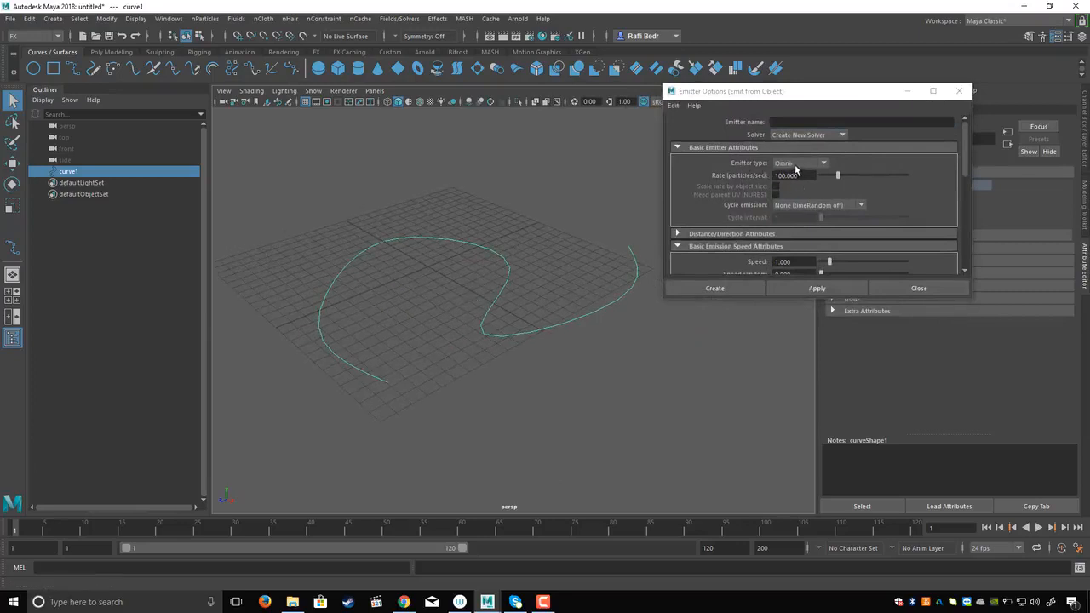
{"action": "left_click", "coordinate": [817, 289]}
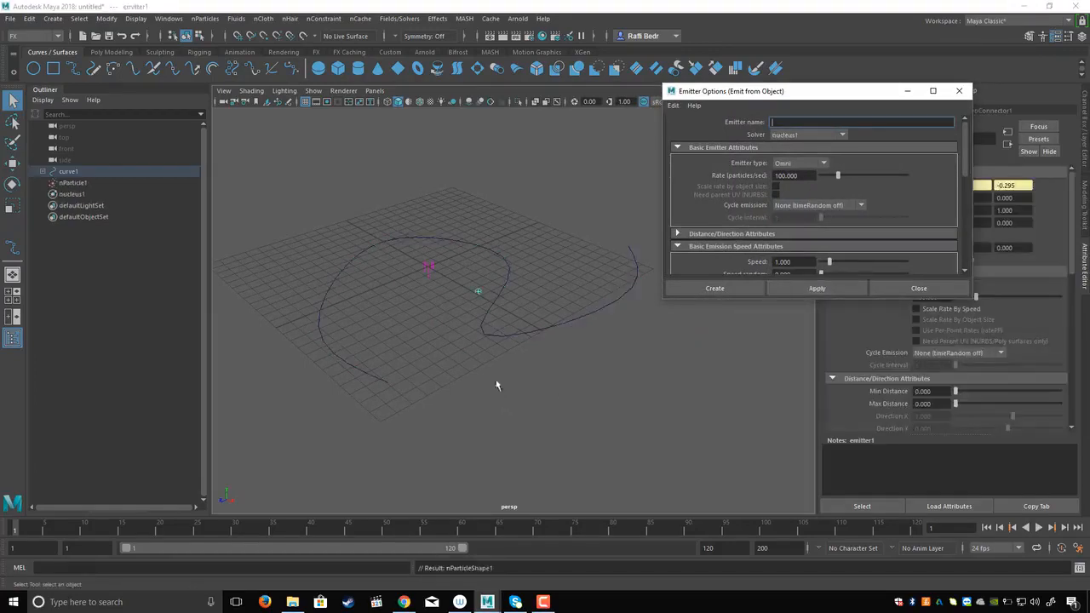
{"action": "left_click", "coordinate": [1039, 528]}
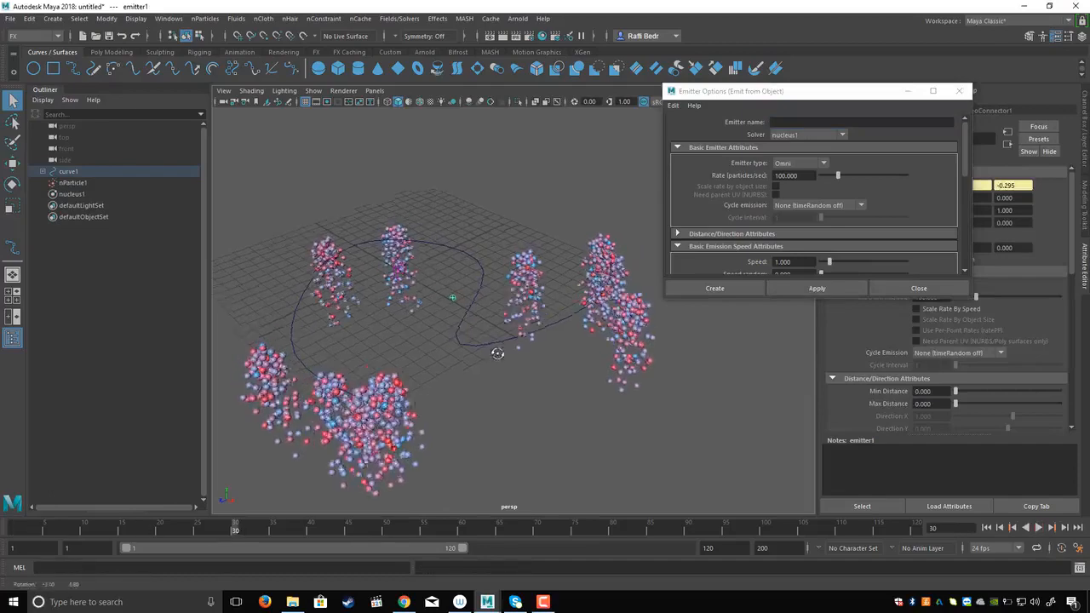
{"action": "left_click_drag", "start_coordinate": [497, 353], "coordinate": [479, 268], "text": "alt"}
Isolate the curve in the viewport and display its control vertices
{"action": "left_click", "coordinate": [519, 223]}
{"action": "left_click_drag", "start_coordinate": [699, 92], "coordinate": [744, 94]}
{"action": "left_click", "coordinate": [520, 103]}
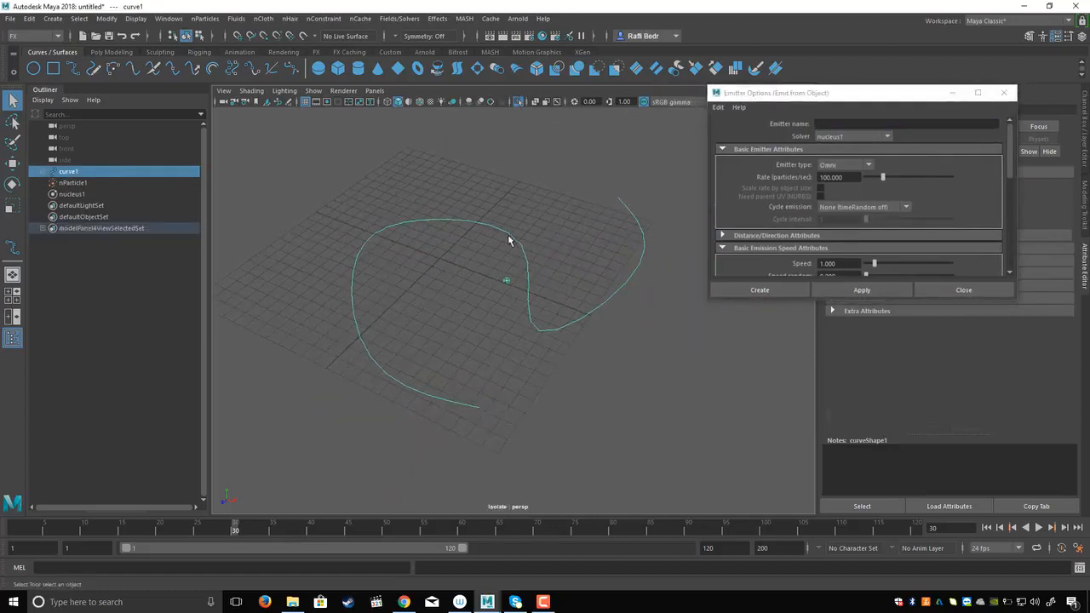
{"action": "right_click", "coordinate": [509, 240]}
{"action": "left_click", "coordinate": [445, 237]}
Select individual control vertices and examine where they sit along the curve
{"action": "left_click_drag", "start_coordinate": [494, 322], "coordinate": [381, 193], "text": "alt"}
{"action": "left_click", "coordinate": [381, 196]}
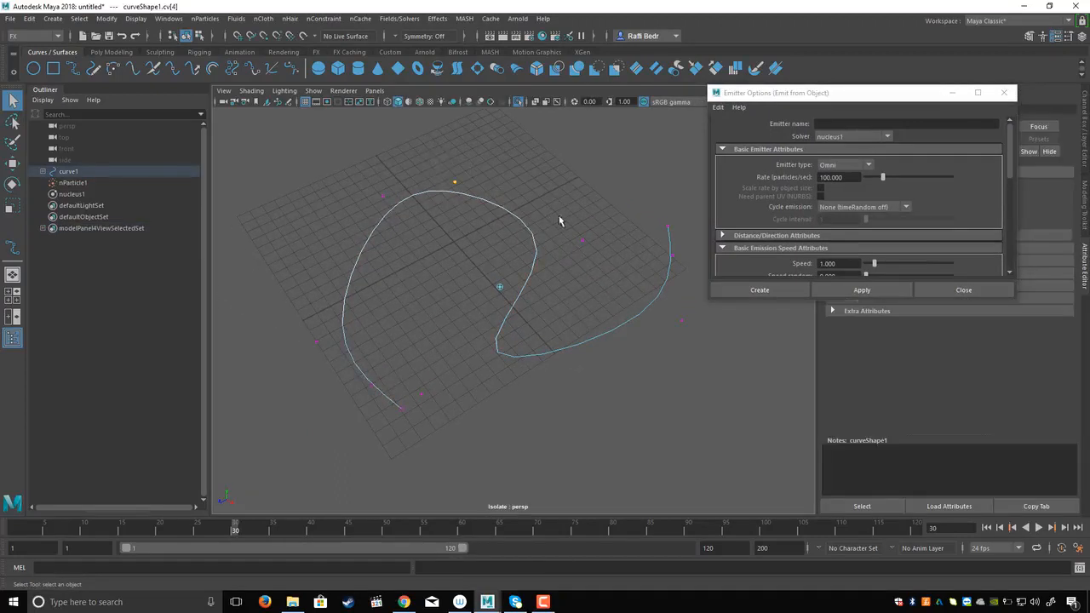
{"action": "left_click_drag", "start_coordinate": [587, 295], "coordinate": [621, 290], "text": "alt"}
{"action": "left_click_drag", "start_coordinate": [656, 293], "coordinate": [698, 335]}
{"action": "middle_click_drag", "start_coordinate": [580, 313], "coordinate": [563, 315], "text": "alt"}
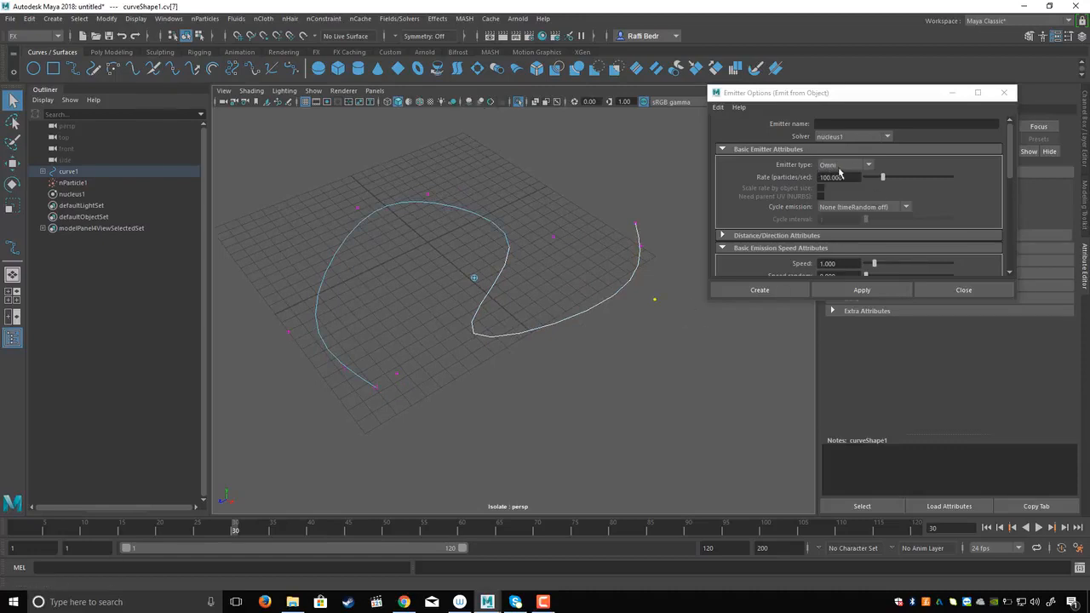
{"action": "left_click_drag", "start_coordinate": [484, 332], "coordinate": [627, 324], "text": "alt"}
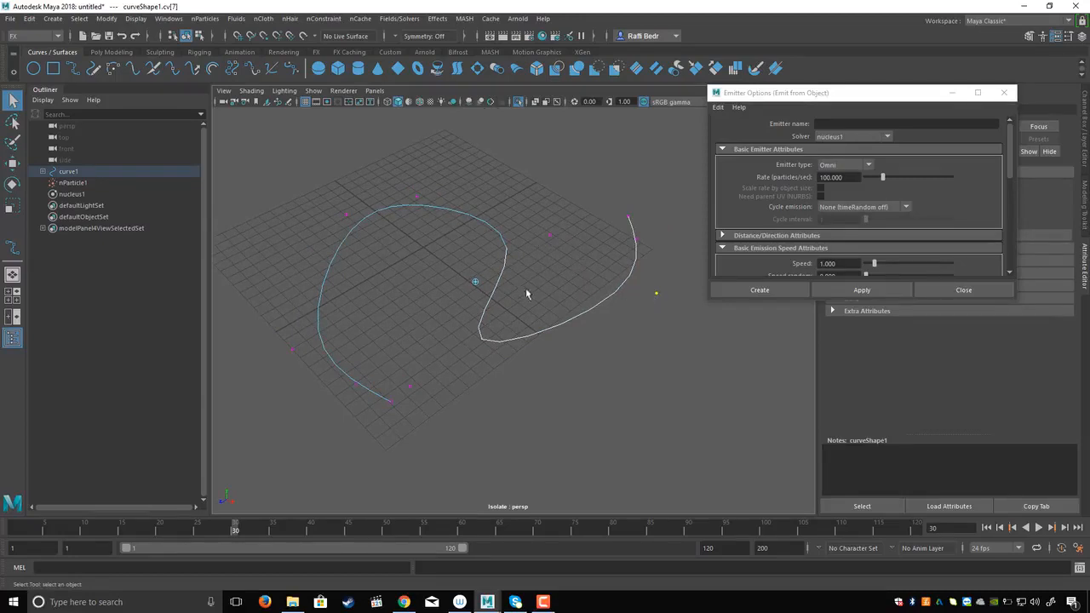
{"action": "mouse_move", "coordinate": [526, 294]}
{"action": "left_mouse_down", "text": "alt"}
{"action": "mouse_move", "coordinate": [502, 298]}
{"action": "mouse_move", "coordinate": [509, 291]}
{"action": "left_mouse_up", "text": "alt"}
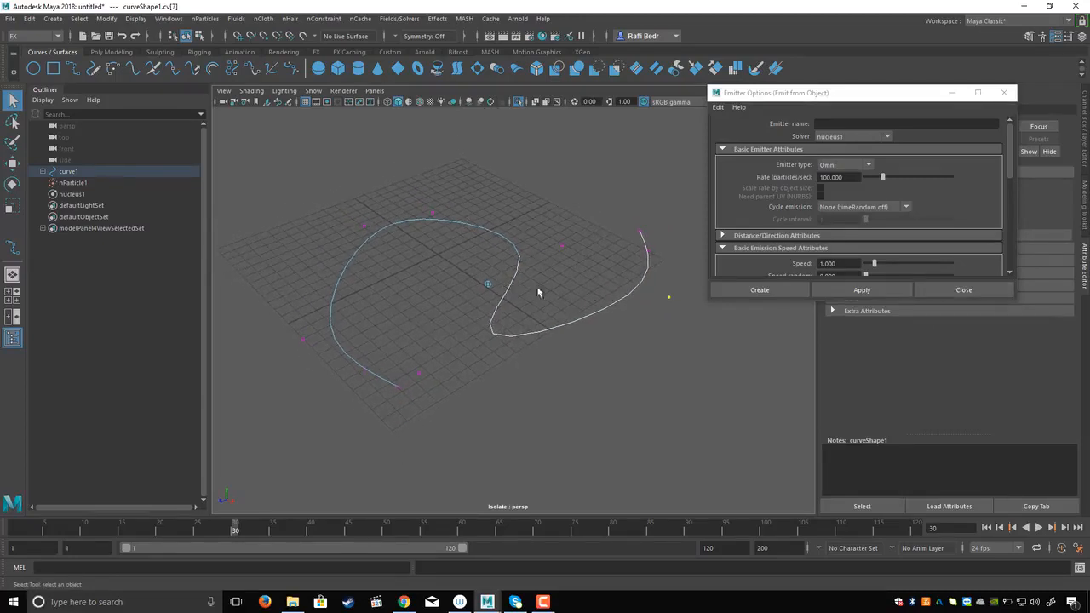
Delete the emitter under the curve together with its nParticle object and nucleus solver
{"action": "left_click", "coordinate": [43, 172]}
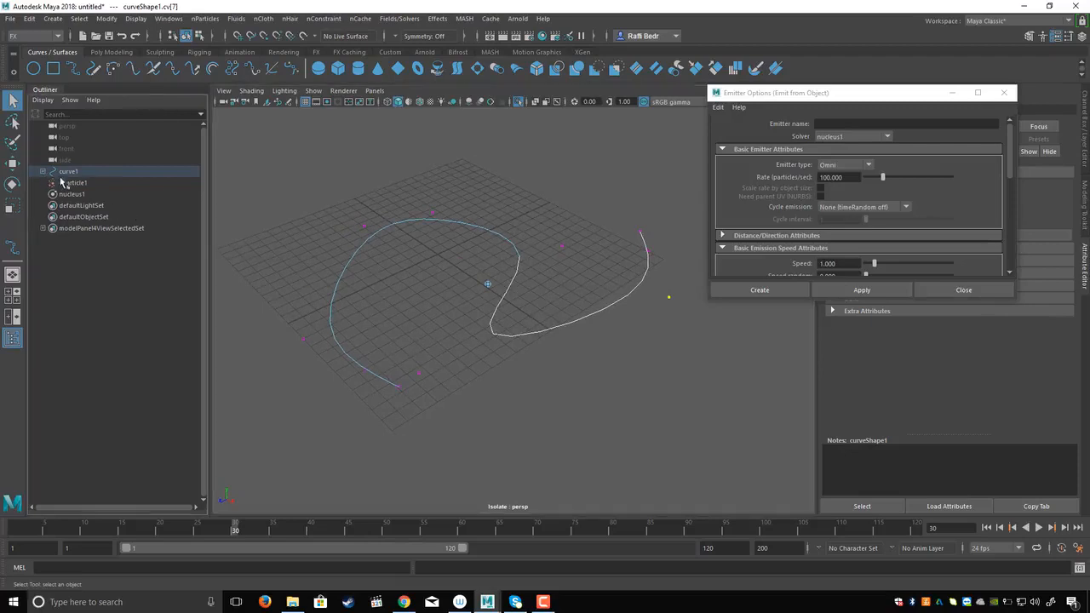
{"action": "left_click", "coordinate": [84, 185]}
{"action": "key", "text": "Delete"}
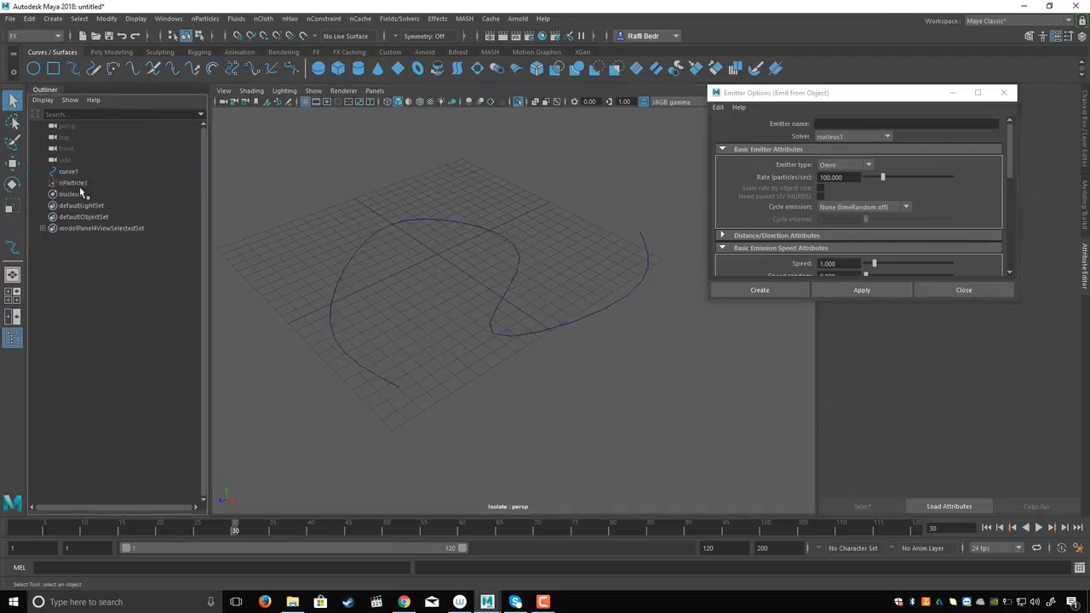
{"action": "left_click", "coordinate": [74, 183]}
{"action": "key", "text": "Delete"}
{"action": "left_click", "coordinate": [73, 183]}
{"action": "key", "text": "Delete"}
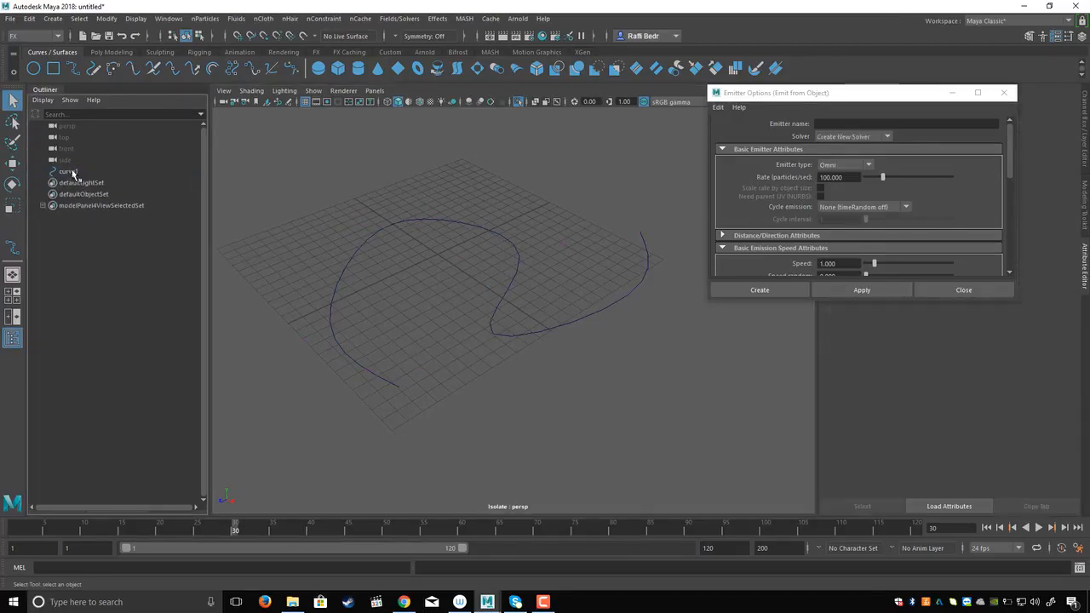
Create an emitter on curve1 with Emit from Object, using emitter type Curve, a rate of 100 and a new solver
{"action": "left_click", "coordinate": [72, 172]}
{"action": "left_click", "coordinate": [77, 184]}
{"action": "left_click", "coordinate": [70, 171]}
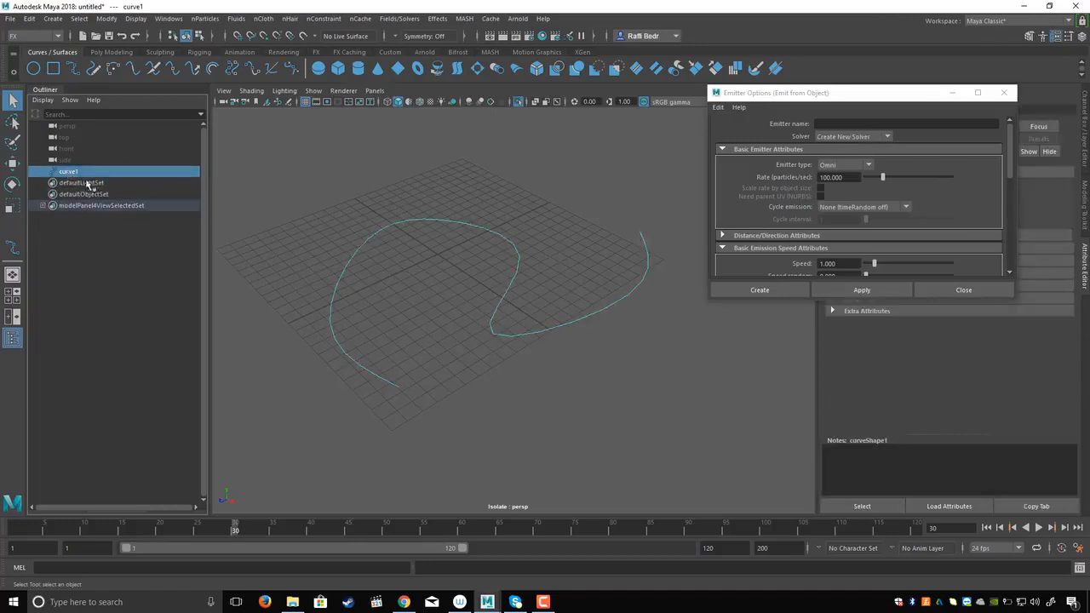
{"action": "left_click", "coordinate": [856, 165]}
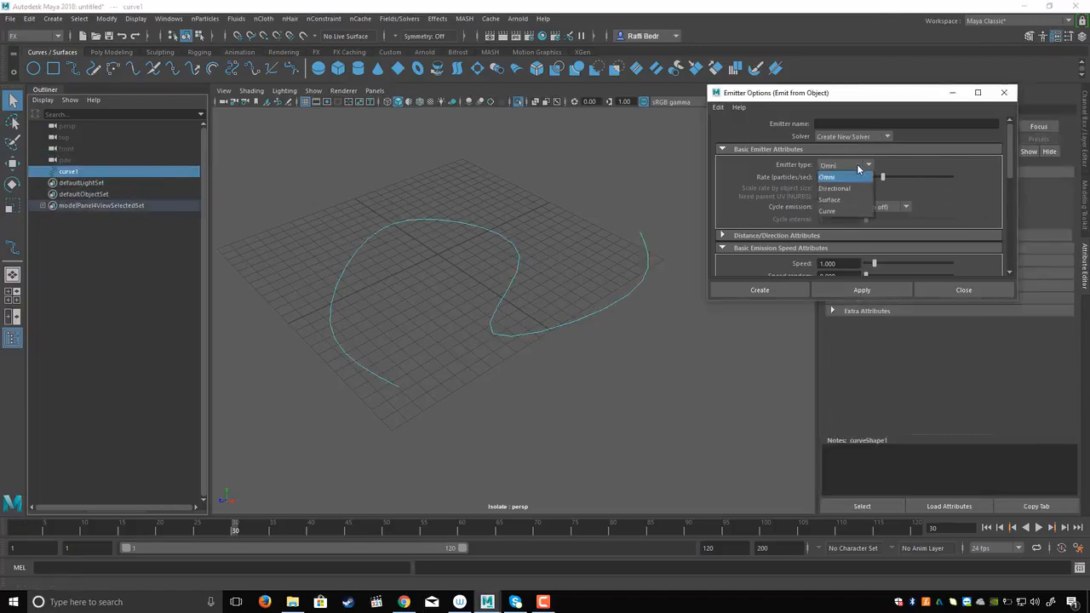
{"action": "left_click", "coordinate": [836, 211]}
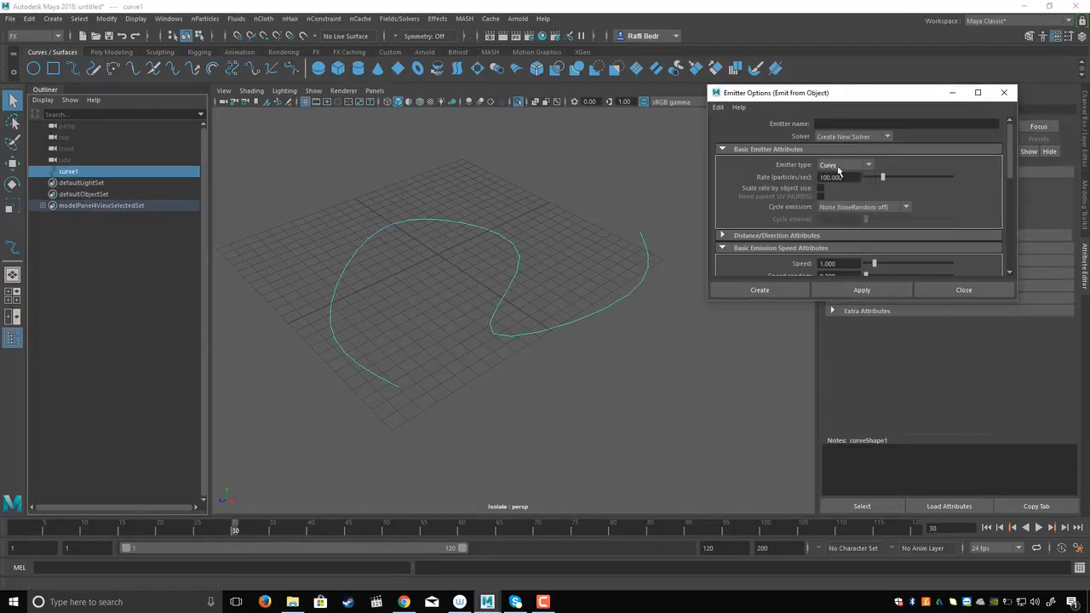
{"action": "left_click_drag", "start_coordinate": [854, 96], "coordinate": [816, 87]}
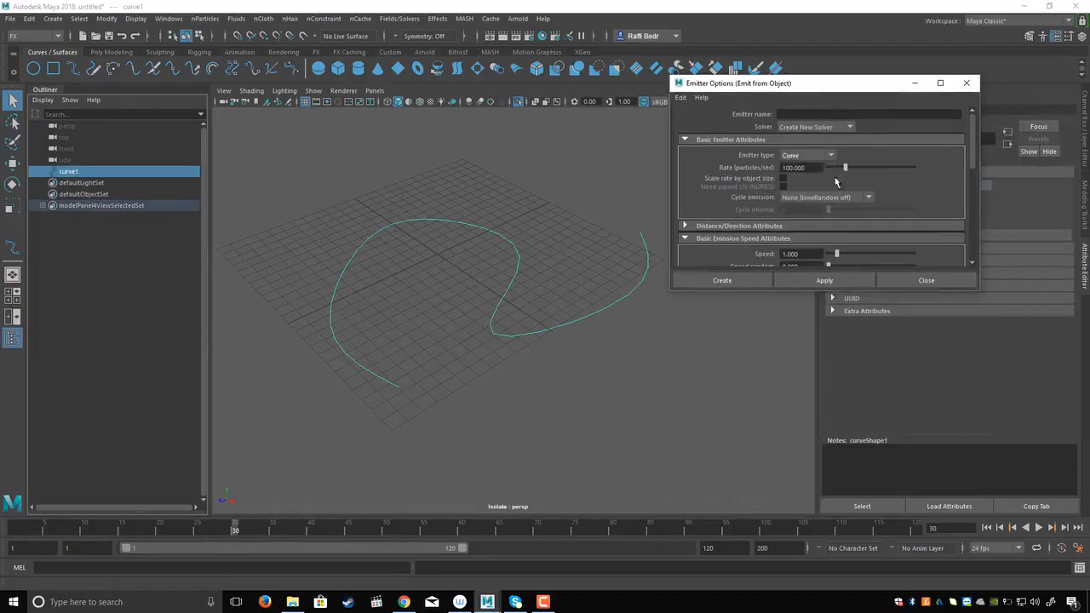
{"action": "left_click", "coordinate": [824, 281]}
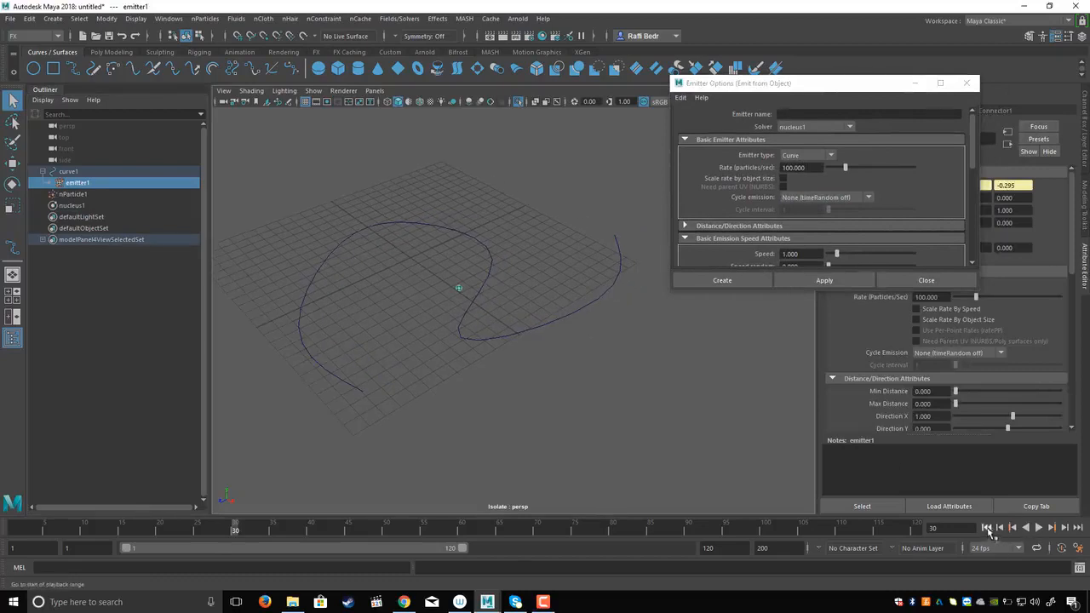
Play the simulation briefly and turn off viewport isolation to examine the emitted particles
{"action": "left_click", "coordinate": [1039, 528]}
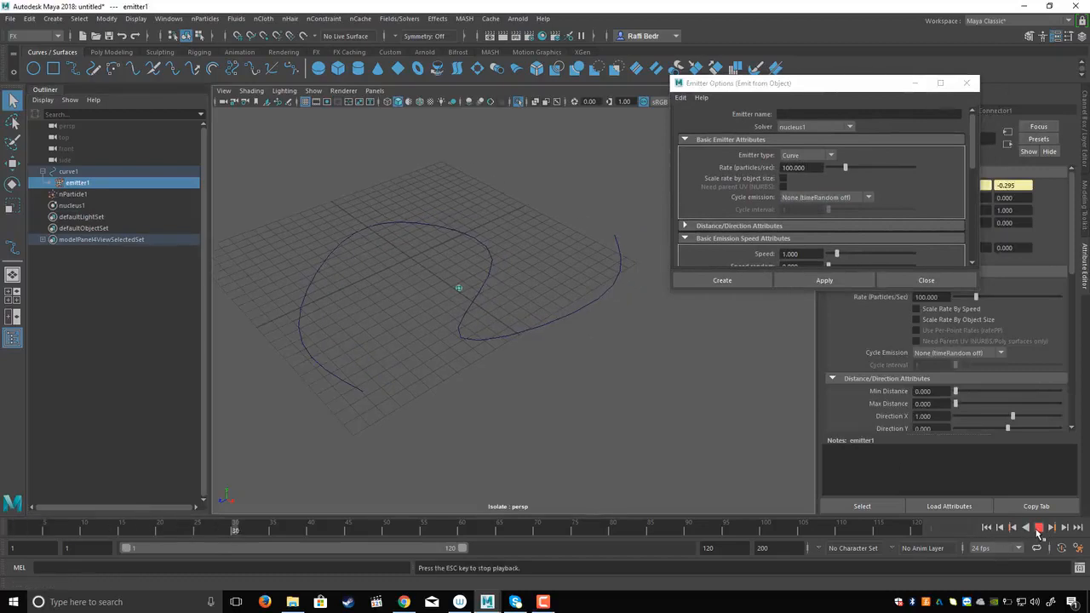
{"action": "left_click", "coordinate": [1039, 527]}
{"action": "left_click_drag", "start_coordinate": [633, 395], "coordinate": [557, 345], "text": "alt"}
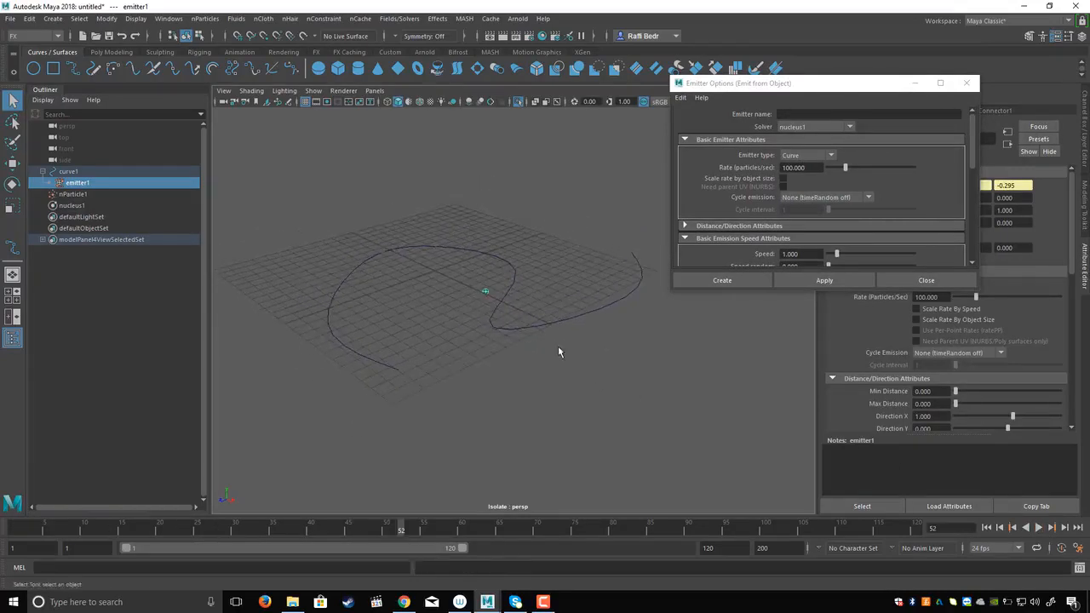
{"action": "left_click_drag", "start_coordinate": [506, 293], "coordinate": [513, 320], "text": "alt"}
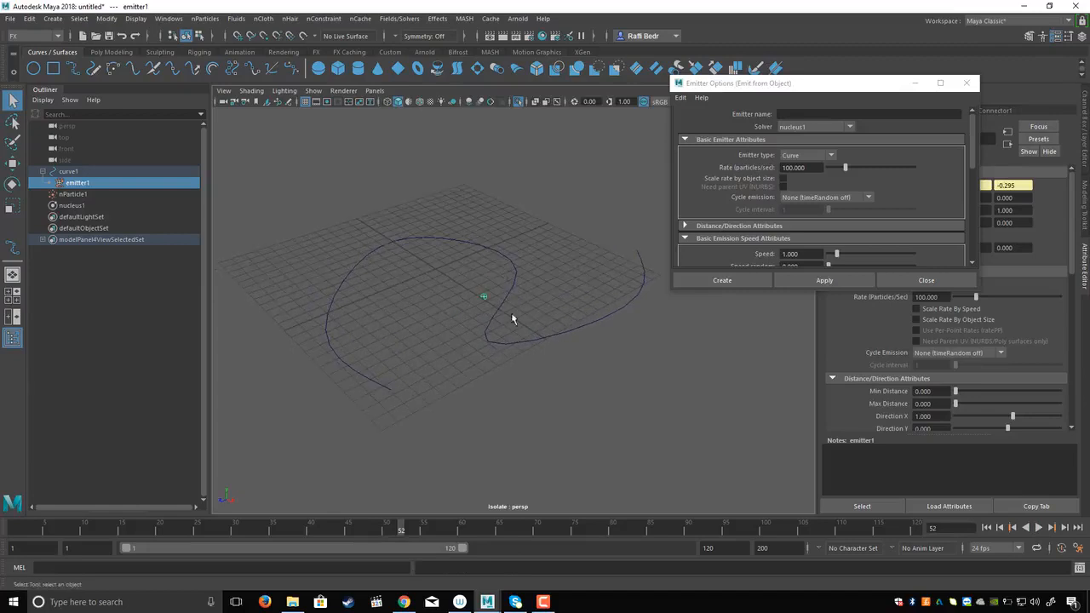
{"action": "left_click", "coordinate": [519, 102]}
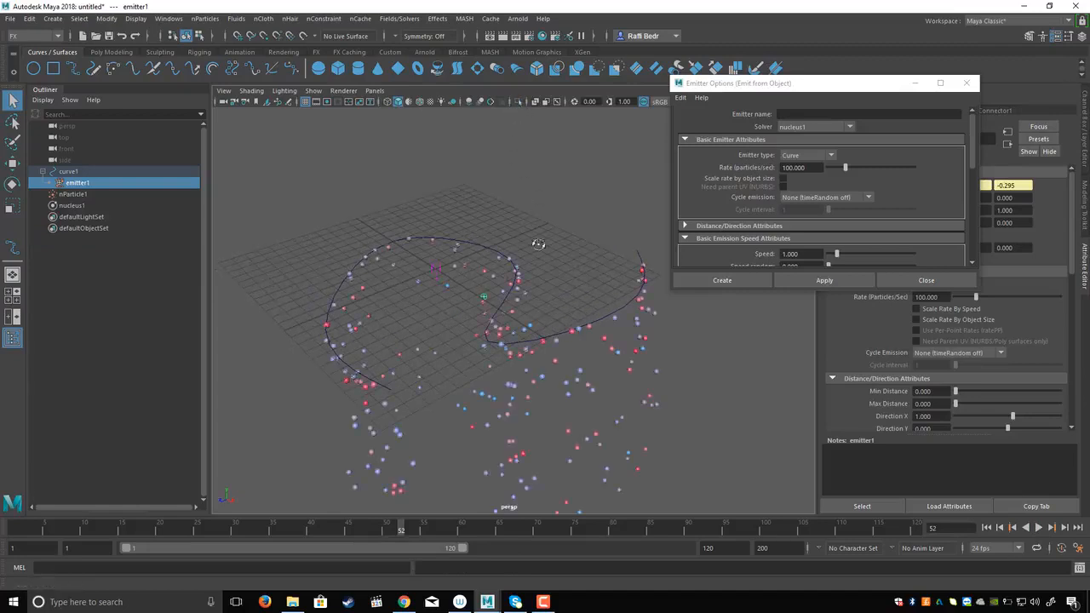
{"action": "left_click_drag", "start_coordinate": [538, 244], "coordinate": [554, 255], "text": "alt"}
Replay the simulation from the first frame to examine the emission along the curve, and close the emitter options
{"action": "left_click", "coordinate": [987, 528]}
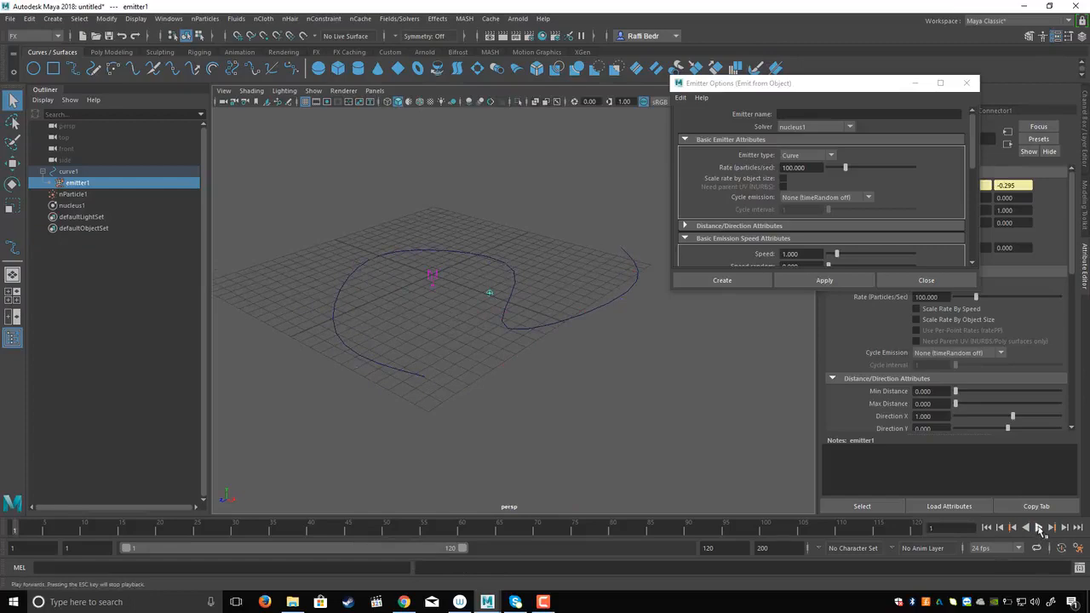
{"action": "left_click", "coordinate": [1038, 527]}
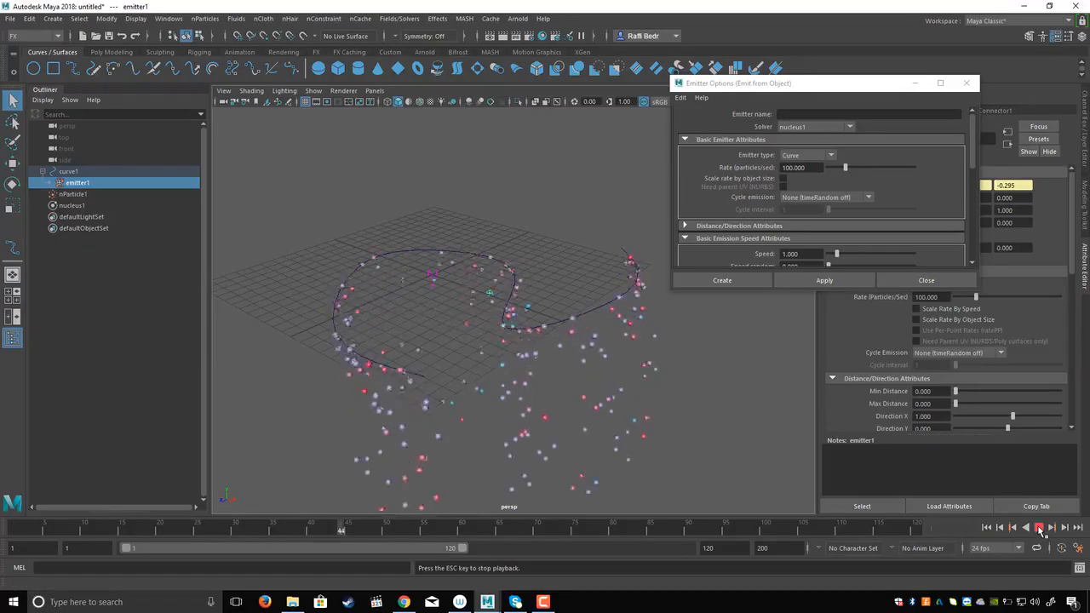
{"action": "left_click_drag", "start_coordinate": [502, 315], "coordinate": [703, 405], "text": "alt"}
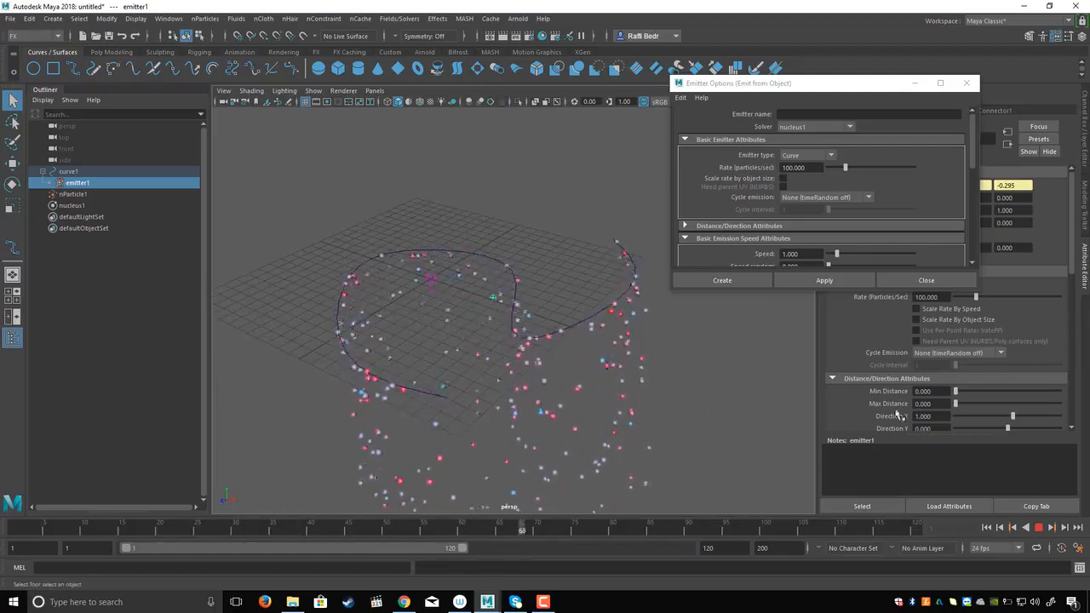
{"action": "left_click", "coordinate": [1039, 529]}
{"action": "middle_click_drag", "start_coordinate": [611, 314], "coordinate": [604, 284], "text": "alt"}
{"action": "left_click", "coordinate": [918, 284]}
Play the simulation from the first frame and set emitter1's Spread to about 0.203 in its direction attributes
{"action": "scroll", "coordinate": [604, 284], "scroll_direction": "up", "scroll_amount": 1}
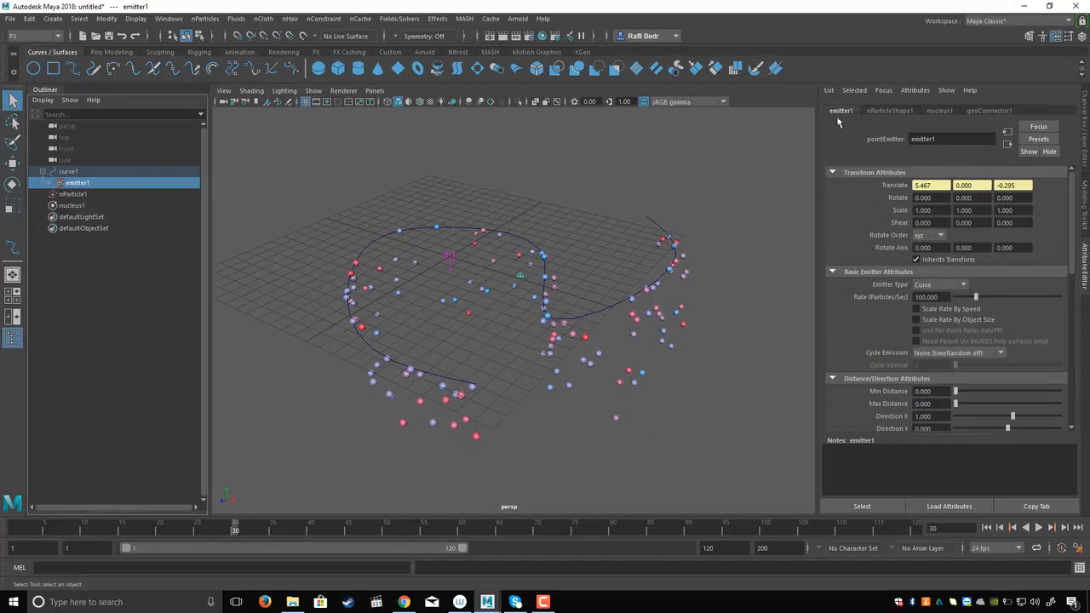
{"action": "left_click_drag", "start_coordinate": [1073, 217], "coordinate": [893, 249]}
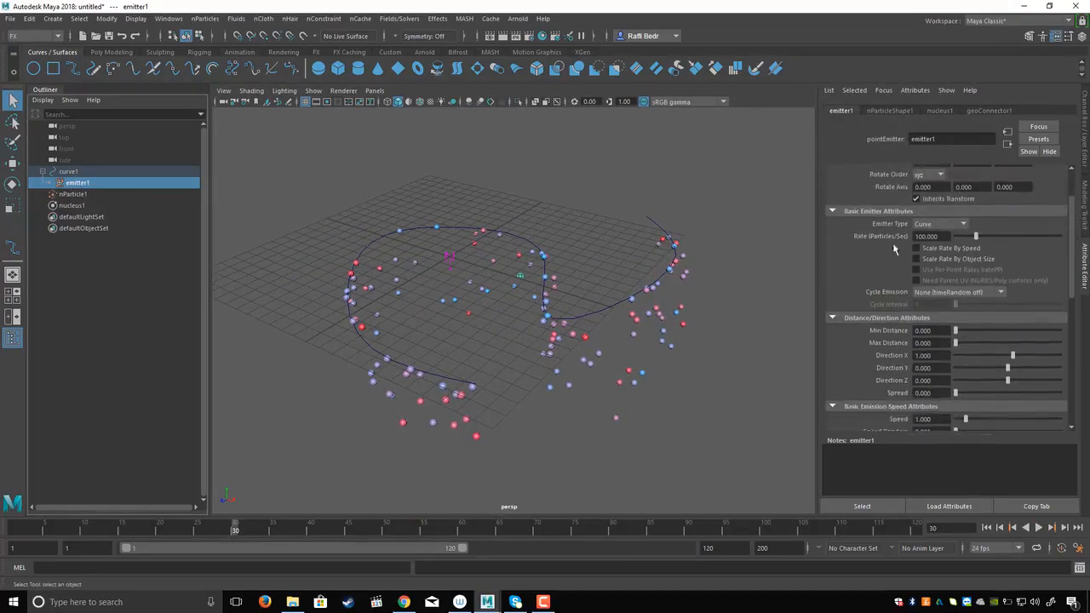
{"action": "scroll", "coordinate": [970, 231], "scroll_direction": "down", "scroll_amount": 1}
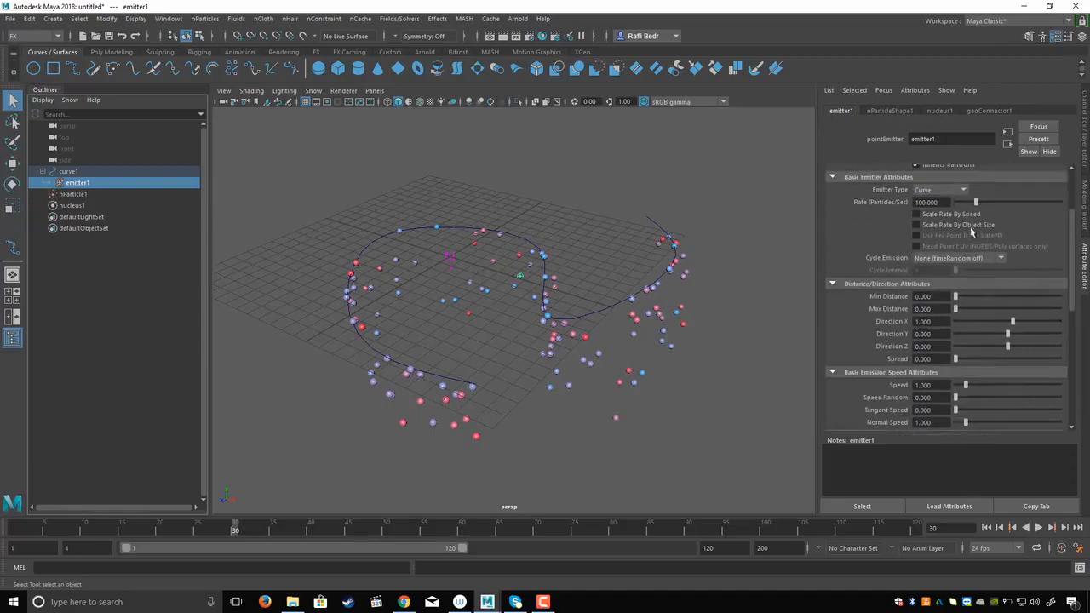
{"action": "scroll", "coordinate": [885, 286], "scroll_direction": "down", "scroll_amount": 3}
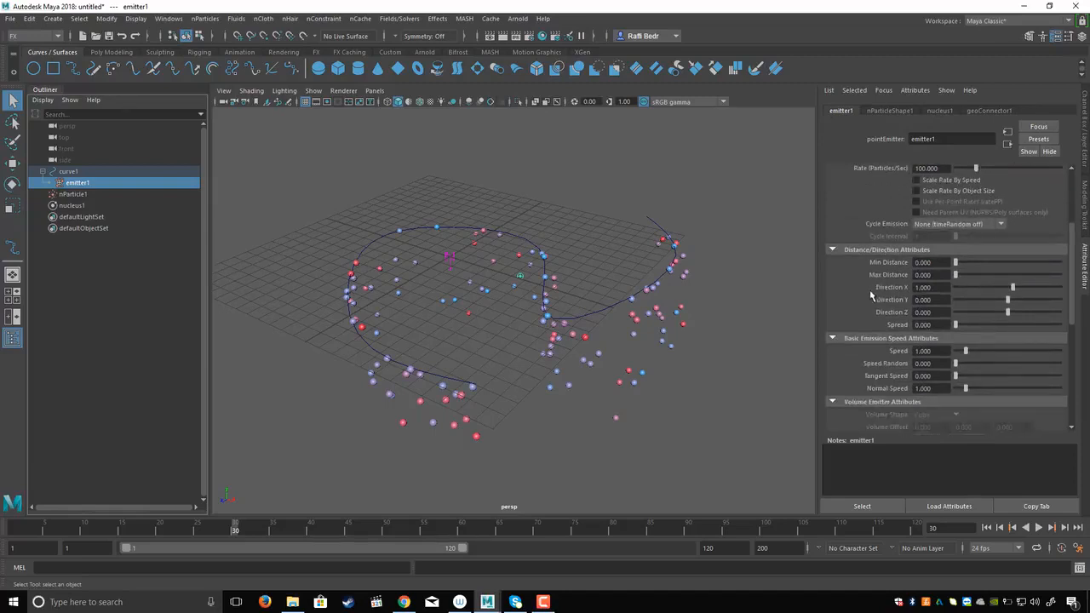
{"action": "left_click", "coordinate": [987, 527]}
{"action": "left_click", "coordinate": [1037, 527]}
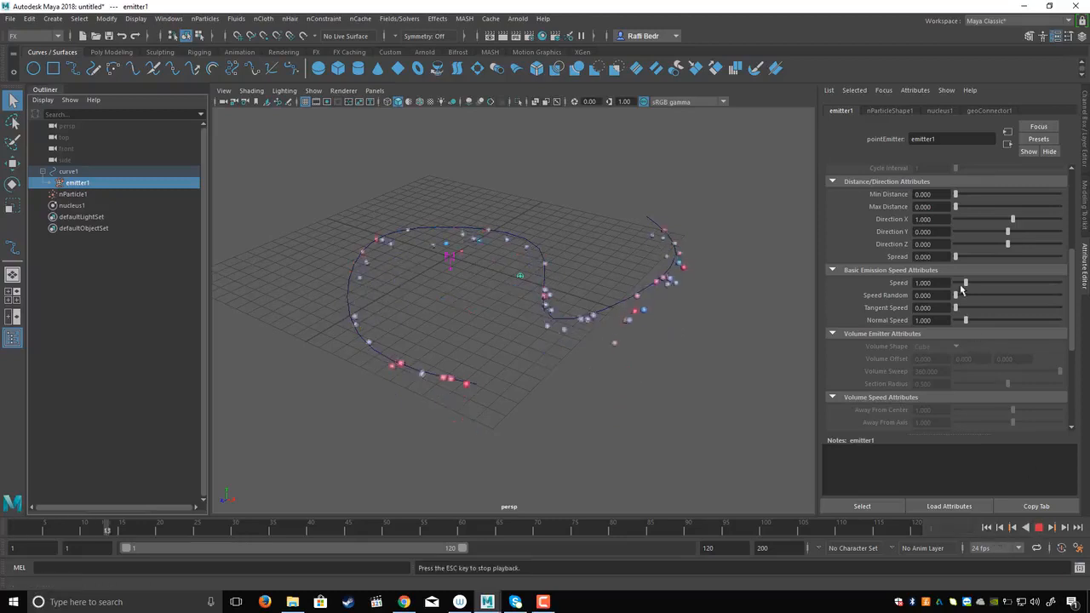
{"action": "left_click_drag", "start_coordinate": [961, 258], "coordinate": [1008, 258]}
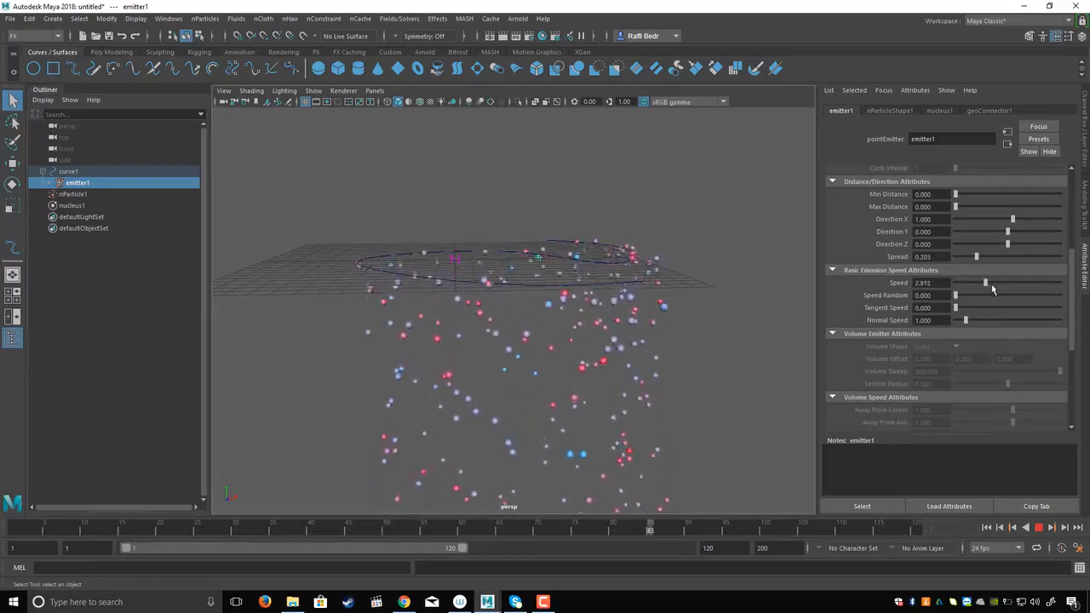
Try emitter1's emission Speed at about 6.264 while the simulation plays, and reset it to 0
{"action": "left_click_drag", "start_coordinate": [998, 291], "coordinate": [1004, 291]}
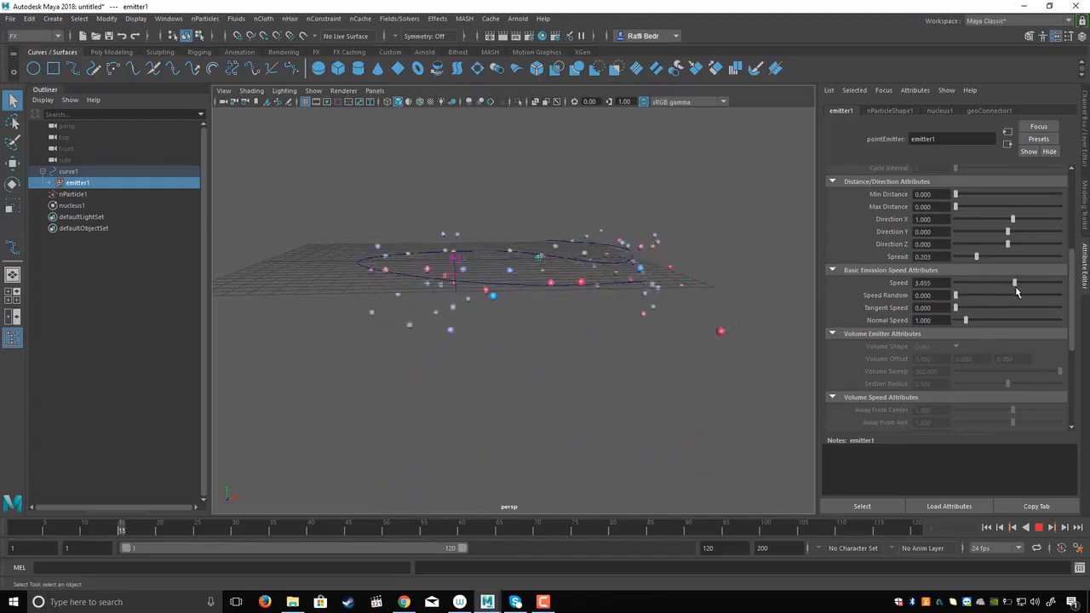
{"action": "left_click_drag", "start_coordinate": [695, 292], "coordinate": [587, 251], "text": "alt"}
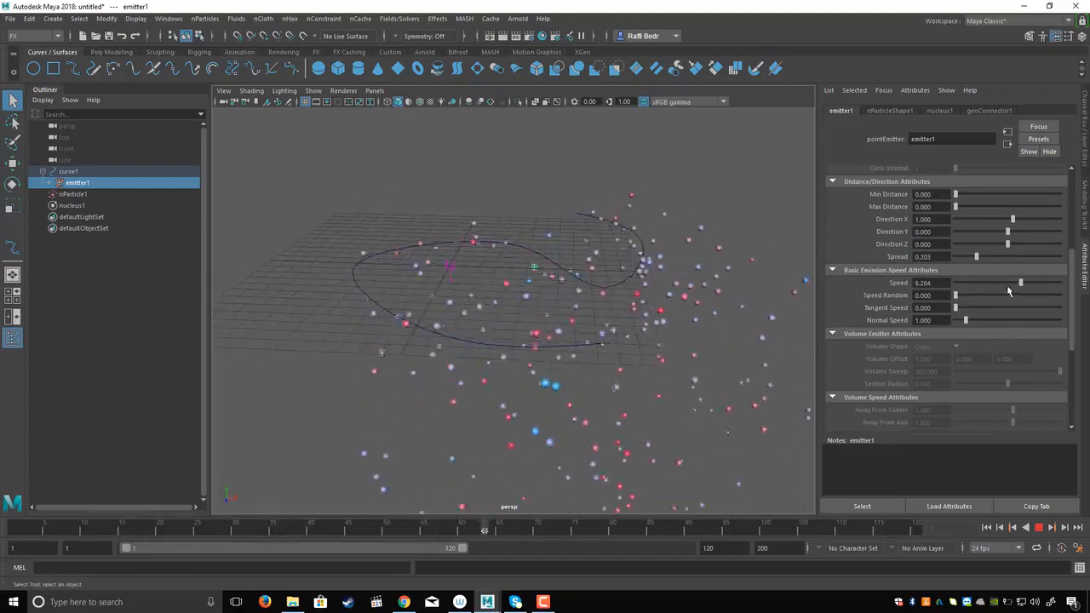
{"action": "double_click", "coordinate": [923, 282]}
{"action": "type", "text": "0"}
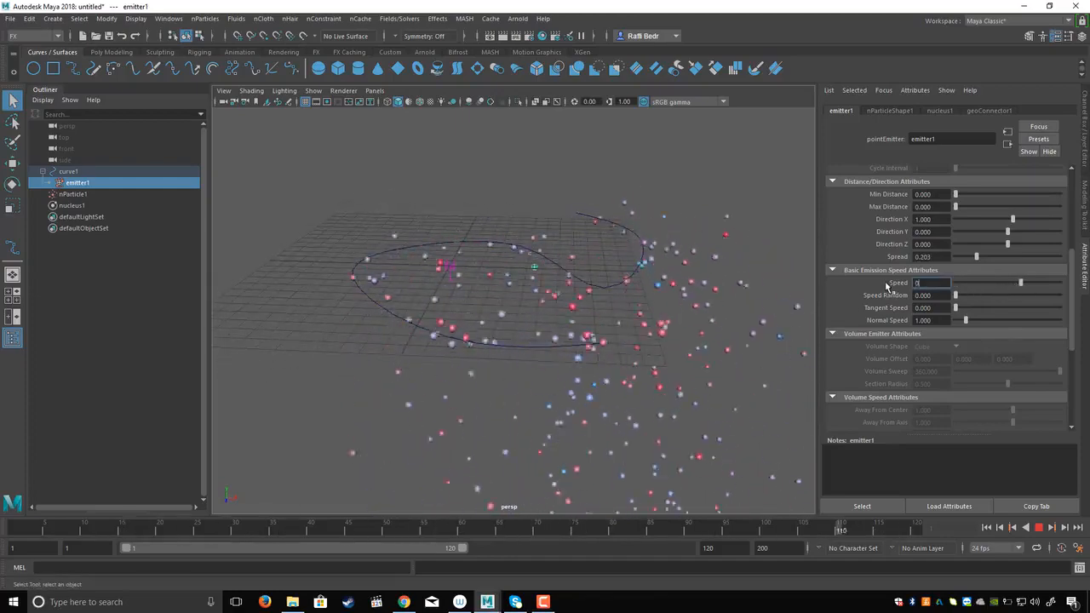
{"action": "key", "text": "Return"}
Try emitter1's Speed Random at about 5.44 and return it to 0
{"action": "scroll", "coordinate": [869, 319], "scroll_direction": "down", "scroll_amount": 3}
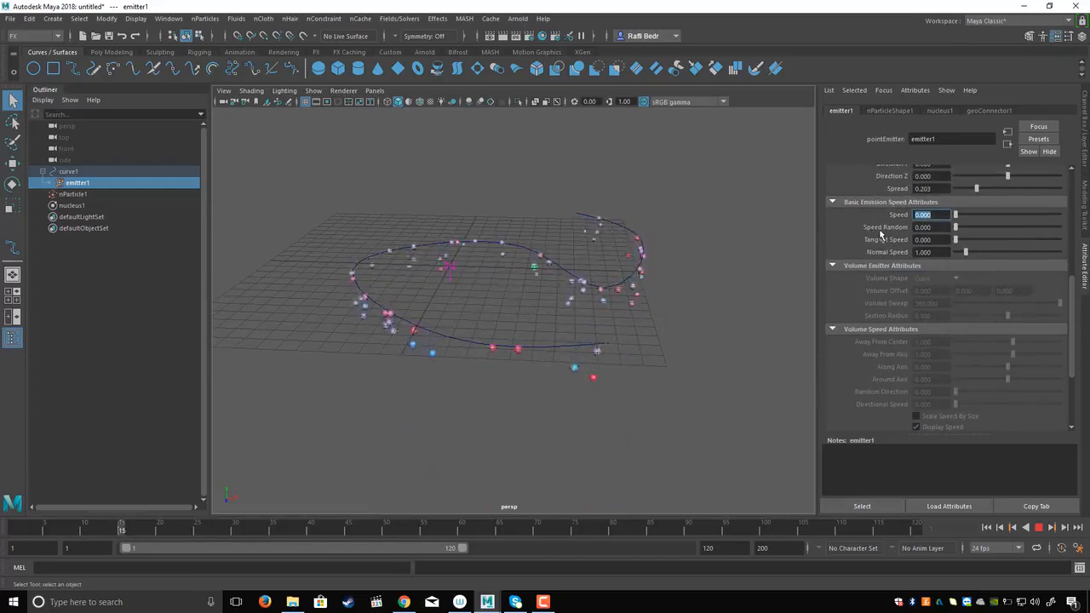
{"action": "left_click_drag", "start_coordinate": [956, 229], "coordinate": [1011, 235]}
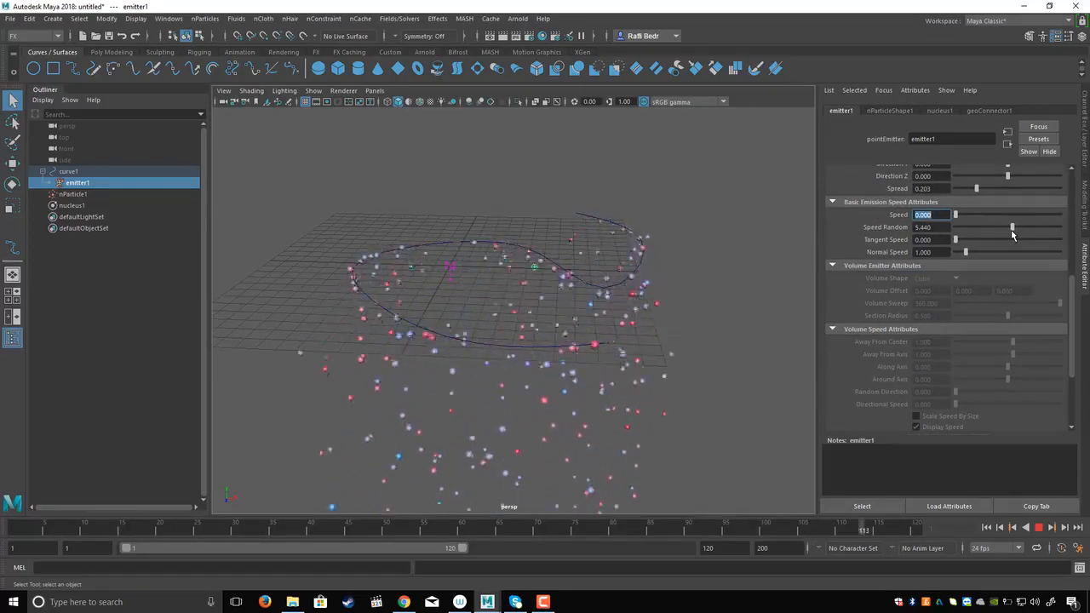
{"action": "left_click_drag", "start_coordinate": [626, 313], "coordinate": [584, 305], "text": "alt"}
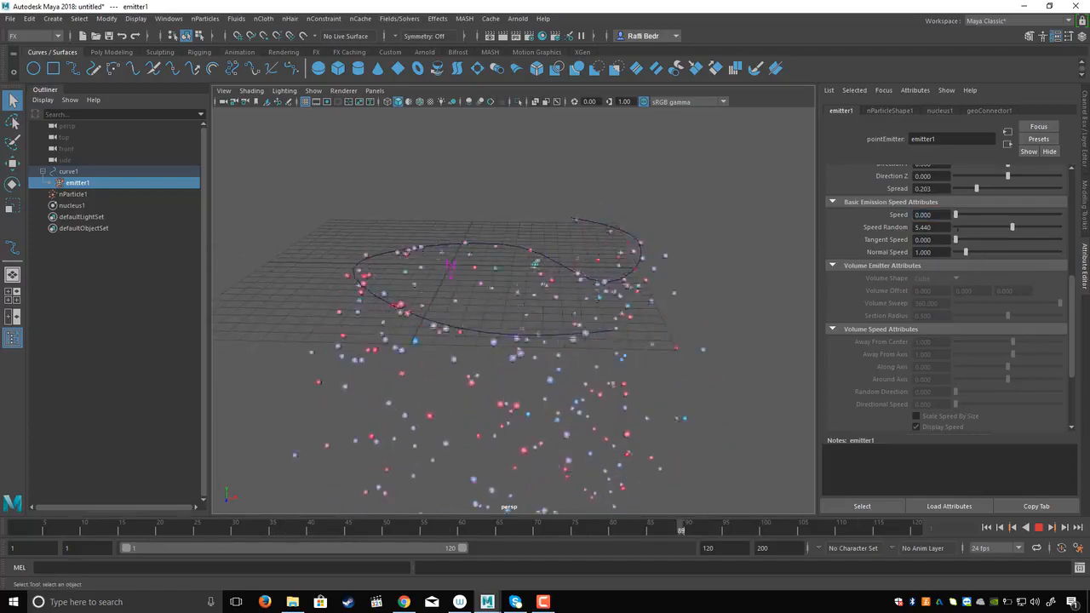
{"action": "left_click_drag", "start_coordinate": [1012, 228], "coordinate": [922, 229]}
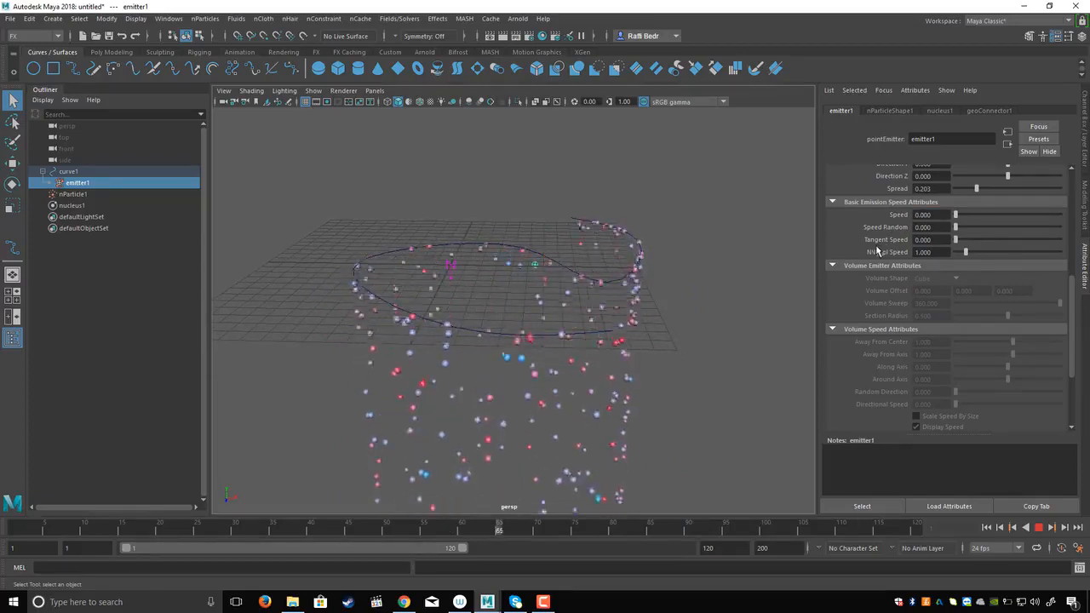
Raise emitter1's Tangent Speed to 10 and examine the particles along the curve
{"action": "left_click_drag", "start_coordinate": [500, 298], "coordinate": [514, 307], "text": "alt"}
{"action": "scroll", "coordinate": [514, 307], "scroll_direction": "up", "scroll_amount": 3}
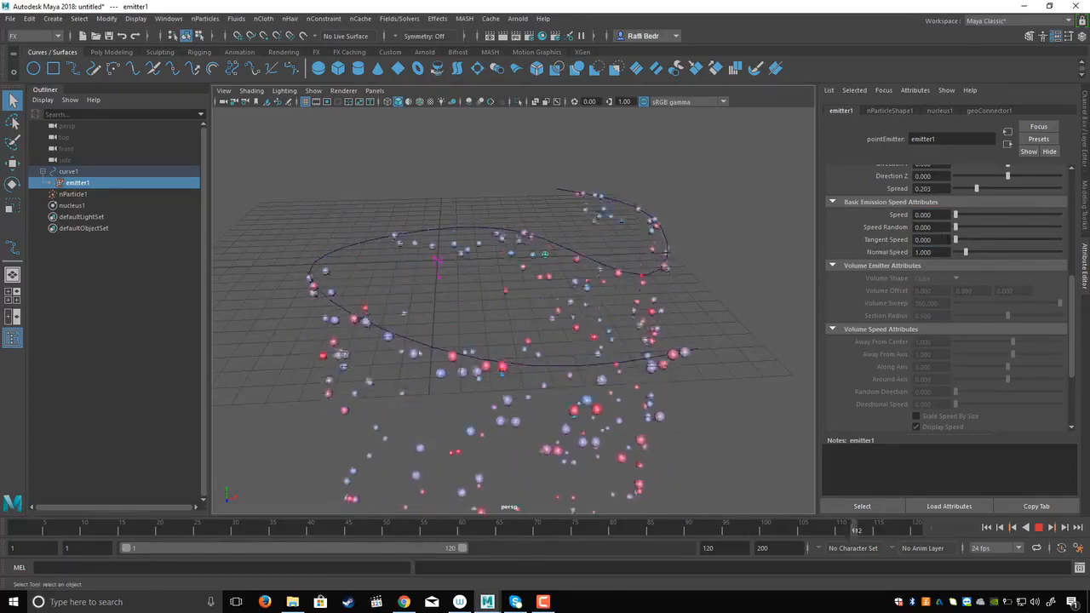
{"action": "left_click_drag", "start_coordinate": [955, 240], "coordinate": [1017, 244]}
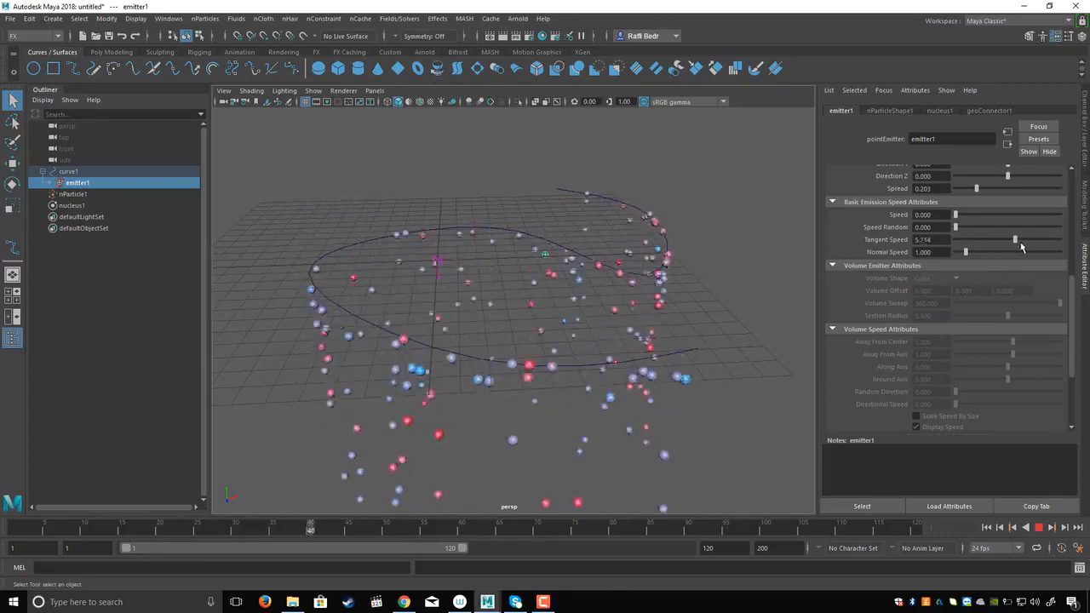
{"action": "left_click_drag", "start_coordinate": [621, 255], "coordinate": [474, 379], "text": "alt"}
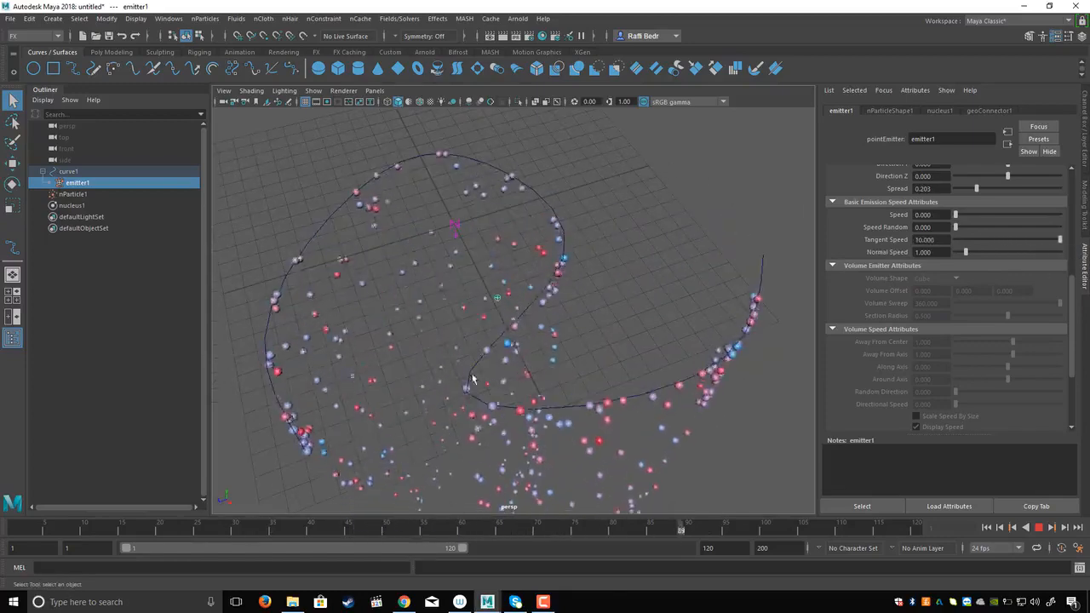
{"action": "left_click_drag", "start_coordinate": [584, 365], "coordinate": [597, 327], "text": "alt"}
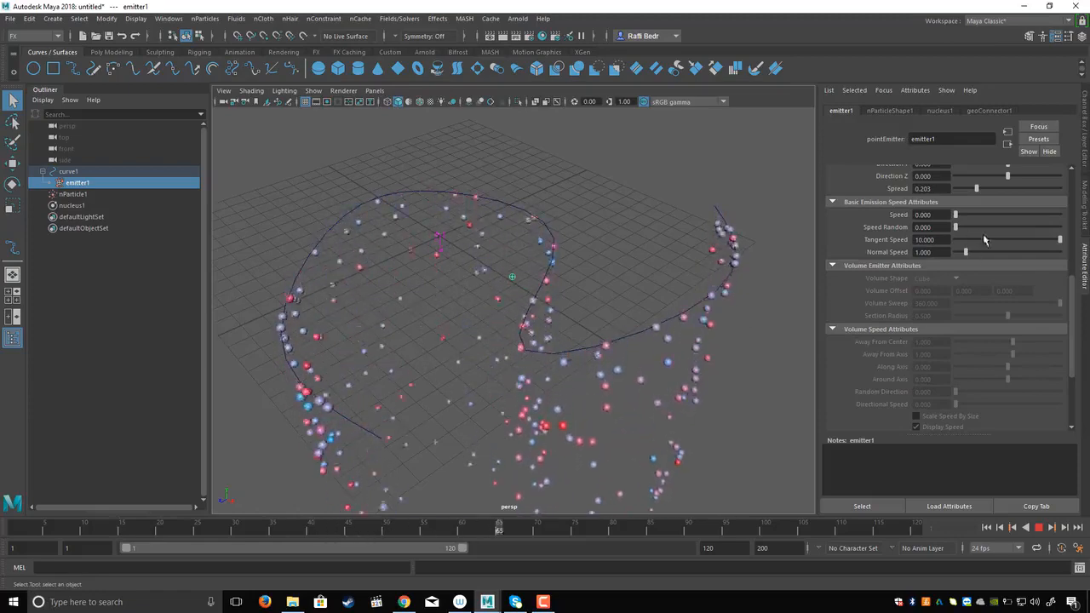
Set emitter1's Speed to 1, examine the emission around the curve and stop the playback
{"action": "double_click", "coordinate": [923, 215]}
{"action": "type", "text": "1"}
{"action": "key", "text": "Return"}
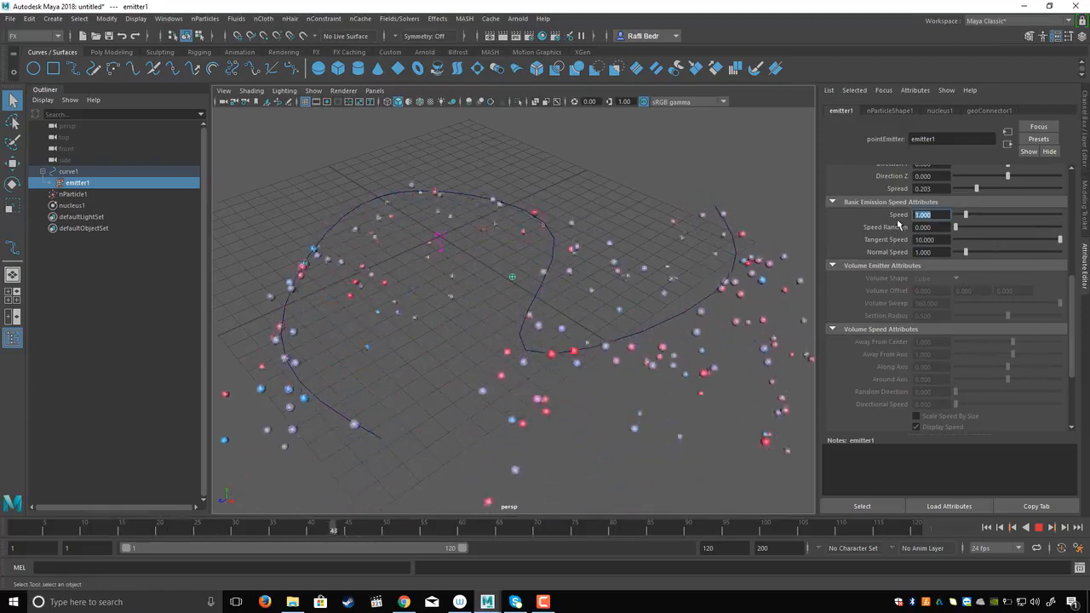
{"action": "left_click_drag", "start_coordinate": [647, 333], "coordinate": [596, 319], "text": "alt"}
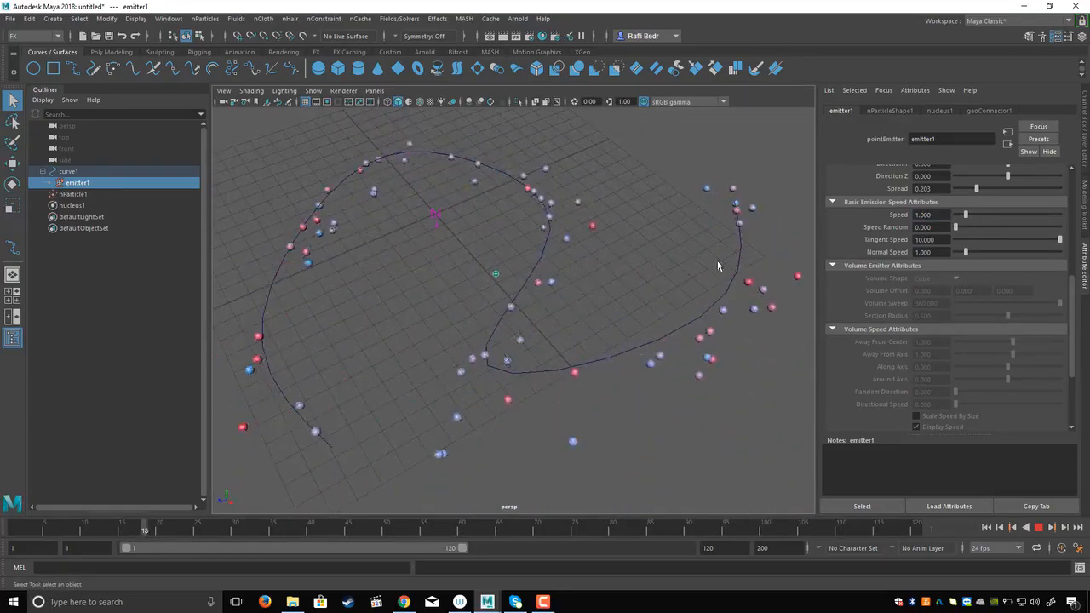
{"action": "left_click_drag", "start_coordinate": [594, 322], "coordinate": [589, 287], "text": "alt"}
{"action": "scroll", "coordinate": [877, 300], "scroll_direction": "down", "scroll_amount": 4}
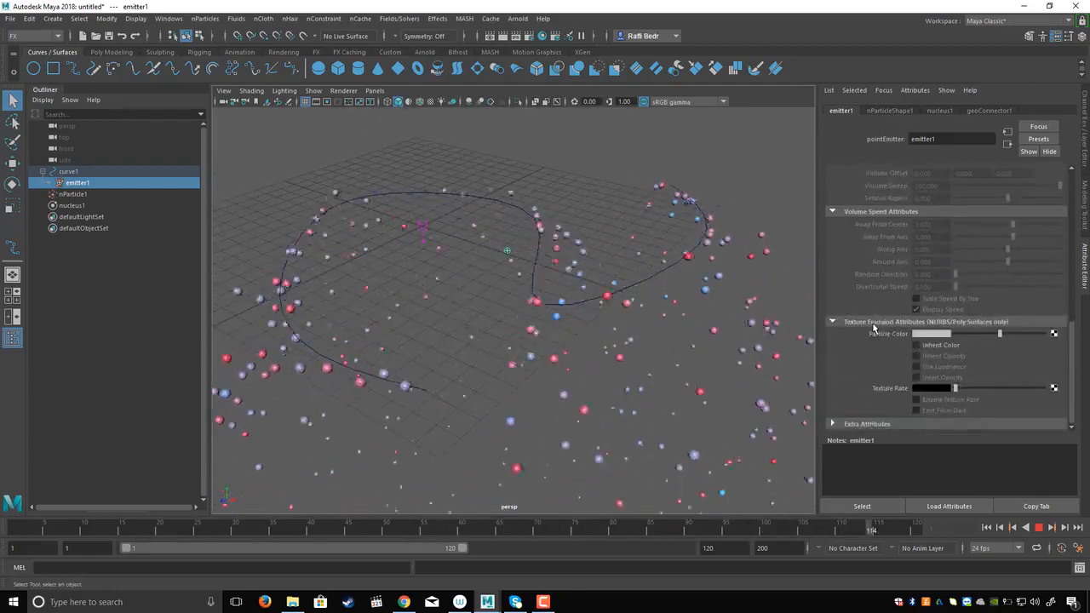
{"action": "scroll", "coordinate": [875, 327], "scroll_direction": "up", "scroll_amount": 7}
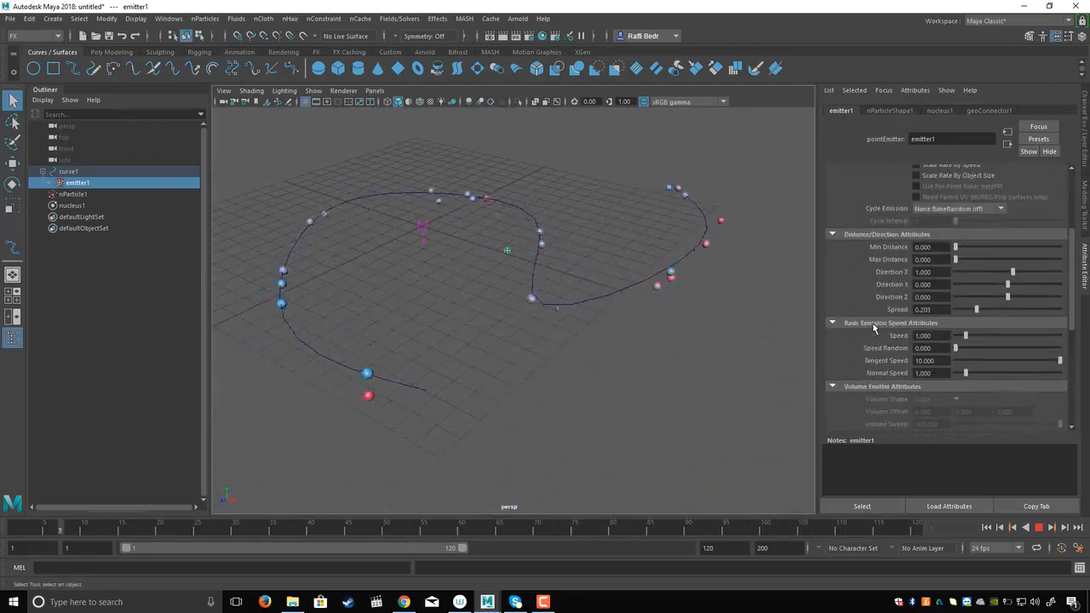
{"action": "left_click", "coordinate": [1039, 528]}
{"action": "left_click_drag", "start_coordinate": [640, 321], "coordinate": [669, 320], "text": "alt"}
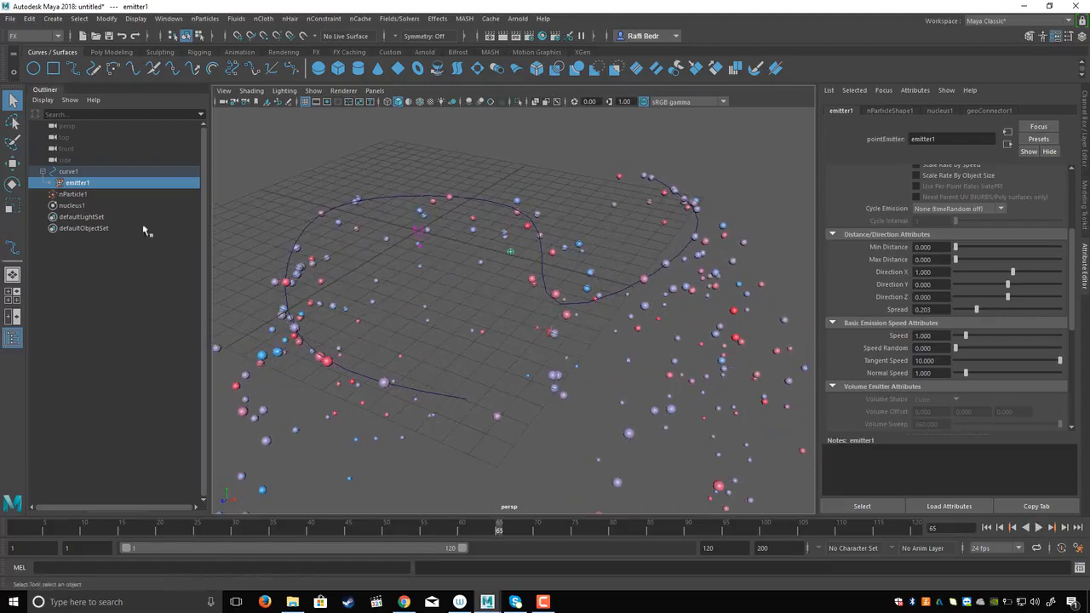
Set nucleus1's Gravity to 0, play the simulation from the first frame and rewind it
{"action": "left_click", "coordinate": [72, 205]}
{"action": "left_click_drag", "start_coordinate": [654, 292], "coordinate": [696, 292], "text": "alt"}
{"action": "scroll", "coordinate": [634, 260], "scroll_direction": "down", "scroll_amount": 3}
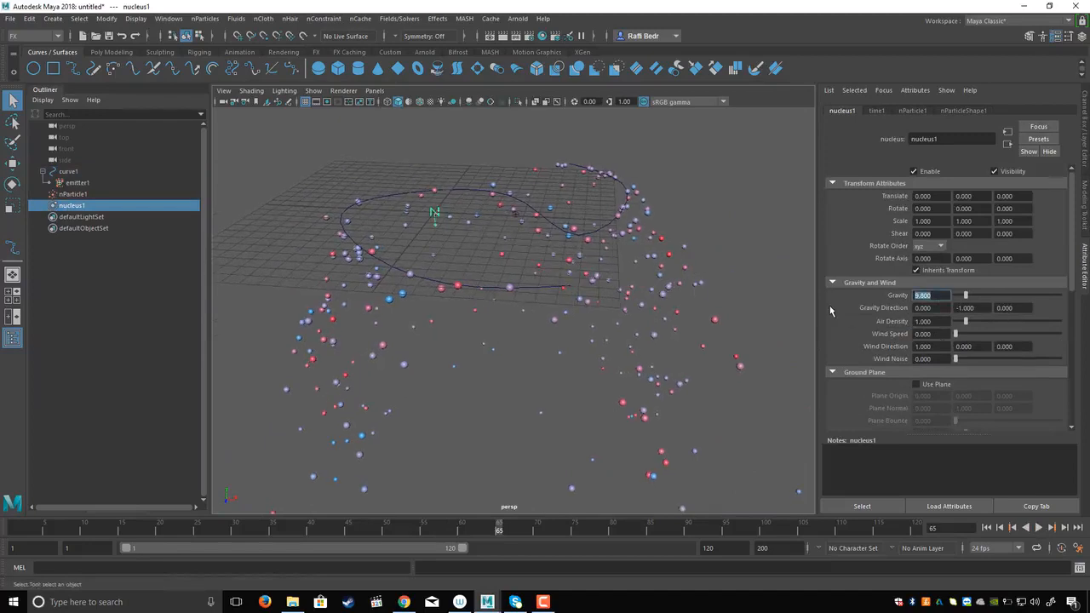
{"action": "left_click", "coordinate": [986, 527]}
{"action": "left_click", "coordinate": [1038, 528]}
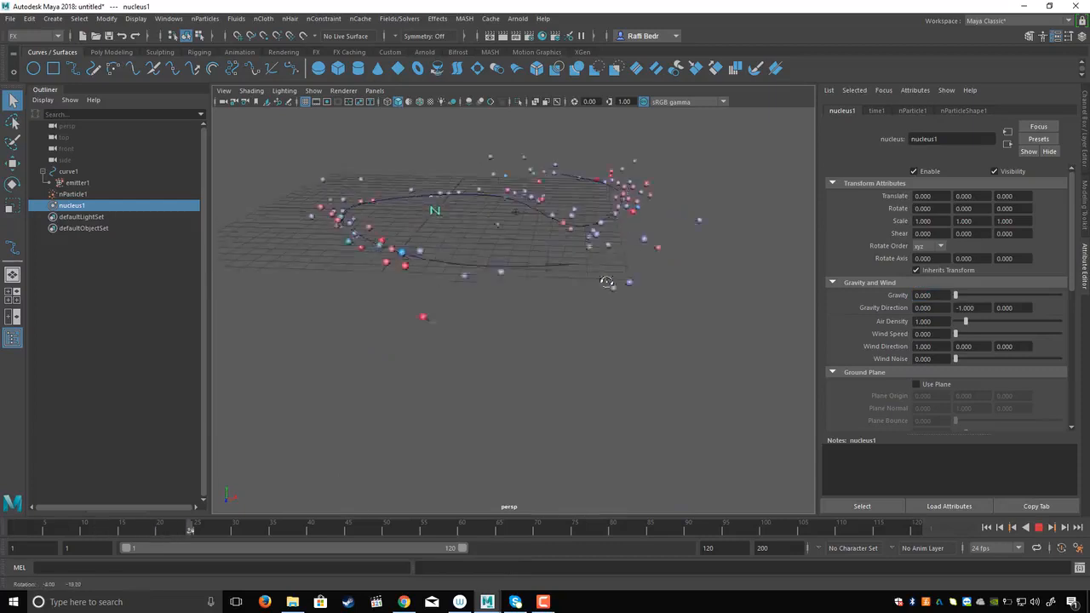
{"action": "left_click", "coordinate": [985, 527]}
Move curve1 upward above the grid and play the simulation briefly
{"action": "left_click", "coordinate": [456, 221]}
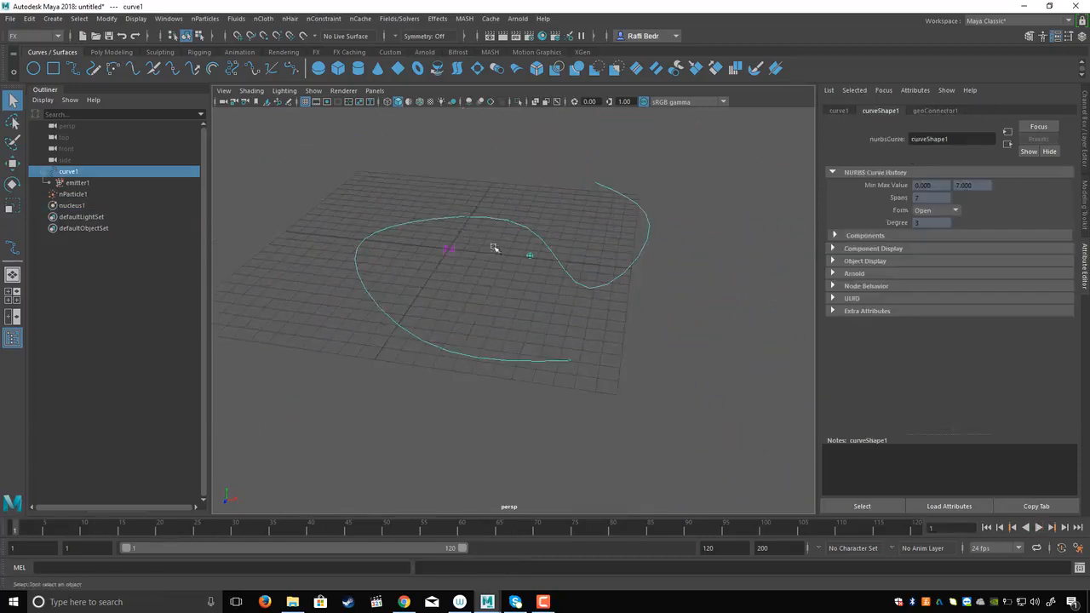
{"action": "key", "text": "w"}
{"action": "key", "text": "f"}
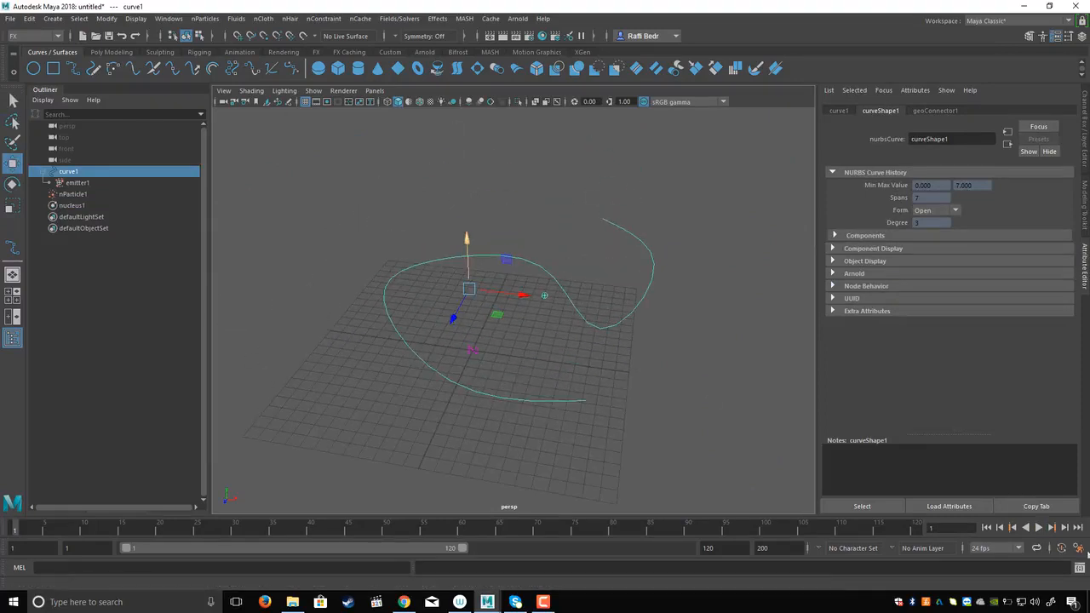
{"action": "left_click", "coordinate": [1036, 528]}
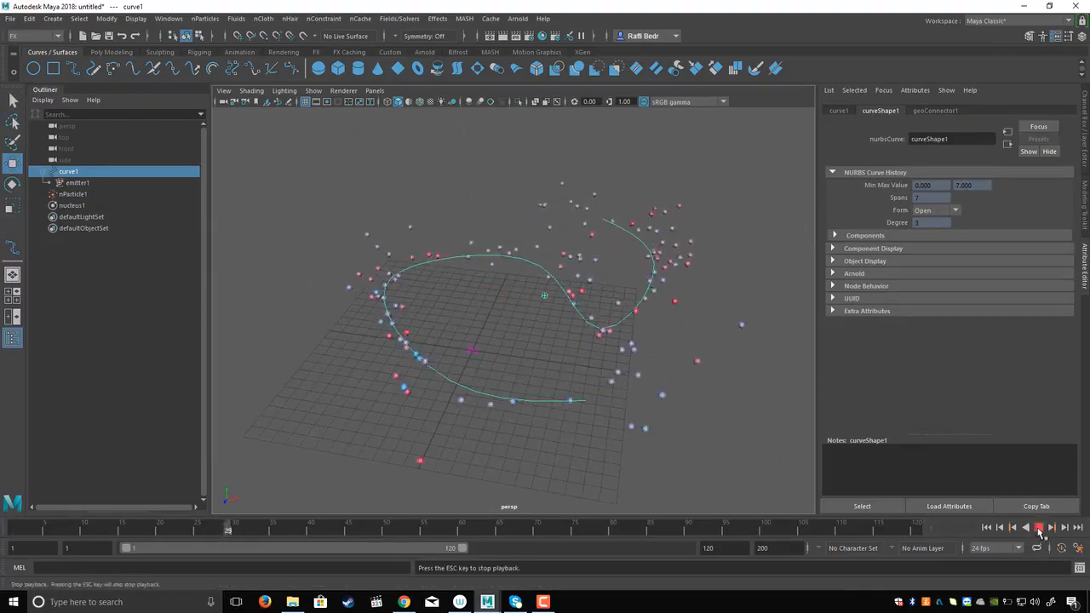
{"action": "left_click", "coordinate": [1039, 528]}
Show curve1's control vertices and raise the vertex at the curve's rear bend so it arches upward
{"action": "left_click_drag", "start_coordinate": [579, 369], "coordinate": [508, 257], "text": "alt"}
{"action": "left_click", "coordinate": [619, 383]}
{"action": "left_click", "coordinate": [508, 259]}
{"action": "right_click", "coordinate": [504, 258]}
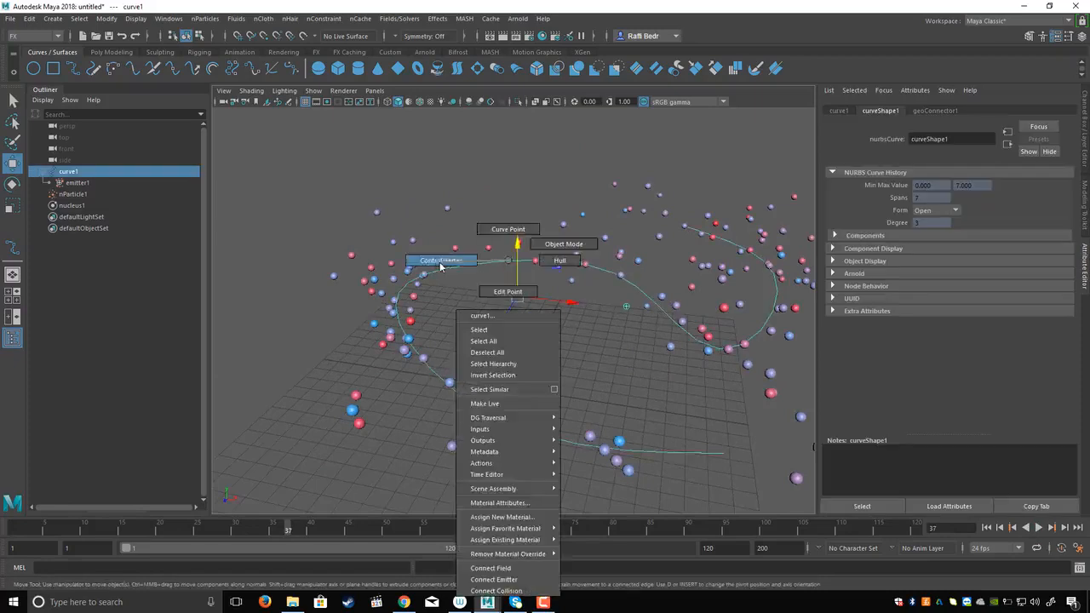
{"action": "left_click", "coordinate": [530, 297]}
{"action": "left_click_drag", "start_coordinate": [531, 297], "coordinate": [477, 221], "text": "alt"}
{"action": "left_click", "coordinate": [467, 269]}
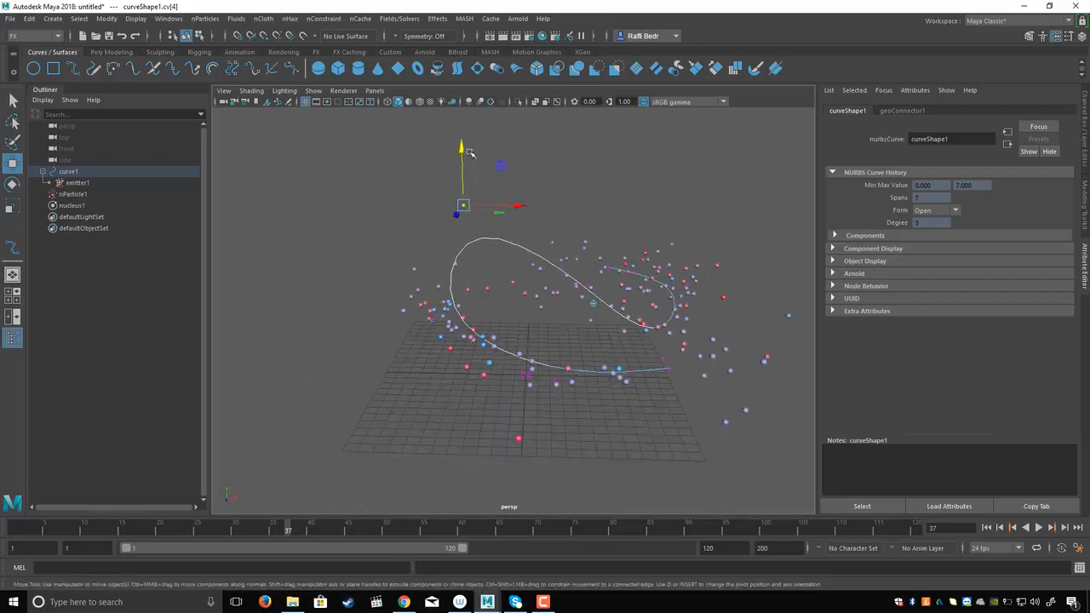
{"action": "left_click_drag", "start_coordinate": [458, 140], "coordinate": [461, 147]}
{"action": "left_click_drag", "start_coordinate": [477, 255], "coordinate": [681, 408], "text": "alt"}
Play the simulation from the start to examine the emission along the reshaped curve, and rewind to the first frame
{"action": "left_click", "coordinate": [1001, 528]}
{"action": "left_click", "coordinate": [1038, 527]}
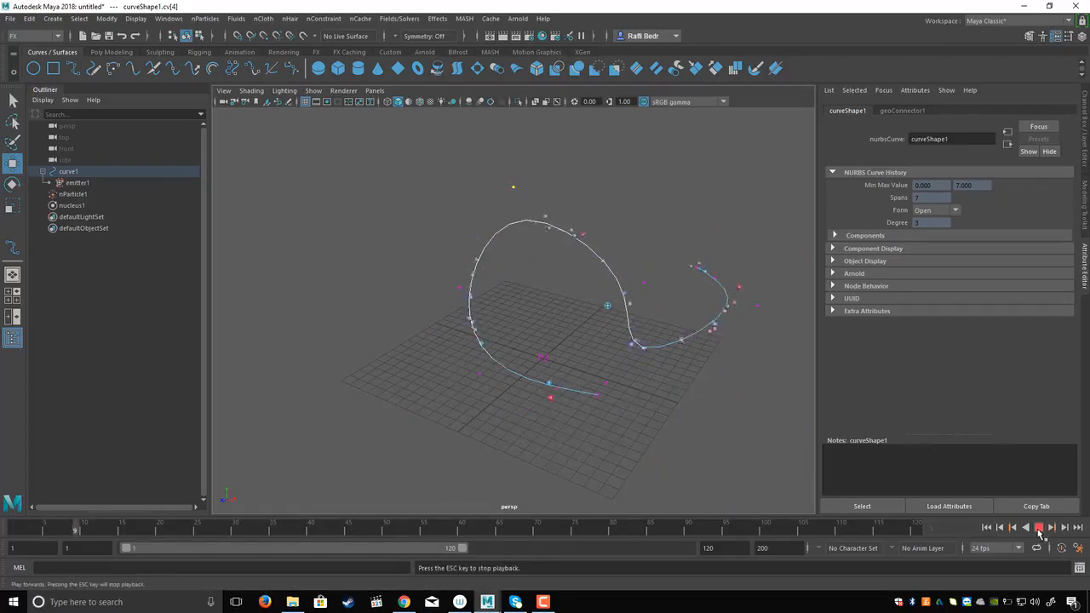
{"action": "left_click_drag", "start_coordinate": [628, 310], "coordinate": [654, 318], "text": "alt"}
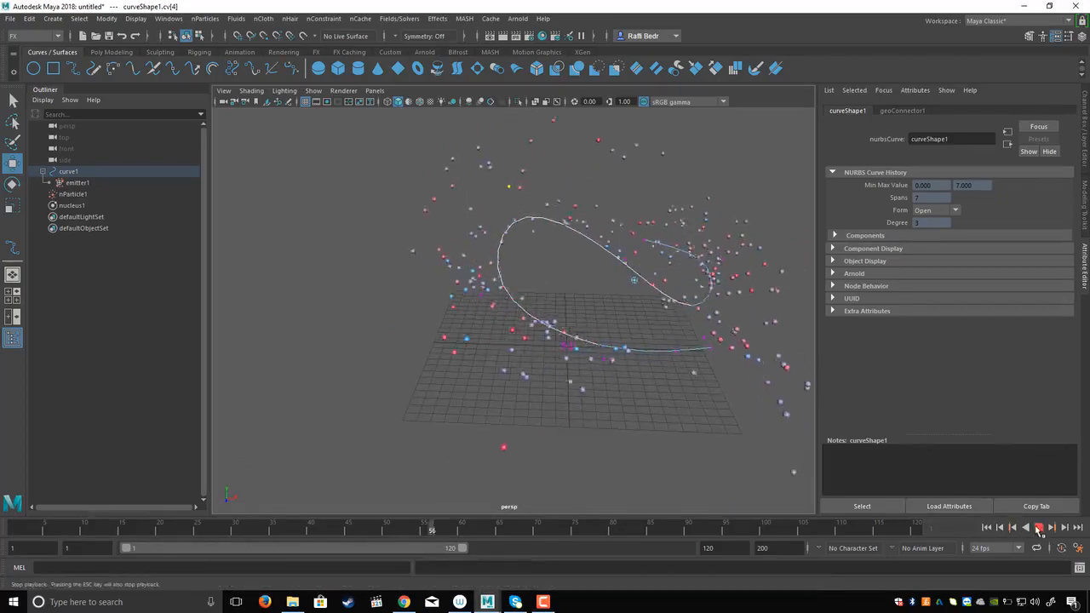
{"action": "key", "text": "Escape"}
{"action": "left_click", "coordinate": [986, 527]}
{"action": "left_click_drag", "start_coordinate": [596, 366], "coordinate": [621, 298], "text": "alt"}
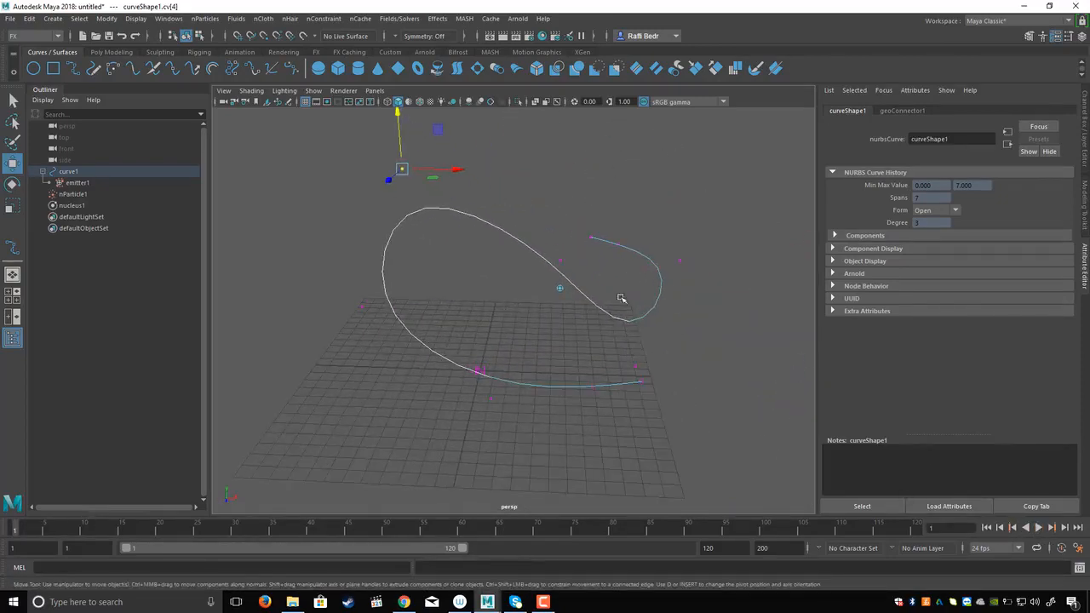
Select nucleus1 to access its gravity and wind attributes, and play the simulation
{"action": "left_click", "coordinate": [77, 183]}
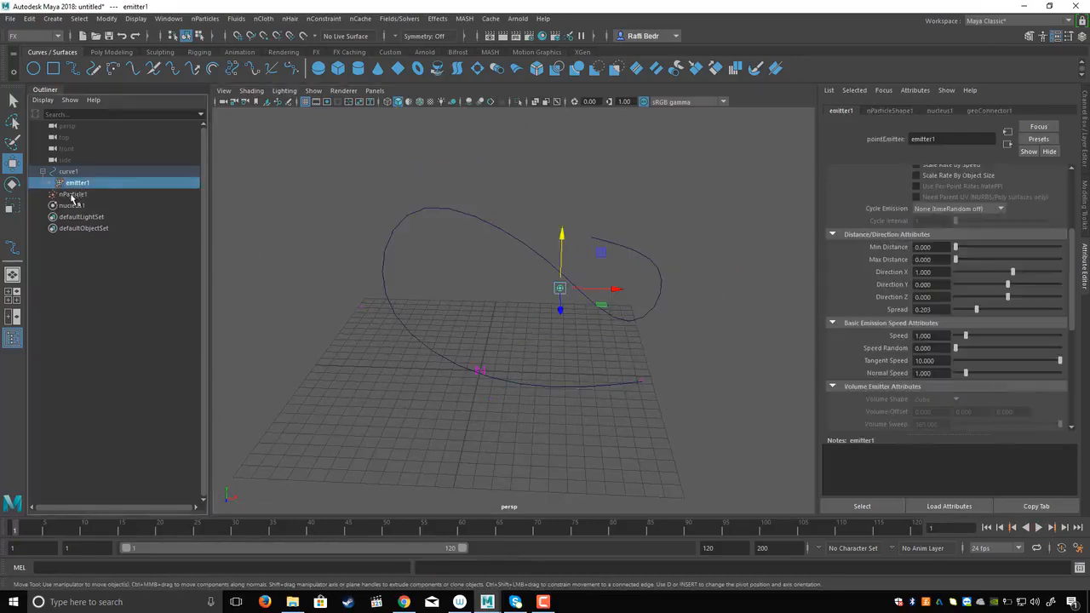
{"action": "left_click", "coordinate": [72, 205]}
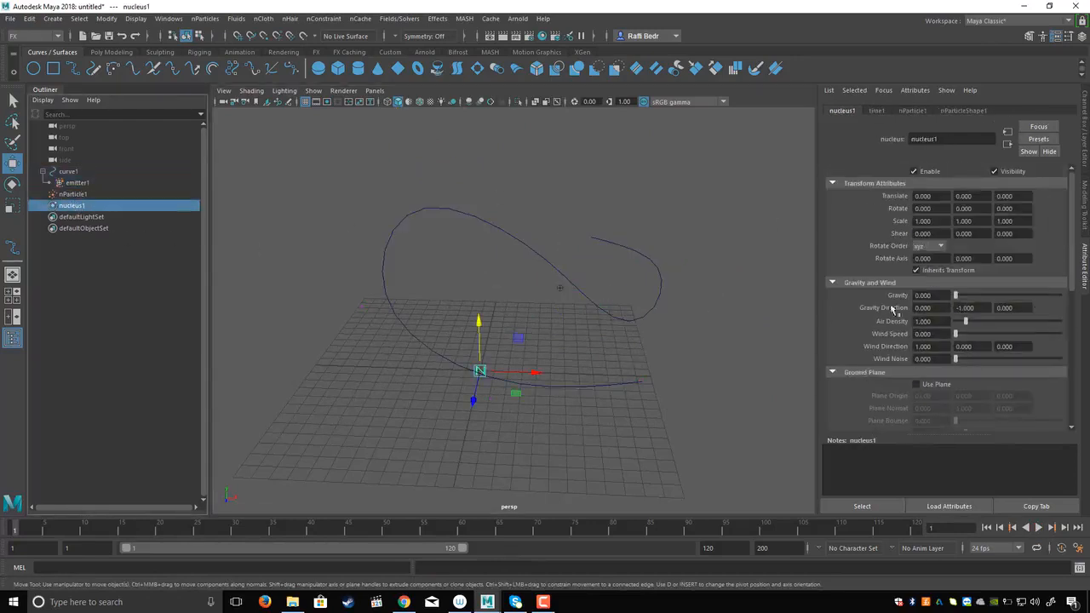
{"action": "scroll", "coordinate": [885, 298], "scroll_direction": "down", "scroll_amount": 2}
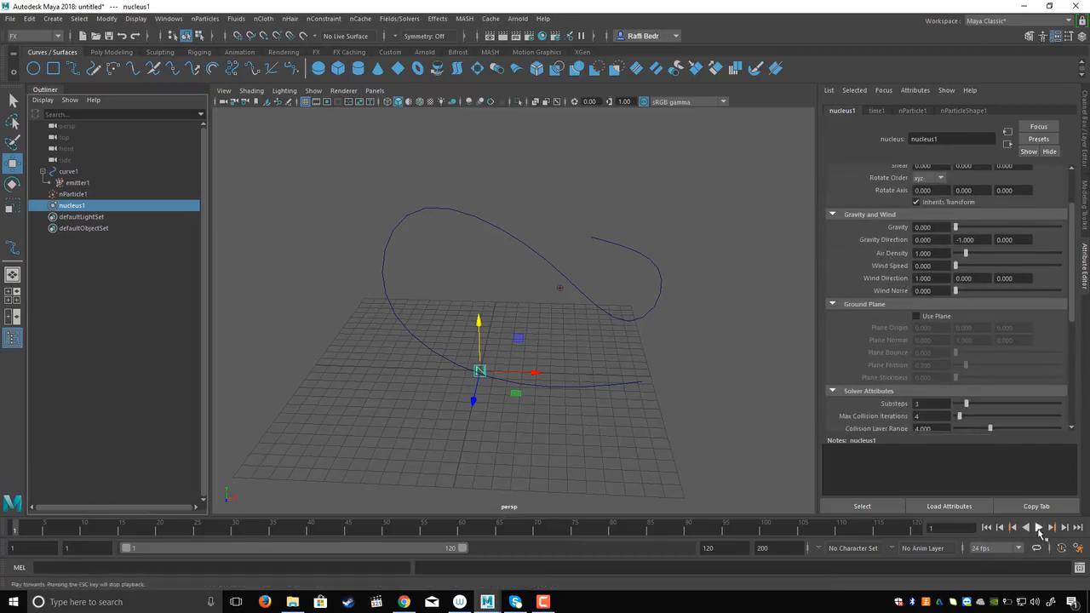
{"action": "left_click", "coordinate": [1038, 528]}
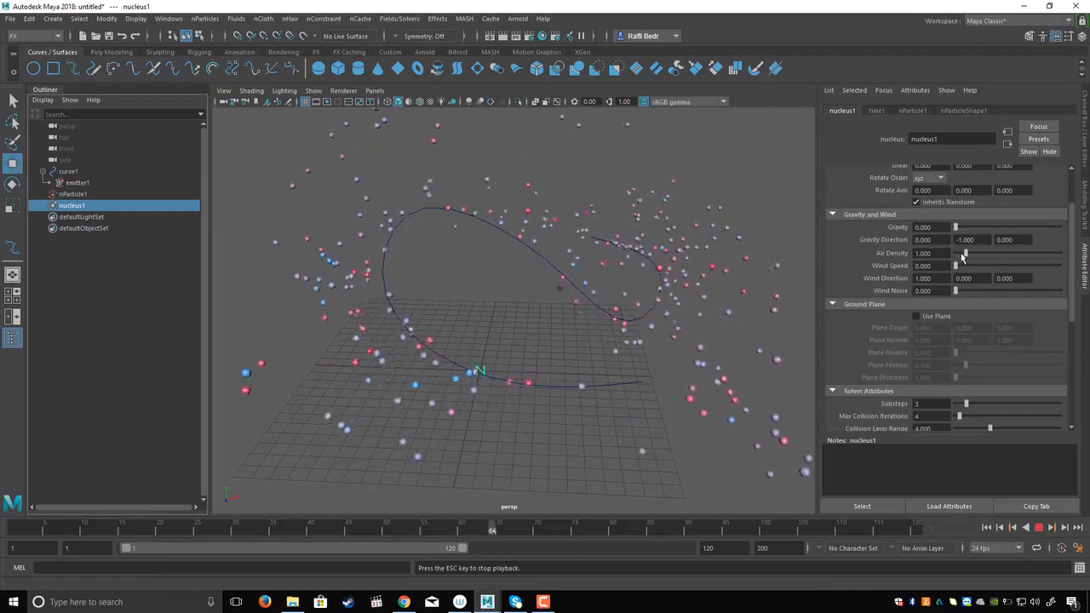
Try nucleus1's Air Density at about 7.637 to examine the slowed particles, and restore it to 1
{"action": "left_click_drag", "start_coordinate": [963, 256], "coordinate": [1035, 261]}
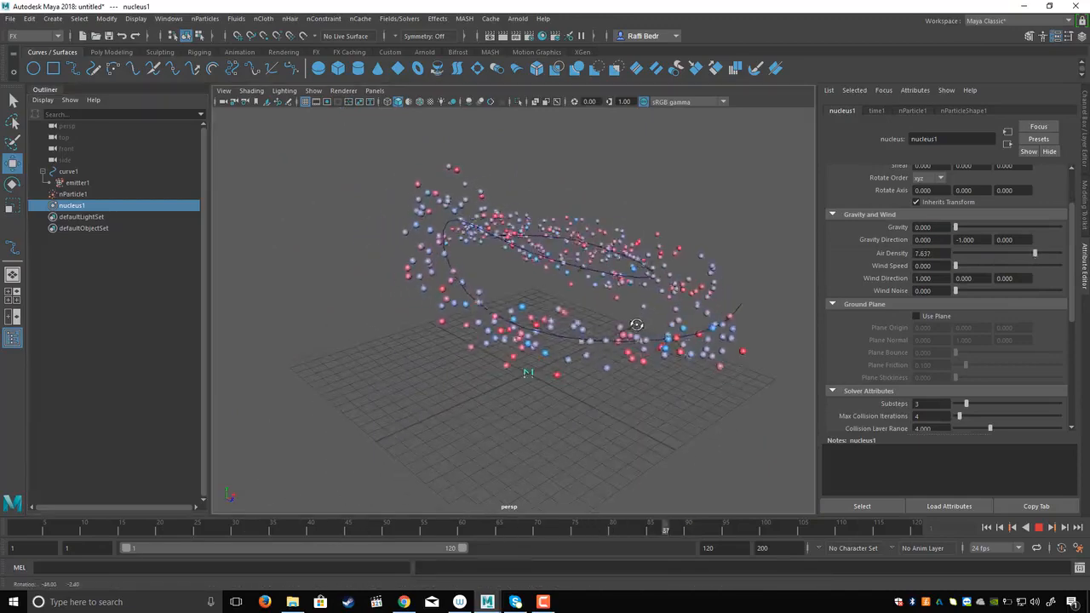
{"action": "left_click_drag", "start_coordinate": [451, 234], "coordinate": [617, 274], "text": "alt"}
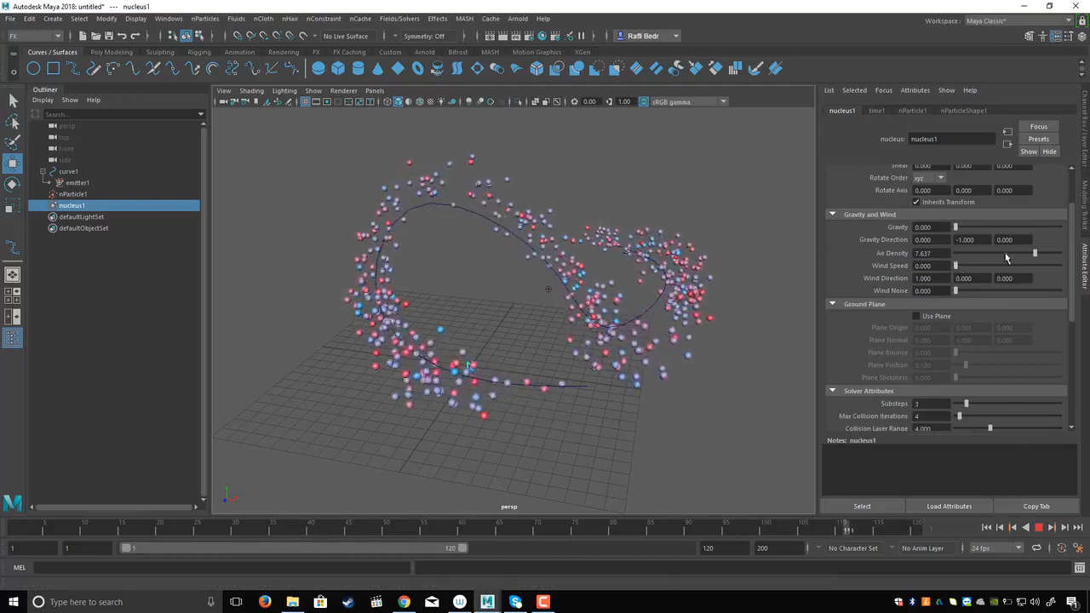
{"action": "left_click_drag", "start_coordinate": [1006, 258], "coordinate": [890, 263]}
{"action": "type", "text": "1"}
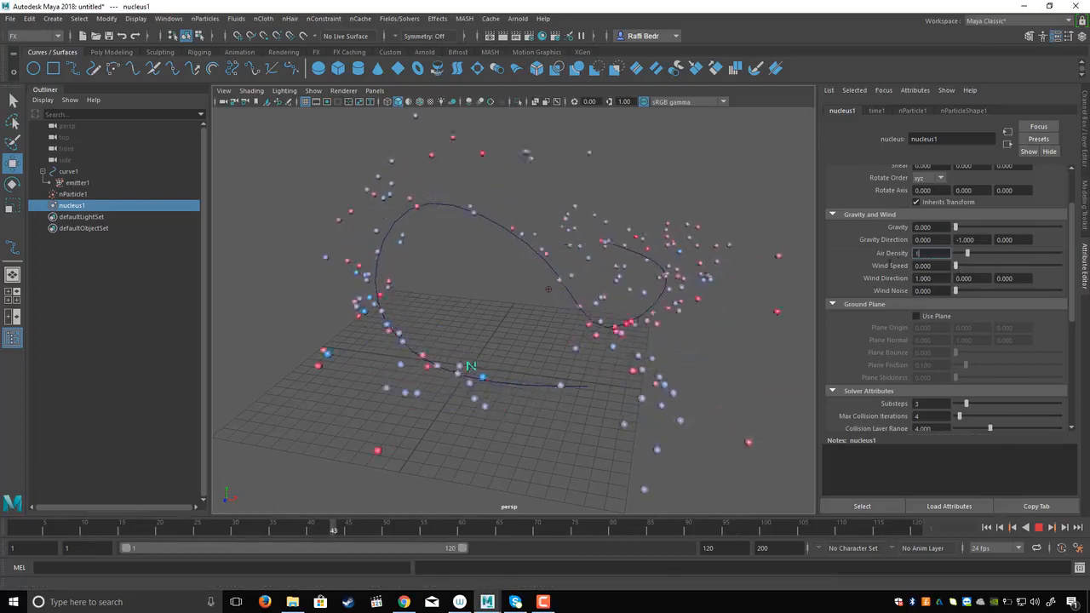
{"action": "key", "text": "Return"}
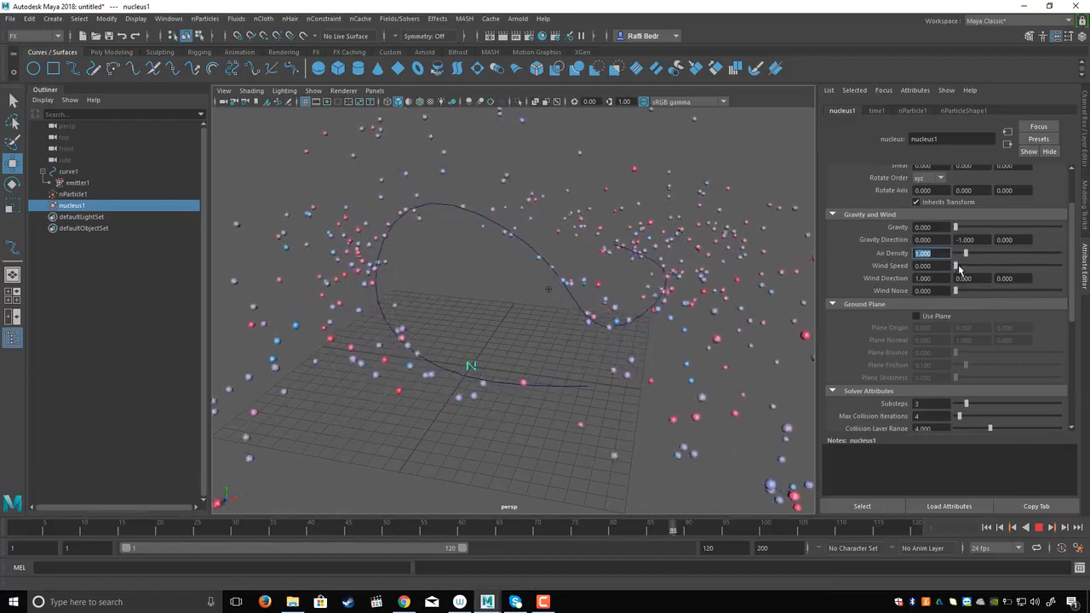
Raise nucleus1's Wind Speed to about 40.11 and examine how the particles are carried
{"action": "left_click_drag", "start_coordinate": [957, 265], "coordinate": [1040, 267]}
{"action": "left_click_drag", "start_coordinate": [519, 297], "coordinate": [496, 327], "text": "alt"}
{"action": "left_click_drag", "start_coordinate": [573, 287], "coordinate": [309, 430], "text": "alt"}
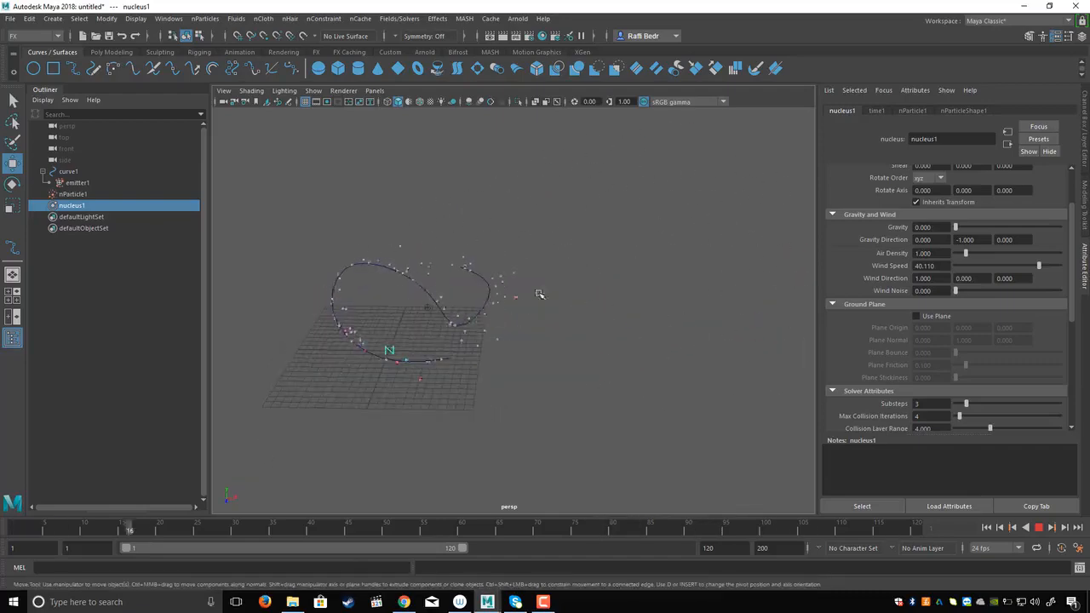
Set nucleus1's Wind Direction to 0, 1, 0 and examine the particles from several angles during playback
{"action": "left_click_drag", "start_coordinate": [539, 294], "coordinate": [587, 305], "text": "alt"}
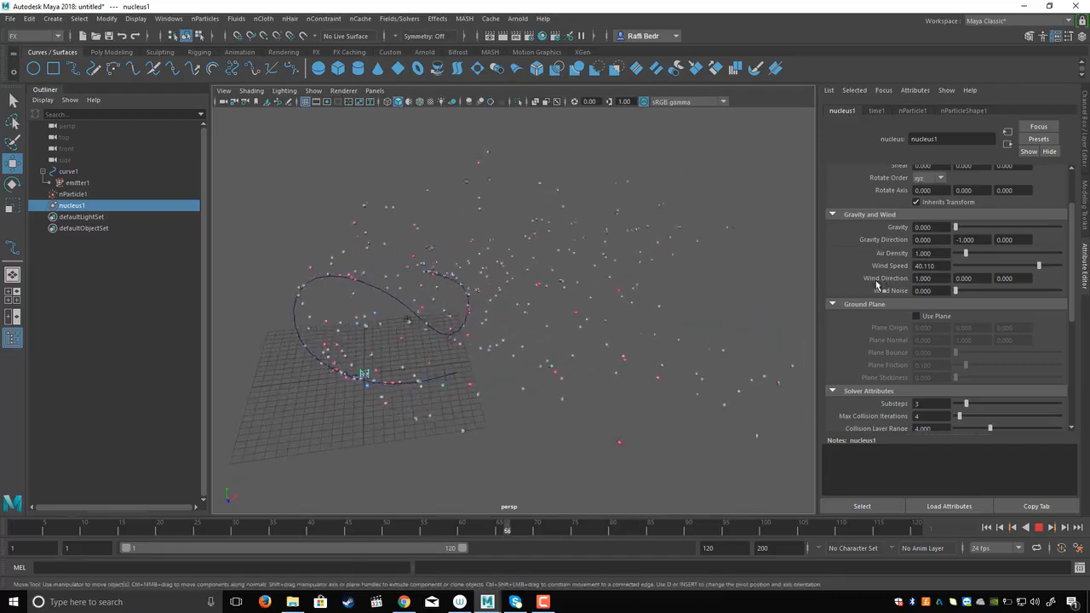
{"action": "left_click_drag", "start_coordinate": [934, 279], "coordinate": [896, 279]}
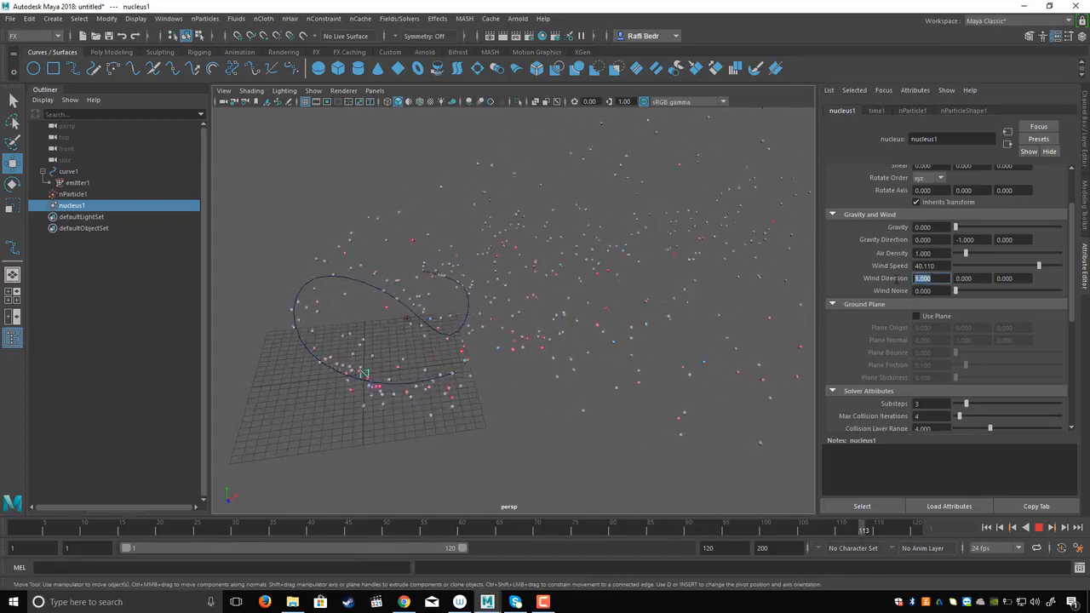
{"action": "type", "text": "0"}
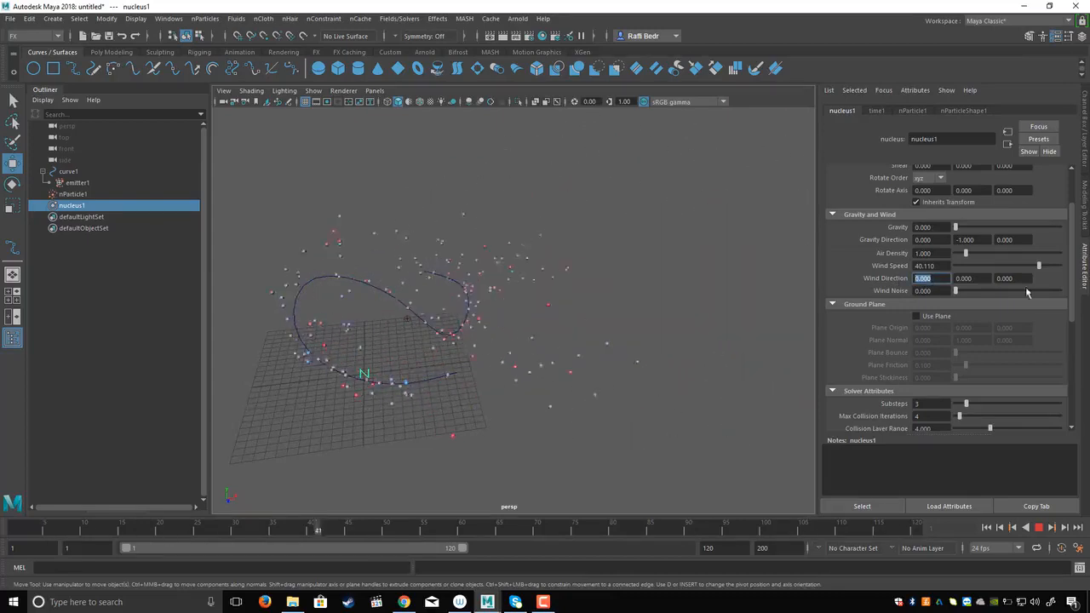
{"action": "key", "text": "Tab"}
{"action": "type", "text": "1"}
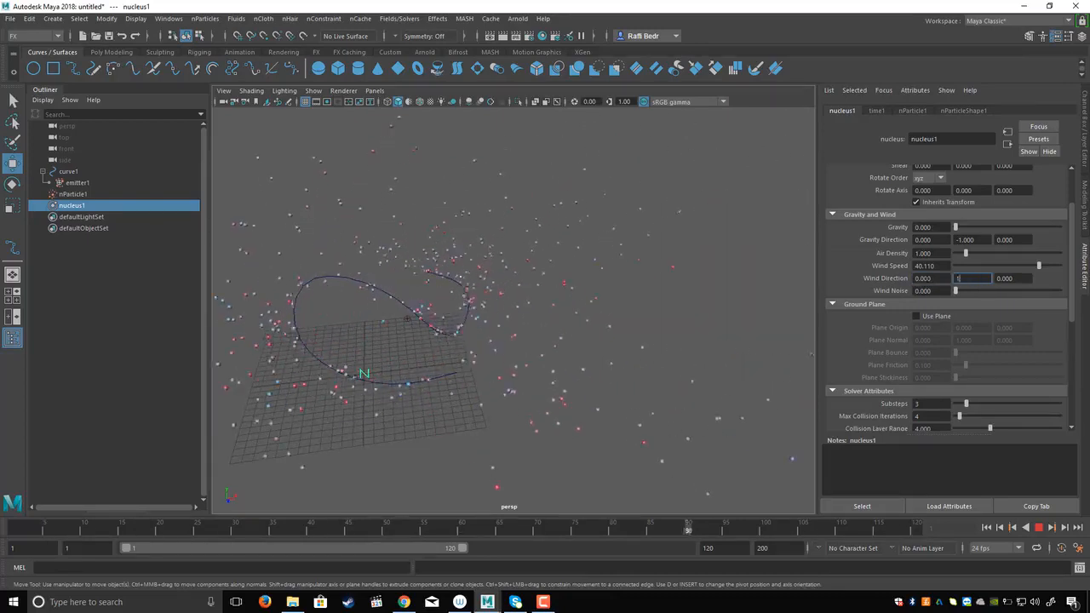
{"action": "key", "text": "Return"}
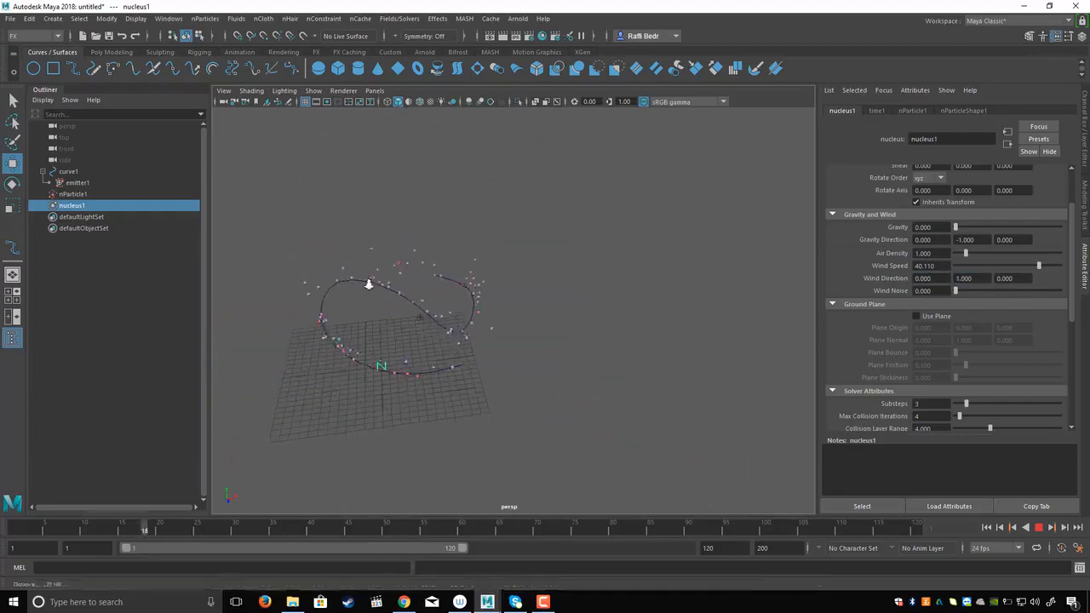
{"action": "left_click_drag", "start_coordinate": [369, 281], "coordinate": [476, 249], "text": "alt"}
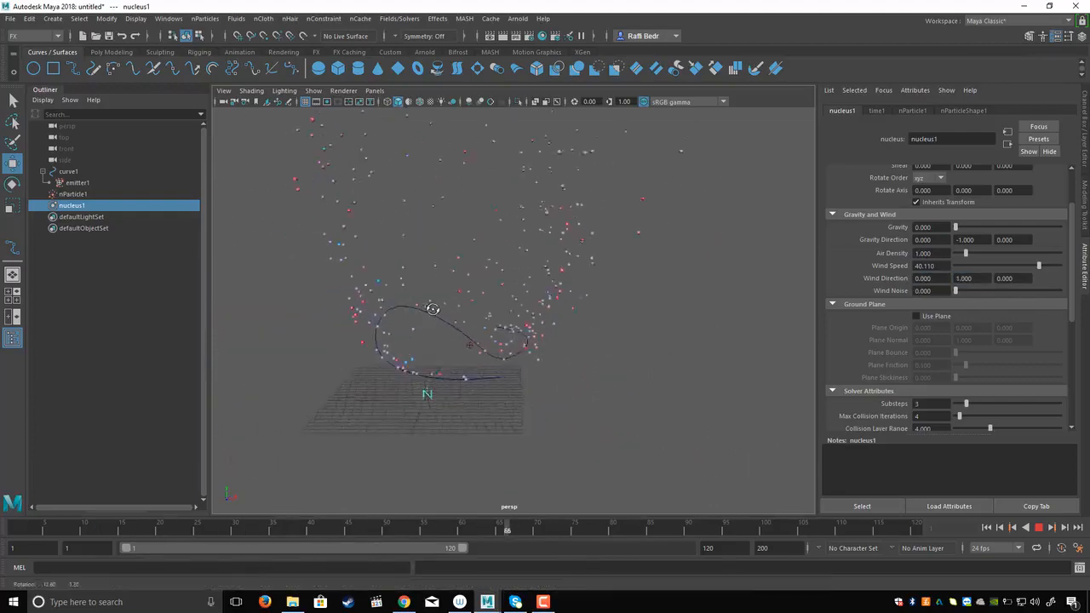
{"action": "scroll", "coordinate": [481, 247], "scroll_direction": "up", "scroll_amount": 4}
{"action": "middle_click_drag", "start_coordinate": [453, 328], "coordinate": [507, 315], "text": "alt"}
{"action": "scroll", "coordinate": [552, 329], "scroll_direction": "up", "scroll_amount": 2}
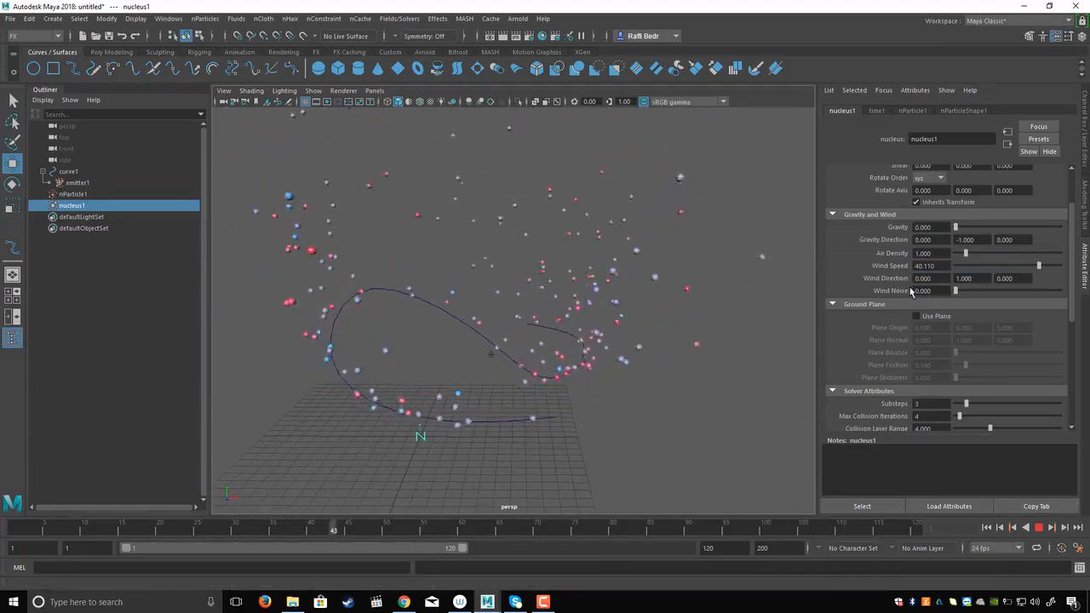
Set nucleus1's Wind Speed to 0 and stop the playback
{"action": "left_click_drag", "start_coordinate": [943, 266], "coordinate": [873, 267]}
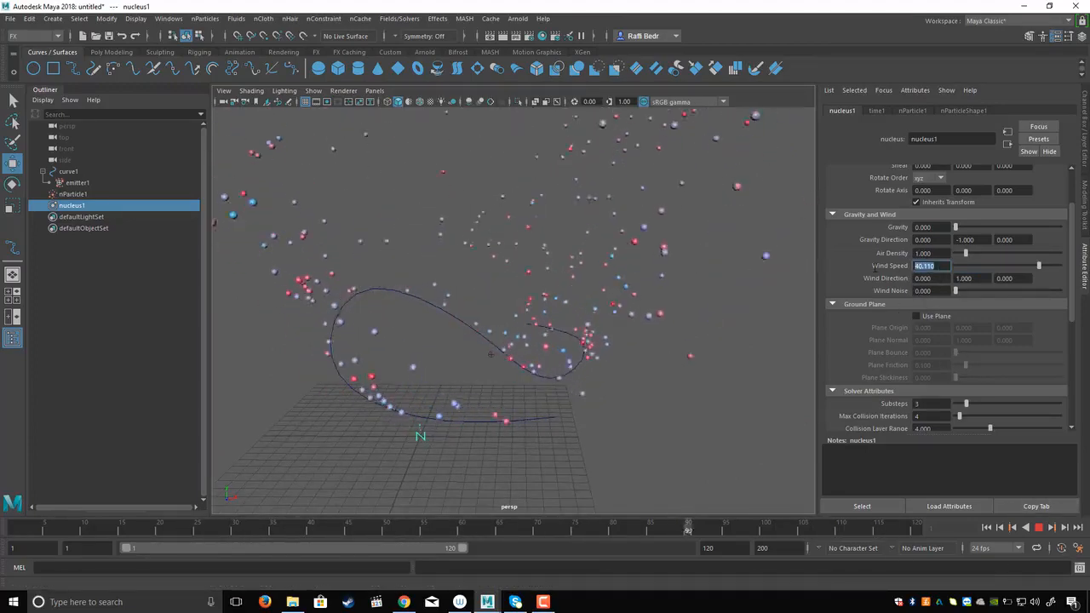
{"action": "type", "text": "0"}
{"action": "key", "text": "Return"}
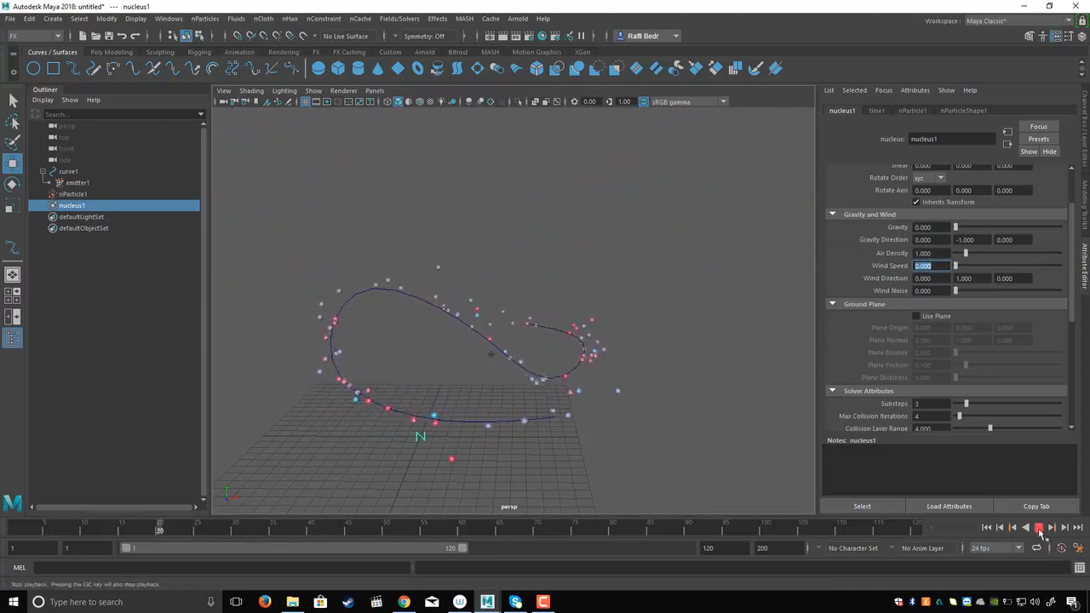
{"action": "left_click", "coordinate": [1038, 529]}
Enable nucleus1's ground plane with Use Plane and set its Gravity to 9.8
{"action": "left_click", "coordinate": [924, 320]}
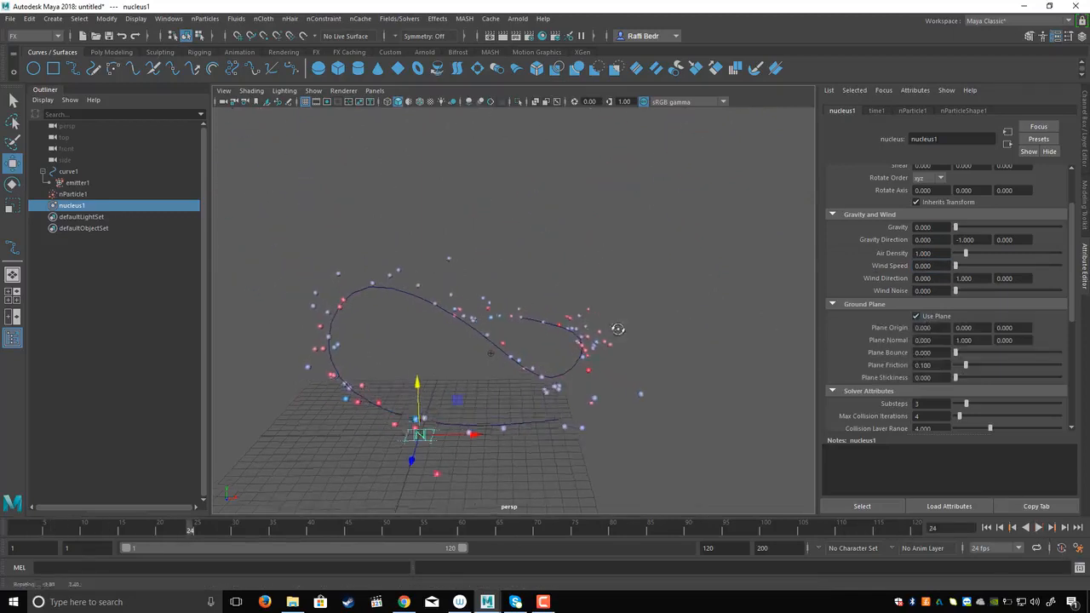
{"action": "left_click_drag", "start_coordinate": [703, 342], "coordinate": [733, 303], "text": "alt"}
{"action": "left_click", "coordinate": [923, 227]}
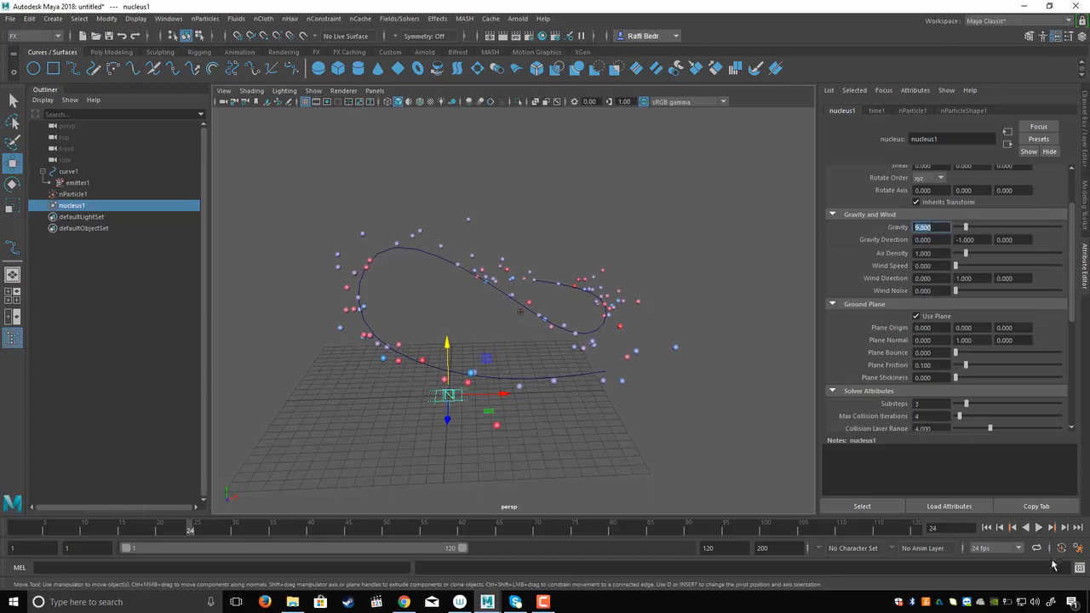
Play the simulation from the start to examine how the particles fall onto the ground plane, and rewind to the first frame
{"action": "left_click", "coordinate": [985, 526]}
{"action": "left_click", "coordinate": [1039, 527]}
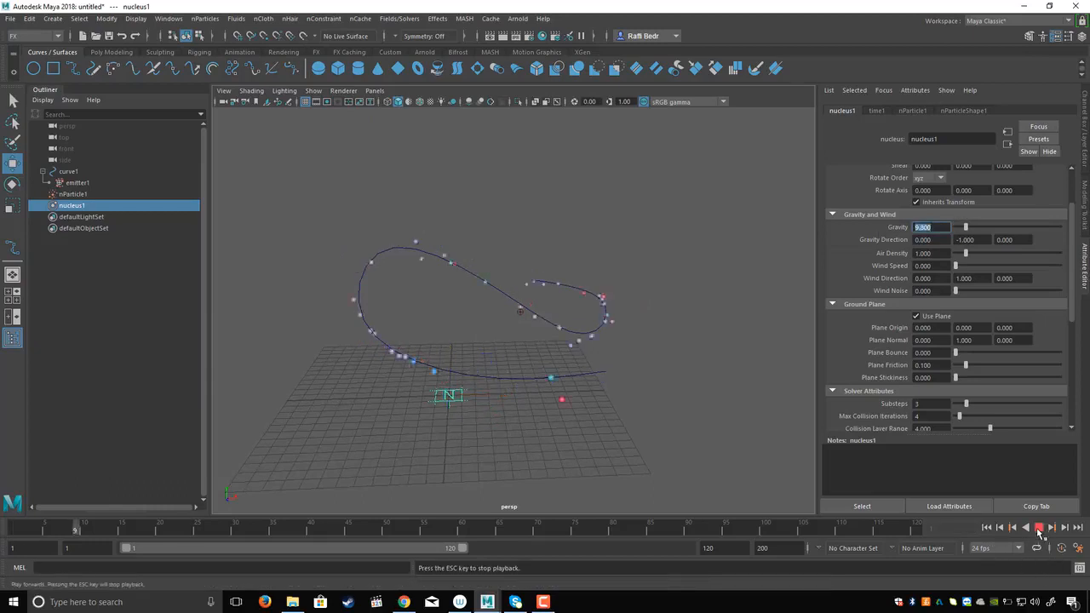
{"action": "left_click_drag", "start_coordinate": [579, 358], "coordinate": [526, 376], "text": "alt"}
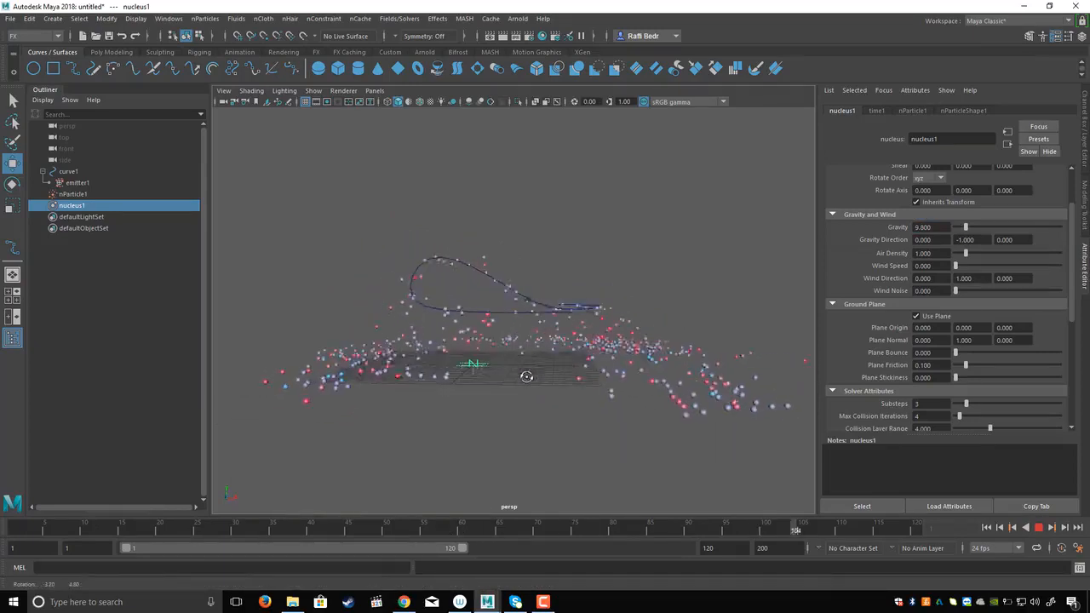
{"action": "left_click", "coordinate": [1039, 528]}
{"action": "scroll", "coordinate": [857, 374], "scroll_direction": "down", "scroll_amount": 5}
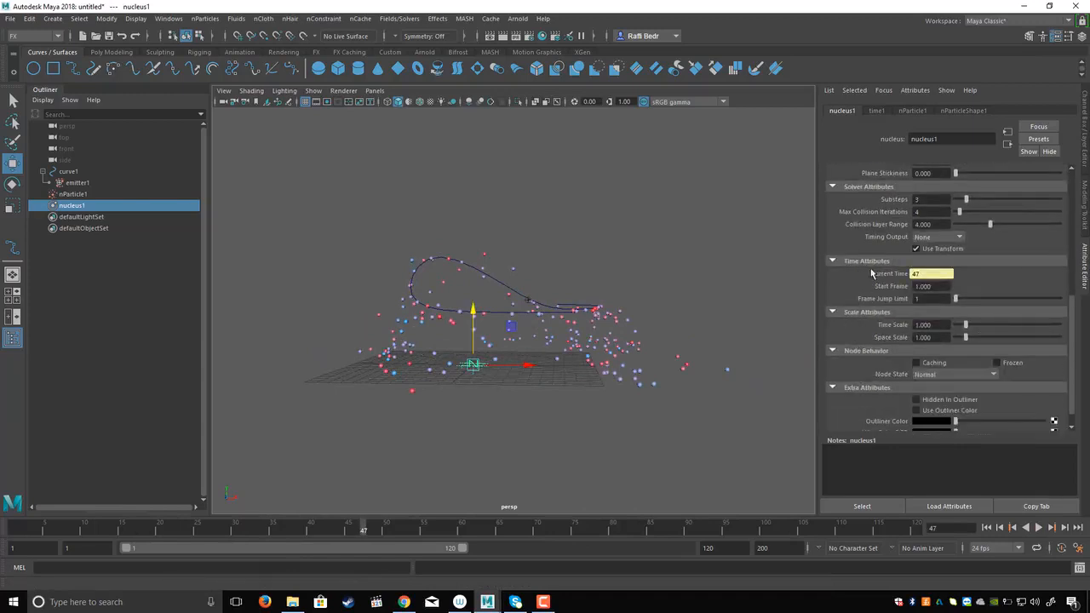
{"action": "left_click_drag", "start_coordinate": [587, 311], "coordinate": [619, 345], "text": "alt"}
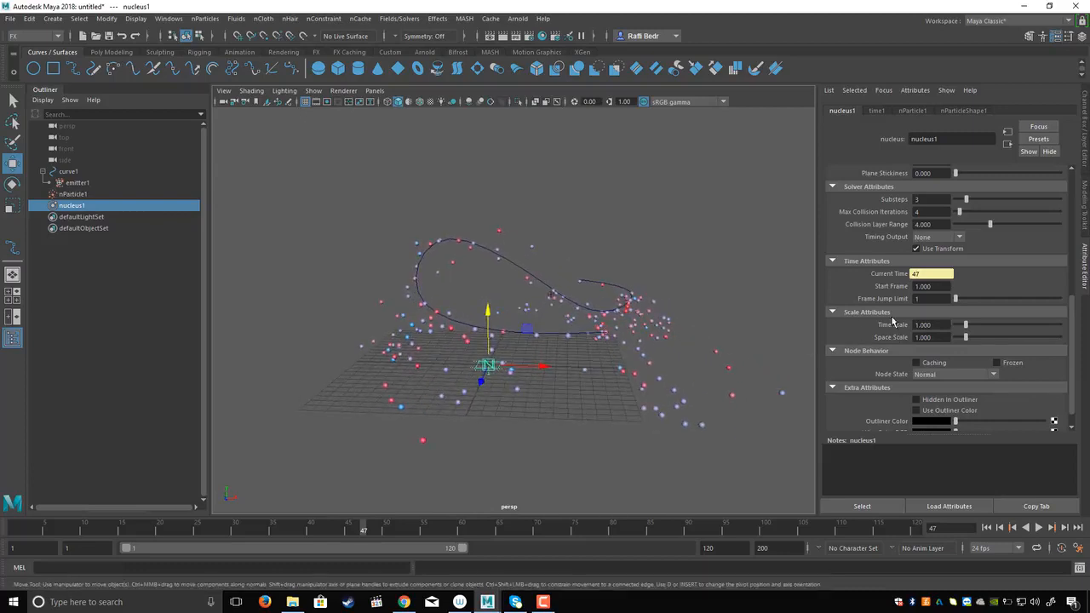
{"action": "left_click_drag", "start_coordinate": [722, 335], "coordinate": [782, 357], "text": "alt"}
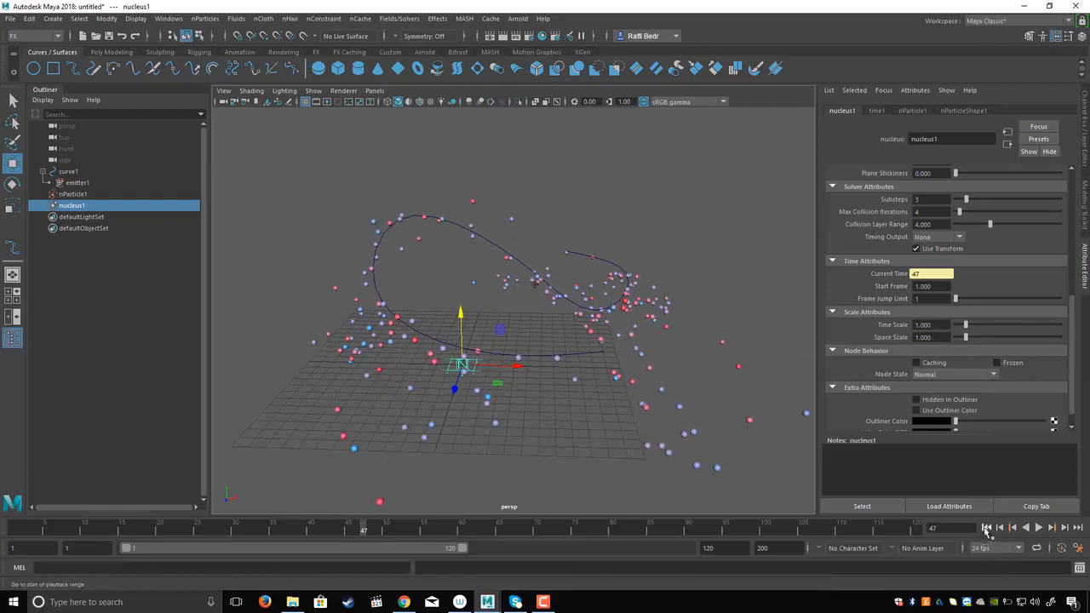
{"action": "left_click", "coordinate": [985, 527]}
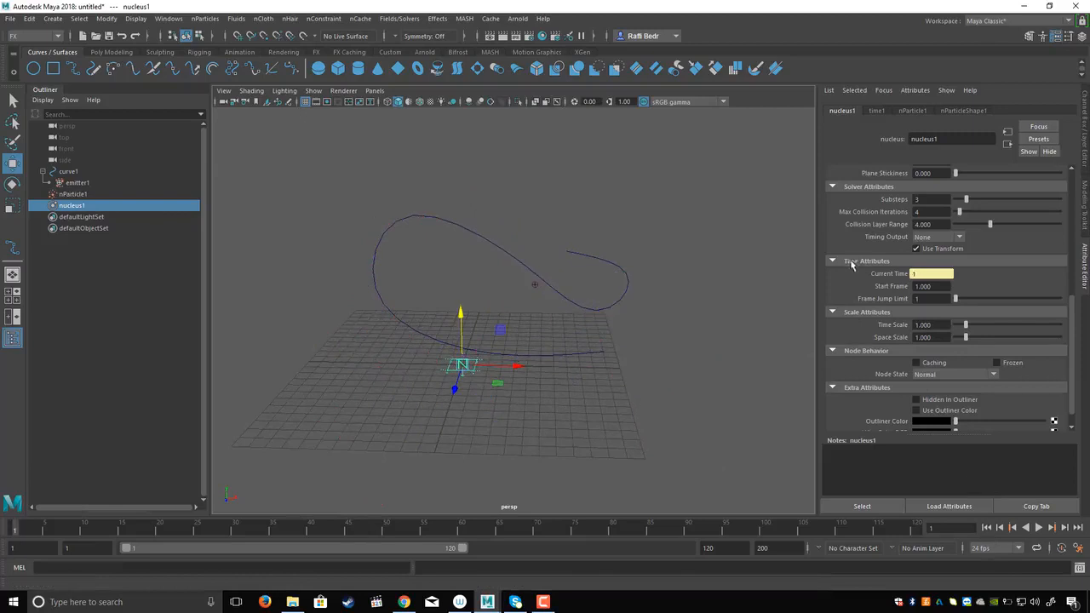
Try nucleus1's Start Frame at 20, restore it to 1, and play the simulation with each value to compare the emission start
{"action": "left_click", "coordinate": [928, 286]}
{"action": "left_click_drag", "start_coordinate": [707, 312], "coordinate": [628, 296], "text": "alt"}
{"action": "left_click_drag", "start_coordinate": [935, 287], "coordinate": [873, 286]}
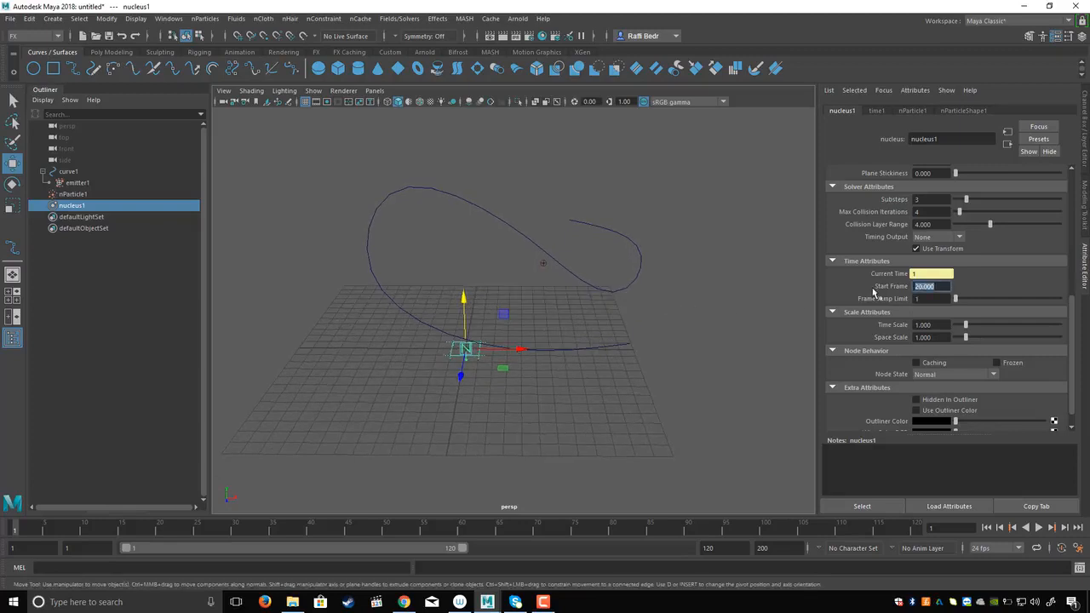
{"action": "left_click", "coordinate": [1038, 527]}
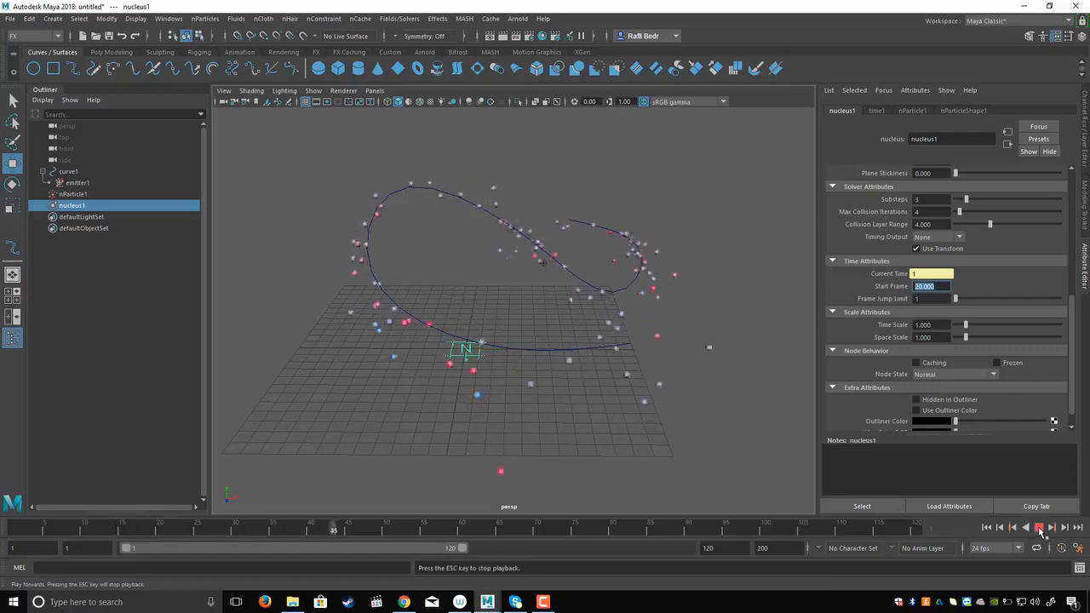
{"action": "left_click", "coordinate": [1039, 526]}
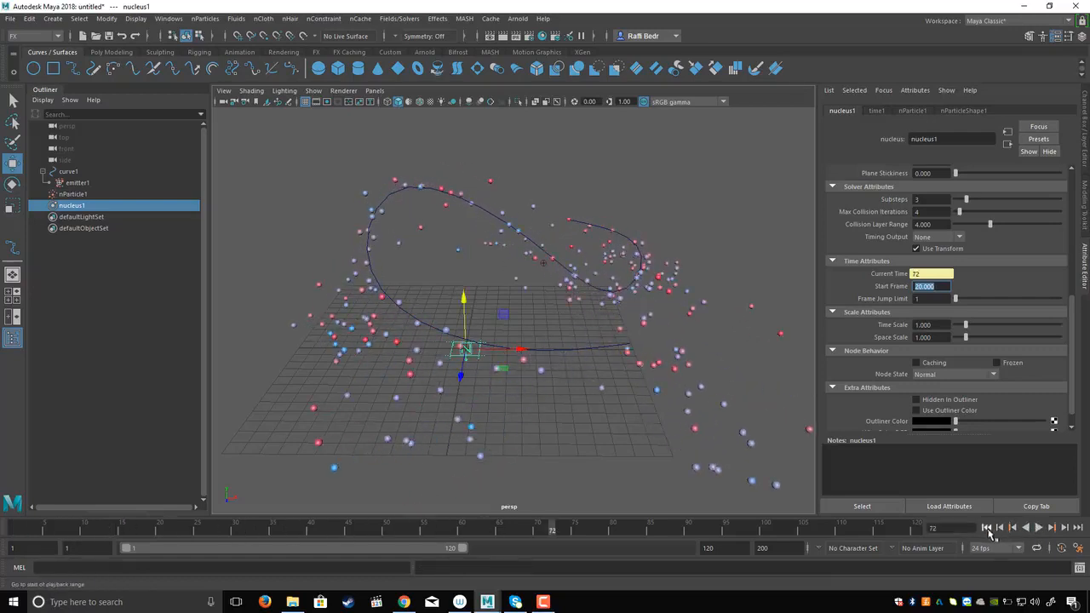
{"action": "left_click", "coordinate": [987, 527]}
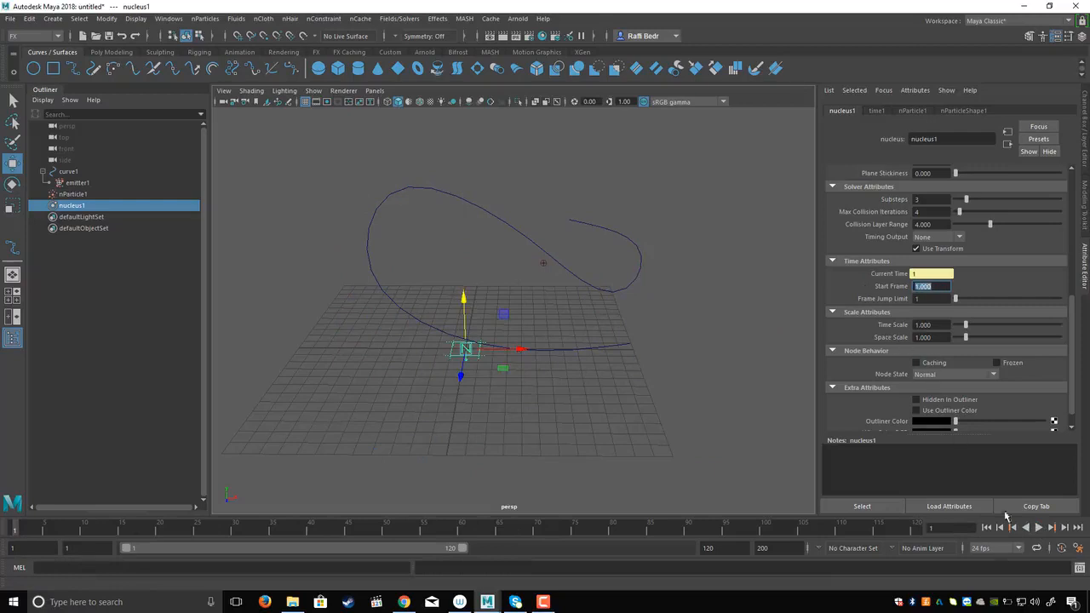
{"action": "left_click", "coordinate": [1037, 527]}
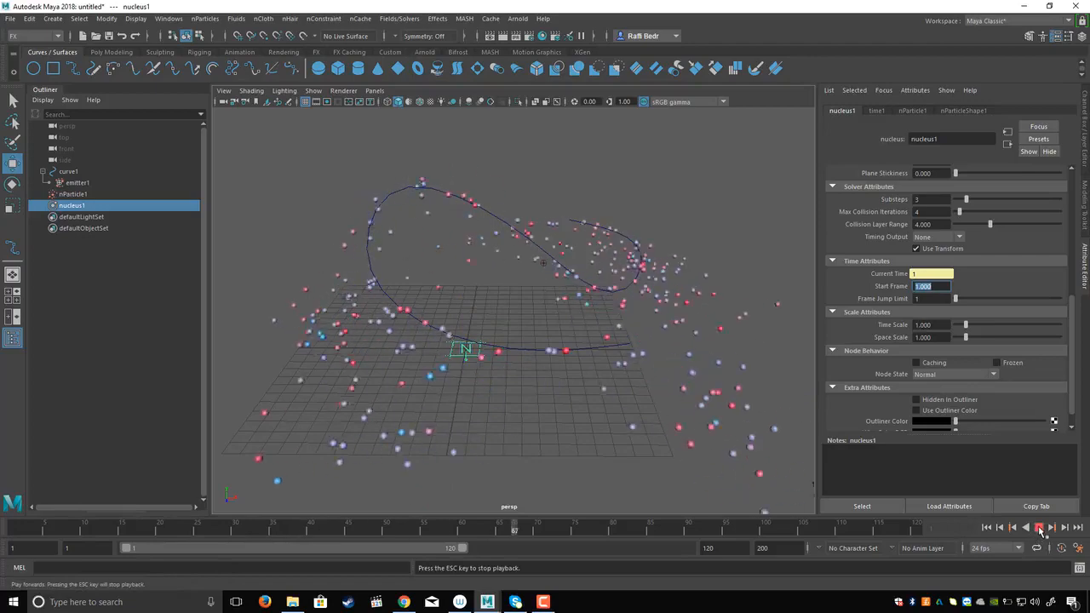
{"action": "left_click", "coordinate": [1039, 527]}
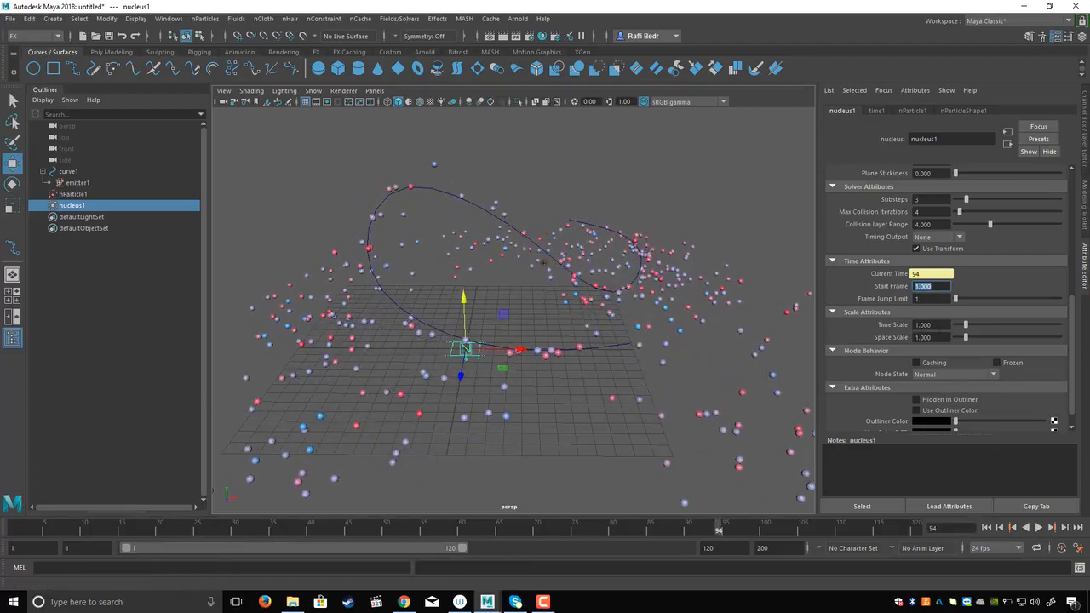
Try nucleus1's Time Scale at 0.1 and play the simulation from the first frame to examine the particle speed
{"action": "left_click_drag", "start_coordinate": [935, 325], "coordinate": [871, 328]}
{"action": "type", "text": "0.1"}
{"action": "key", "text": "Return"}
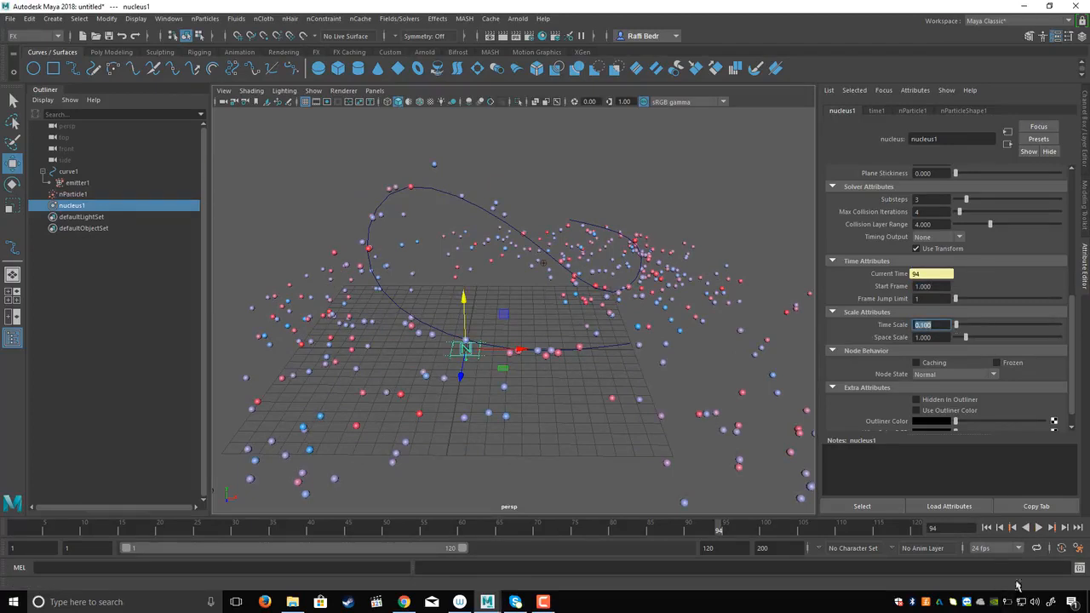
{"action": "left_click", "coordinate": [987, 528]}
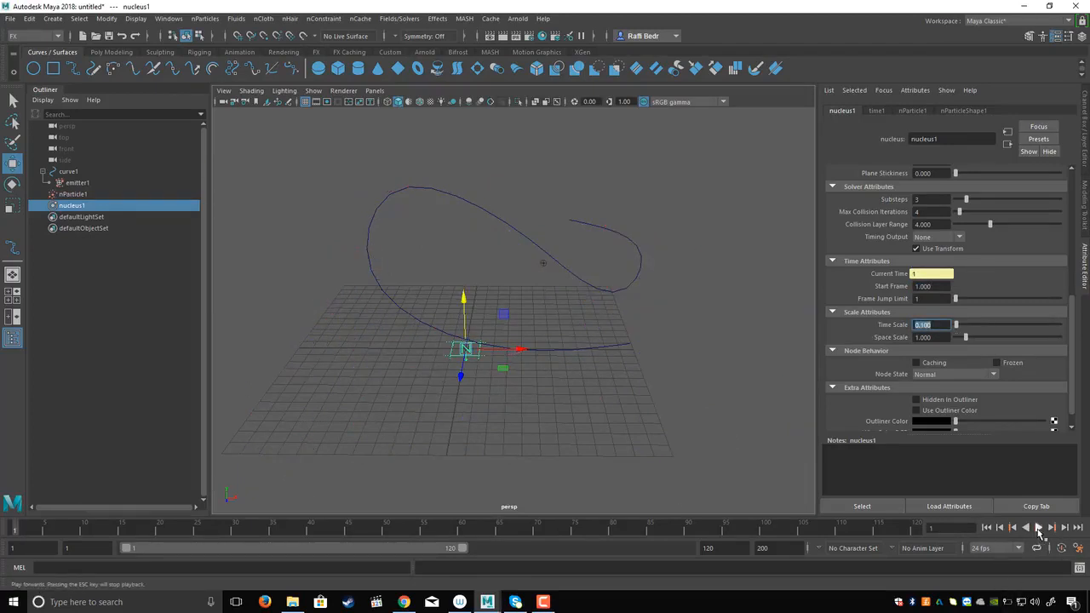
{"action": "left_click", "coordinate": [1038, 529]}
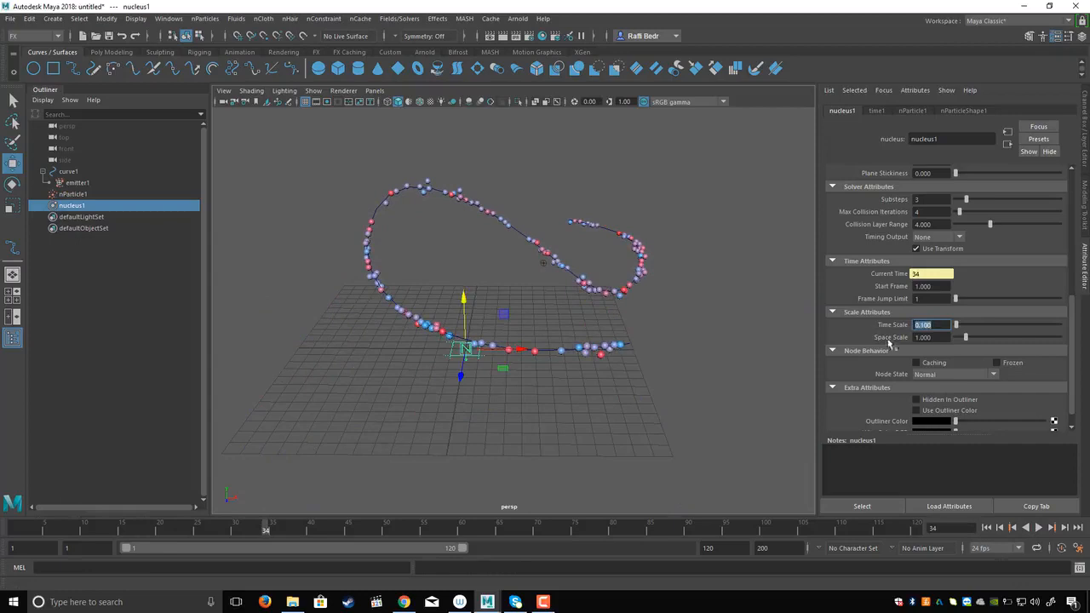
{"action": "scroll", "coordinate": [888, 342], "scroll_direction": "up", "scroll_amount": 4}
{"action": "scroll", "coordinate": [872, 351], "scroll_direction": "up", "scroll_amount": 4}
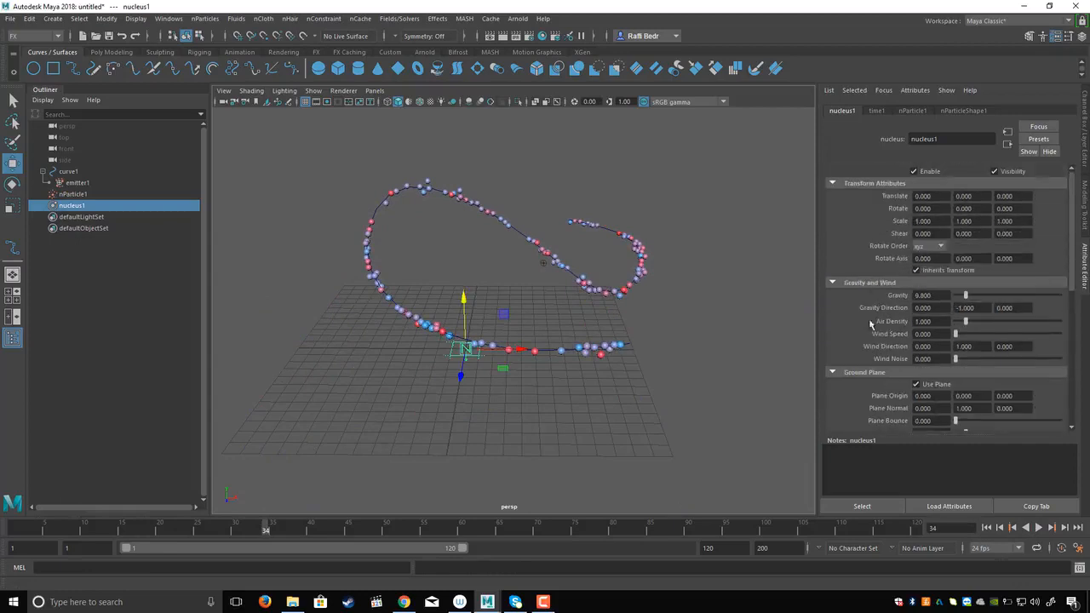
{"action": "scroll", "coordinate": [870, 366], "scroll_direction": "down", "scroll_amount": 8}
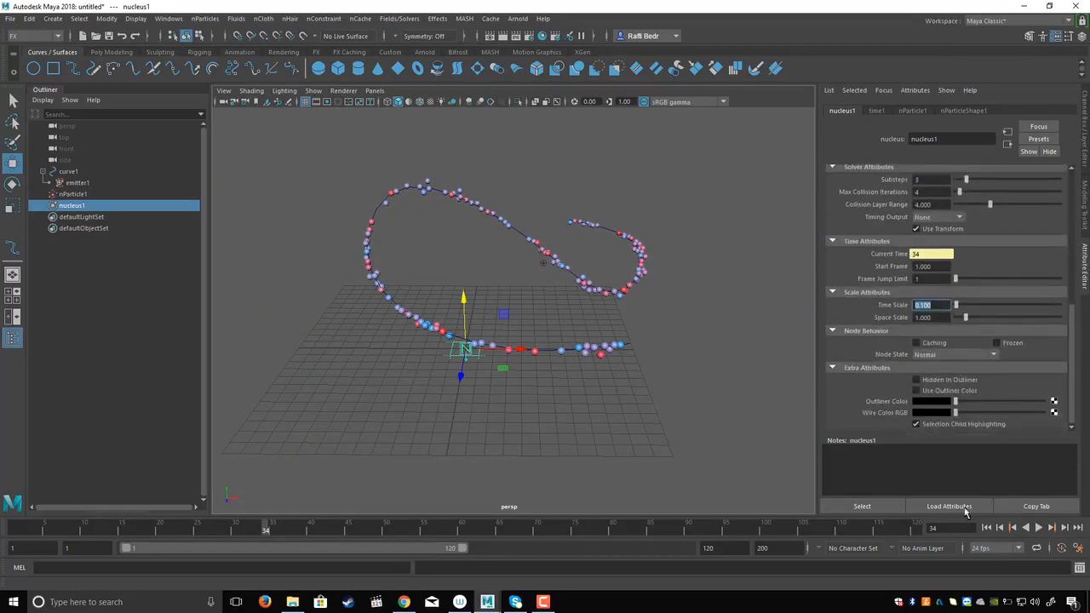
{"action": "left_click", "coordinate": [987, 527]}
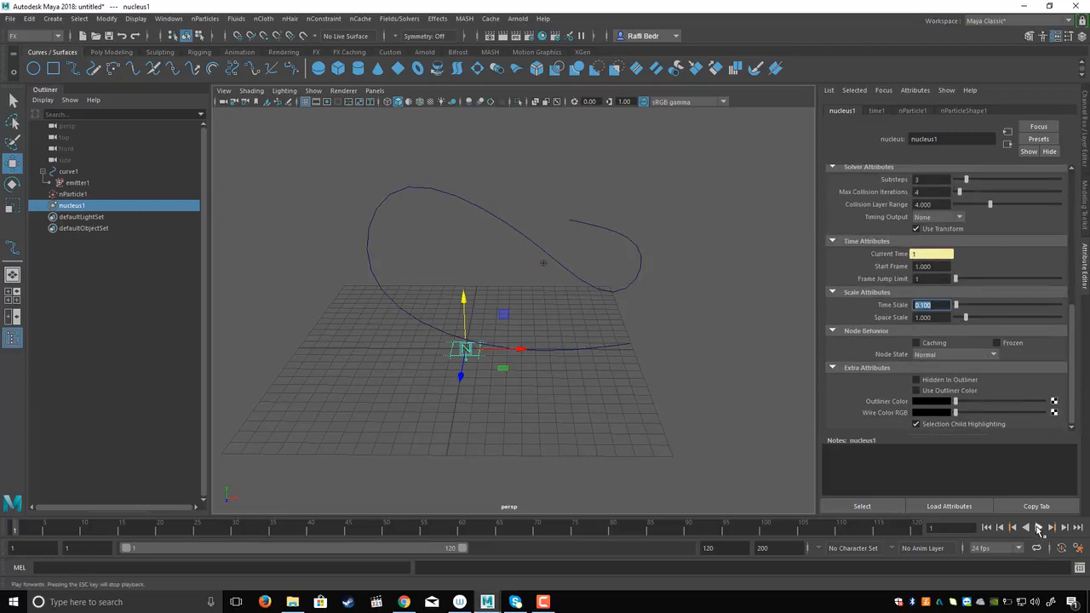
{"action": "left_click", "coordinate": [1038, 528]}
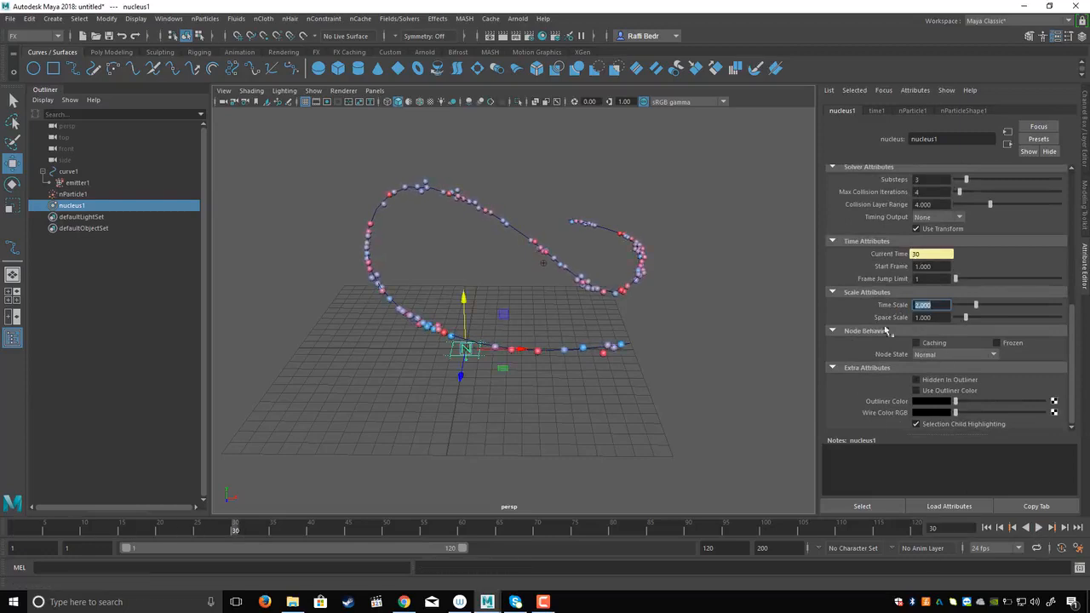
Try nucleus1's Time Scale at 2, play the simulation from the first frame, and restore the scale to 1
{"action": "left_click", "coordinate": [986, 528]}
{"action": "left_click", "coordinate": [1038, 527]}
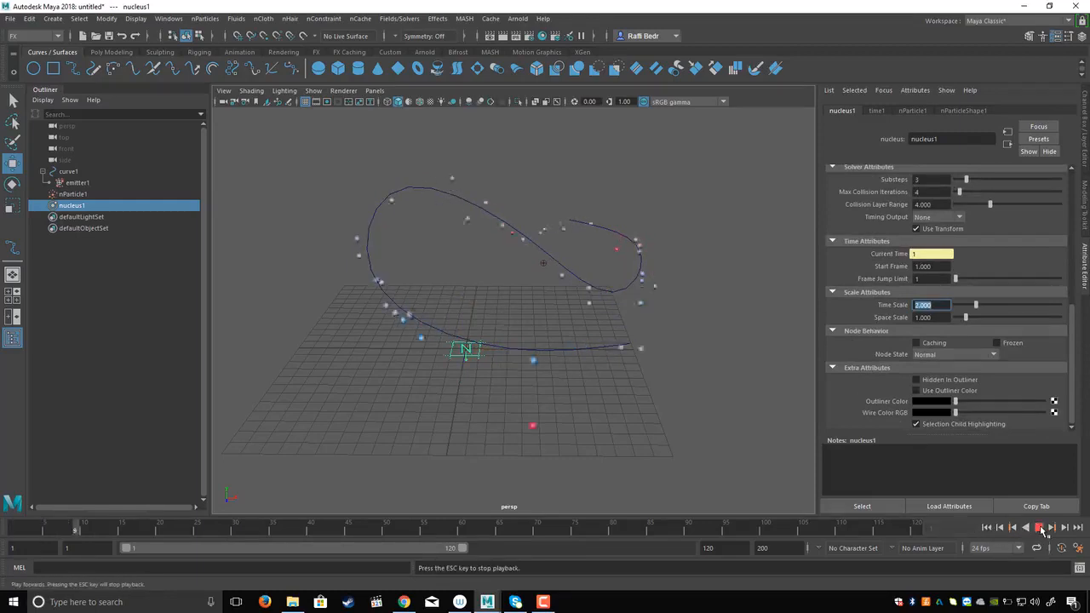
{"action": "left_click", "coordinate": [1039, 528]}
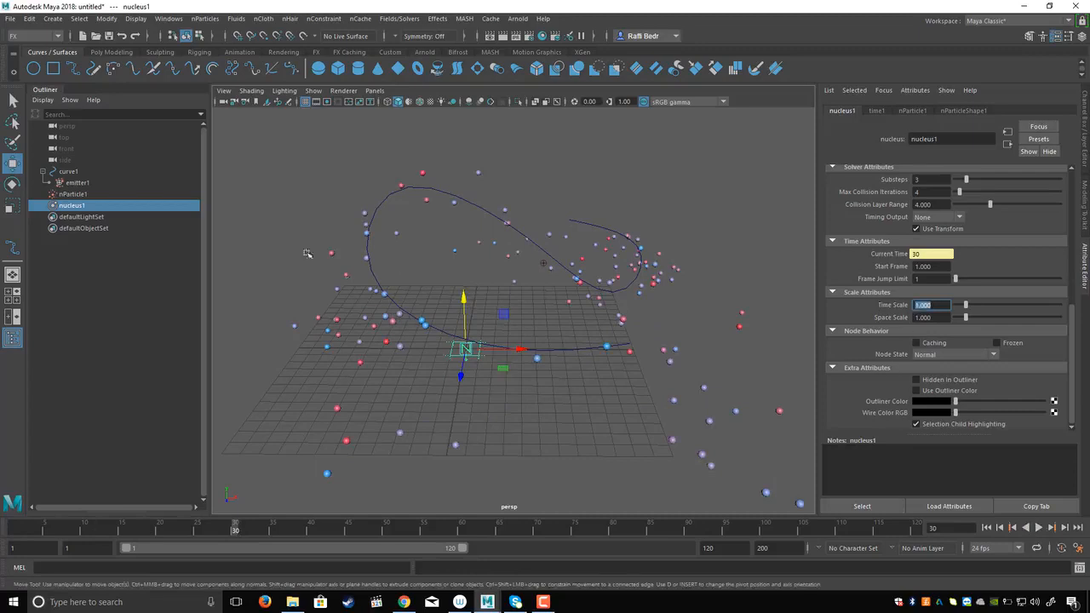
Select nParticle1 to access its shape attributes, and play the simulation from the first frame before stopping it
{"action": "left_click", "coordinate": [71, 195]}
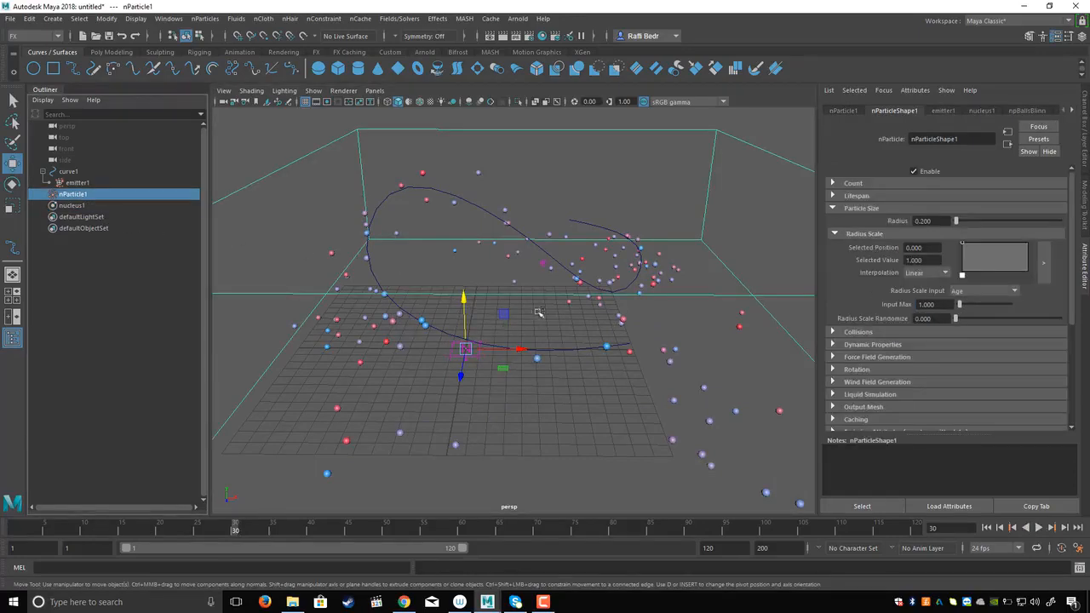
{"action": "left_click", "coordinate": [986, 528]}
{"action": "left_click", "coordinate": [1039, 528]}
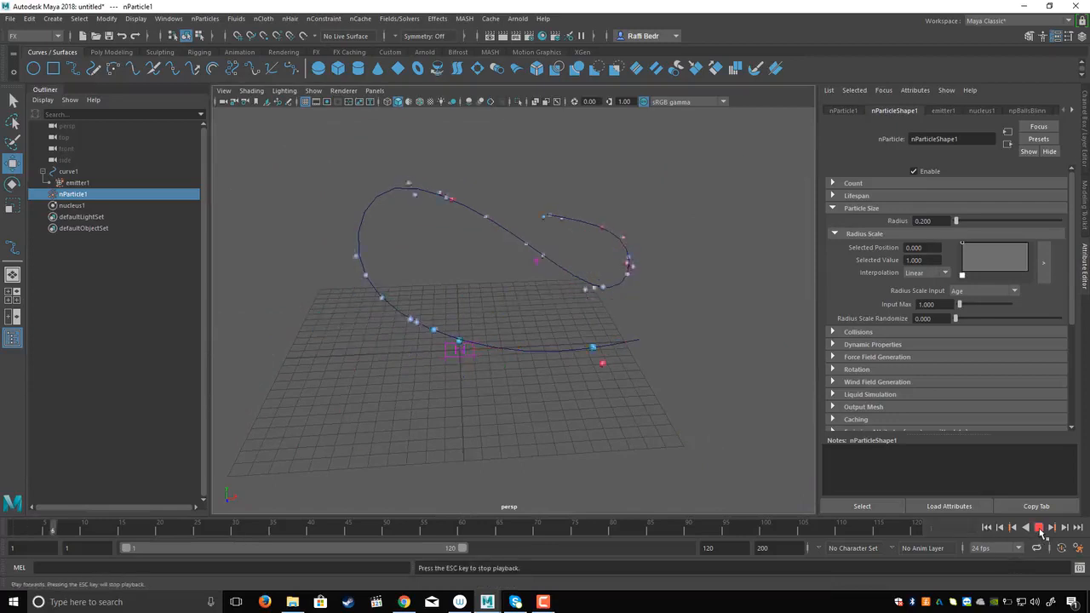
{"action": "left_click", "coordinate": [1039, 528]}
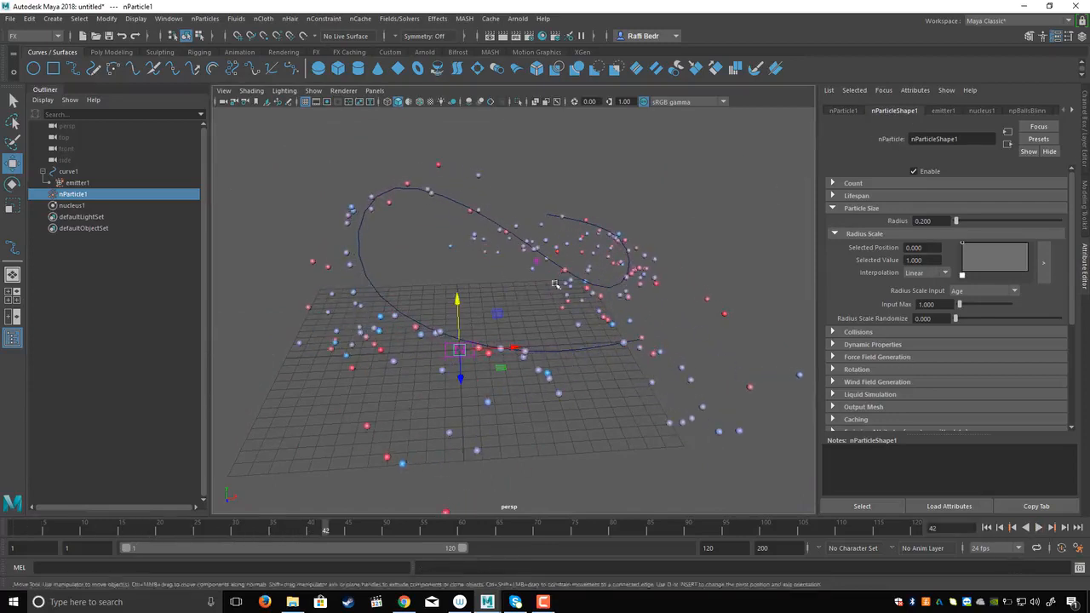
Set nParticleShape1's particle Radius to 0.330
{"action": "left_click_drag", "start_coordinate": [588, 315], "coordinate": [668, 315], "text": "alt"}
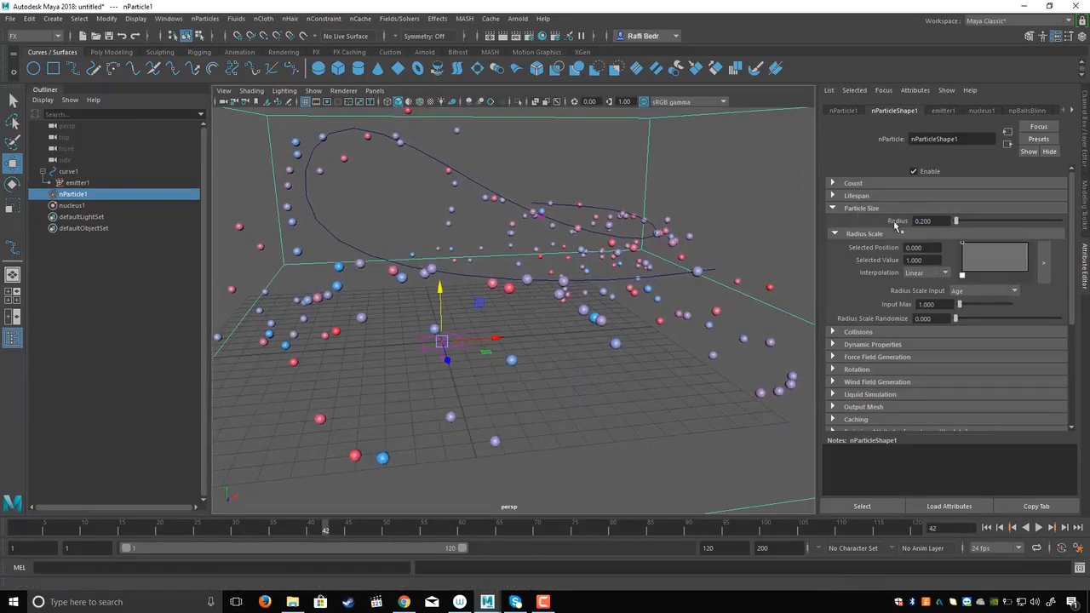
{"action": "left_click", "coordinate": [860, 209]}
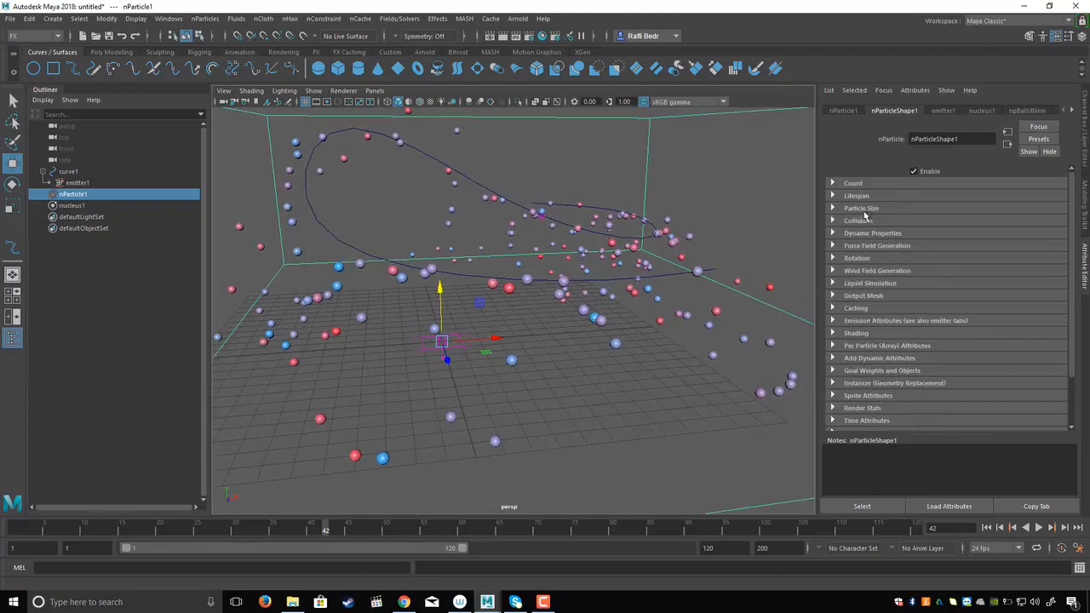
{"action": "left_click", "coordinate": [862, 208]}
{"action": "left_click_drag", "start_coordinate": [957, 224], "coordinate": [957, 228]}
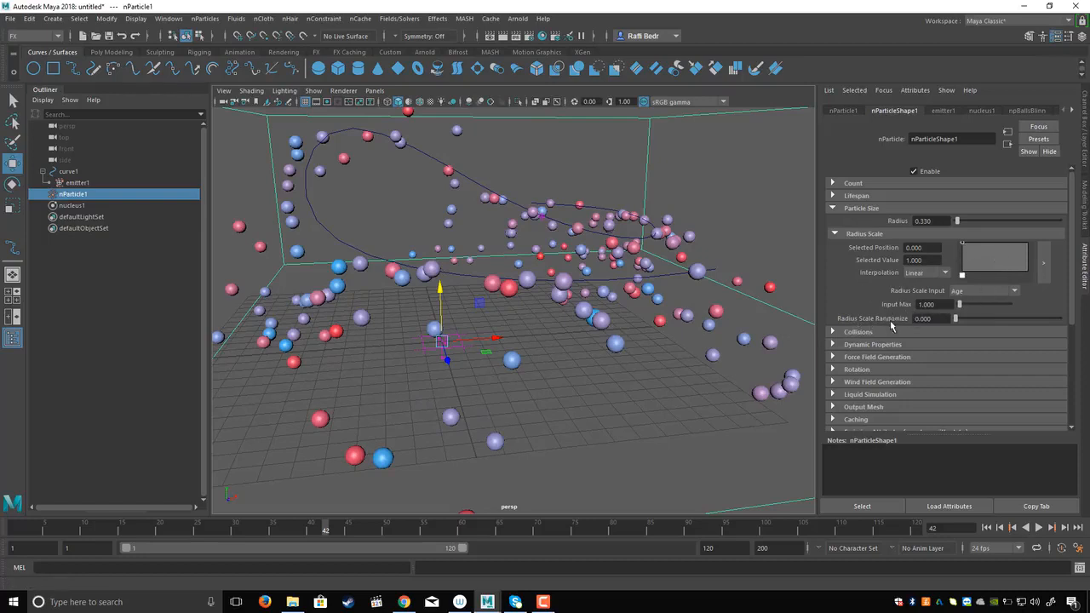
Set the Radius Scale Input to Randomized ID and Radius Scale Randomize to 0.681 for nParticleShape1
{"action": "left_click", "coordinate": [989, 291]}
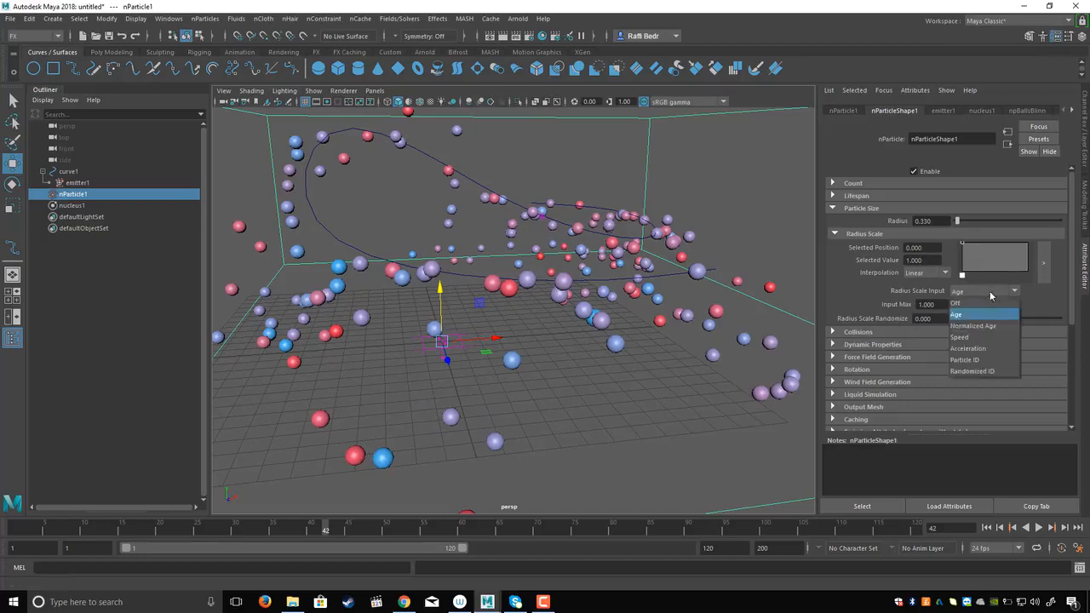
{"action": "left_click", "coordinate": [981, 372]}
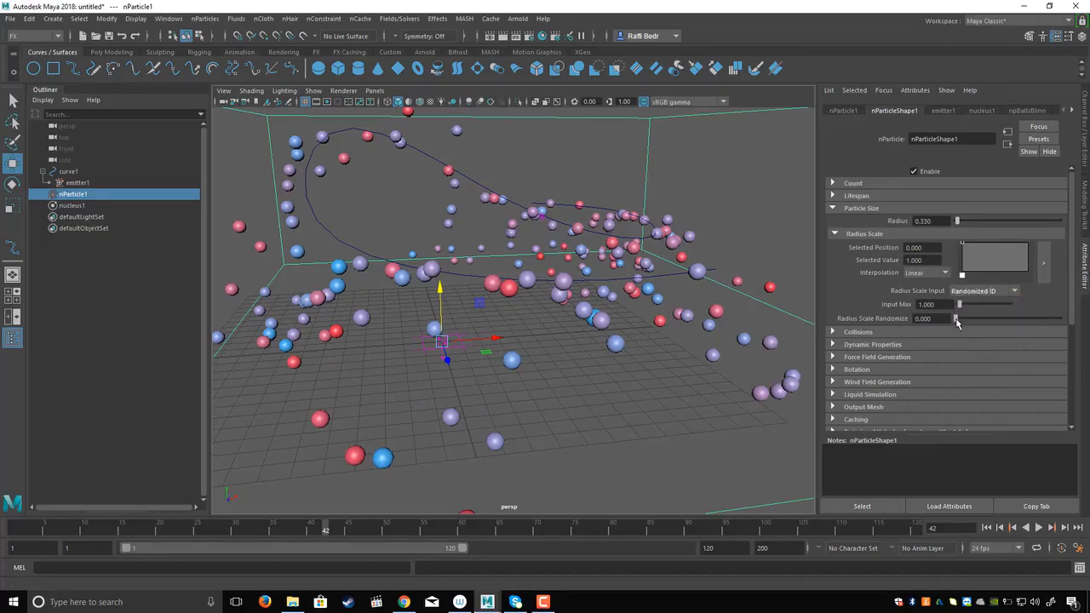
{"action": "left_click_drag", "start_coordinate": [954, 320], "coordinate": [1028, 328]}
{"action": "left_click_drag", "start_coordinate": [560, 316], "coordinate": [818, 316], "text": "alt"}
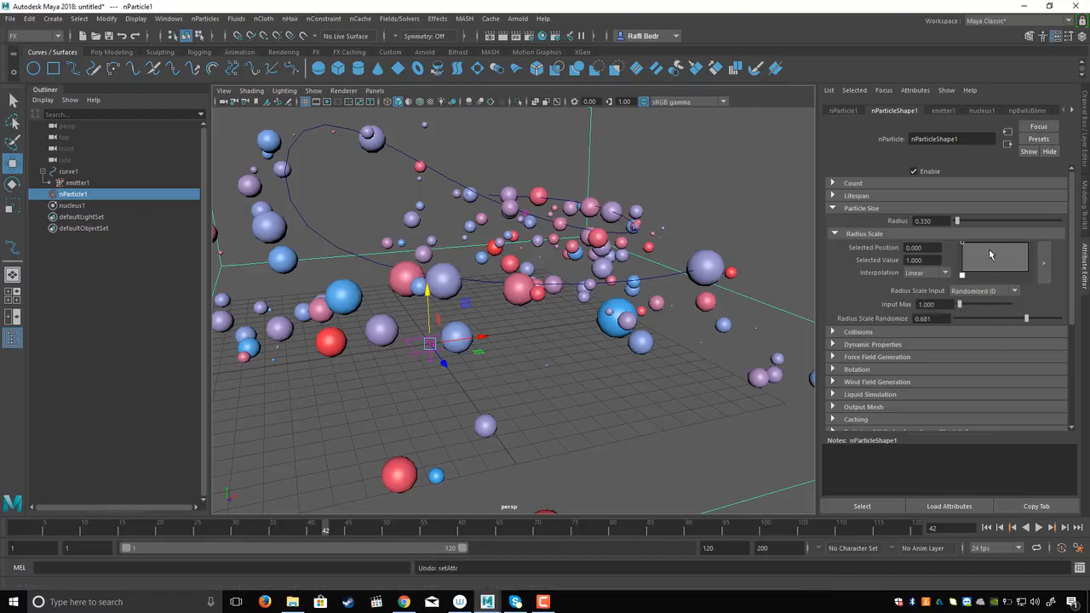
Shape the Radius Scale ramp into peaks and dips, with peaks at position 0.4, value 0.8, and about position 0.75, value 0.71
{"action": "mouse_move", "coordinate": [989, 254]}
{"action": "left_mouse_down"}
{"action": "mouse_move", "coordinate": [979, 262]}
{"action": "mouse_move", "coordinate": [987, 250]}
{"action": "mouse_move", "coordinate": [1007, 259]}
{"action": "mouse_move", "coordinate": [988, 252]}
{"action": "left_mouse_up"}
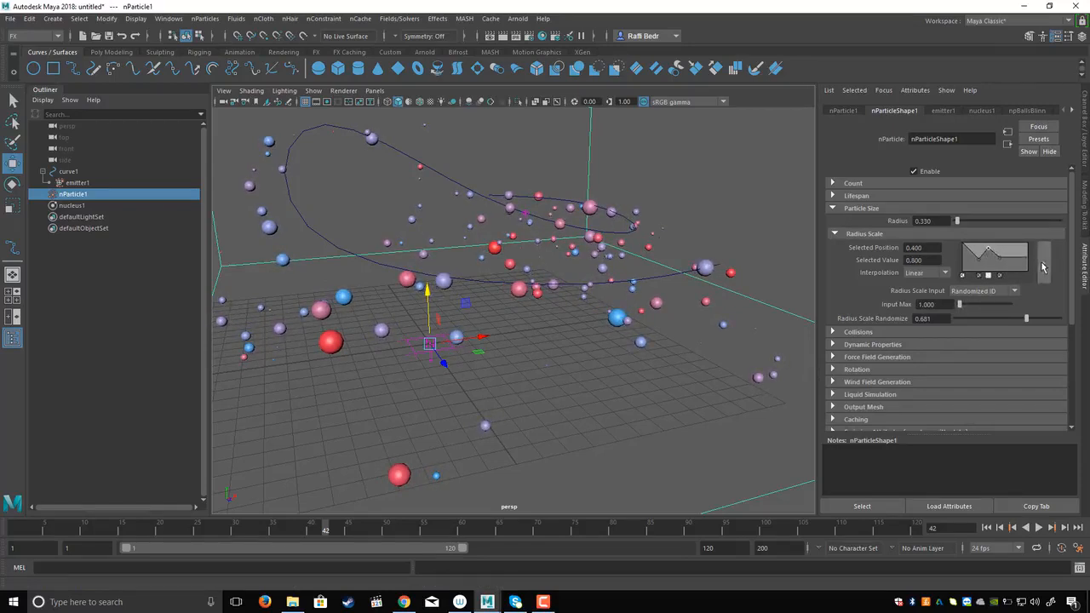
{"action": "left_click", "coordinate": [1043, 263]}
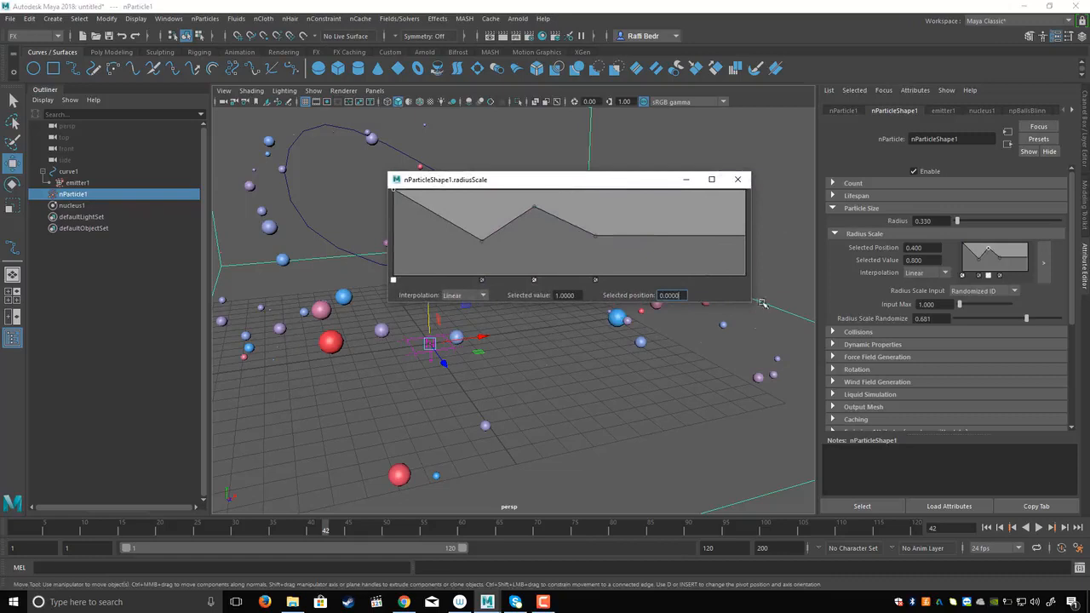
{"action": "left_click_drag", "start_coordinate": [750, 302], "coordinate": [773, 340]}
{"action": "left_click_drag", "start_coordinate": [647, 179], "coordinate": [884, 193]}
{"action": "left_click", "coordinate": [922, 287]}
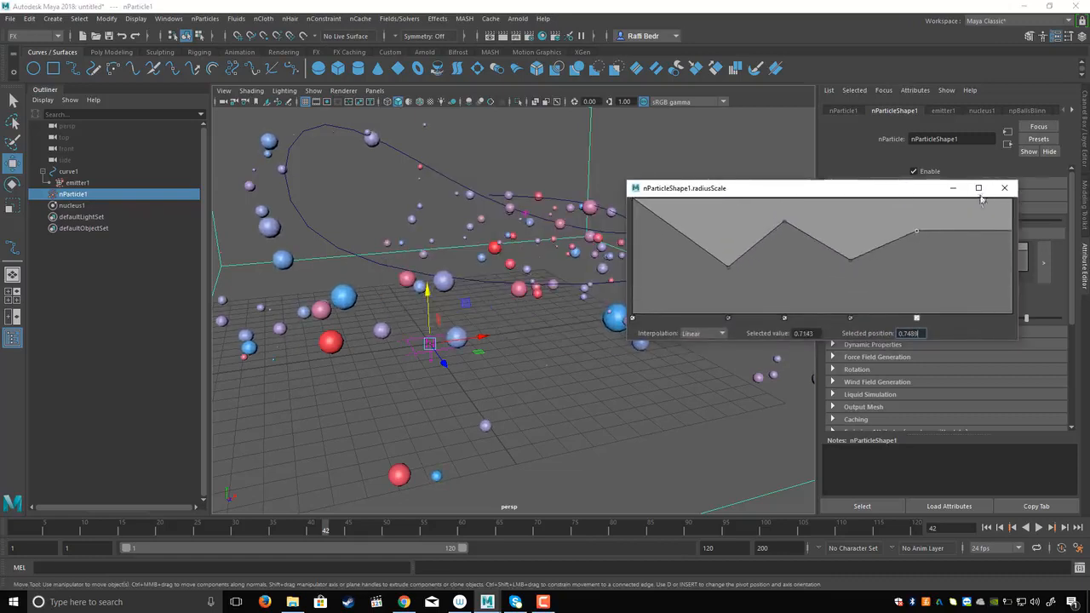
{"action": "left_click", "coordinate": [1003, 187]}
Play the simulation from the first frame twice to examine the randomized particle sizes, and bring up nucleus1's attributes
{"action": "left_click", "coordinate": [986, 527]}
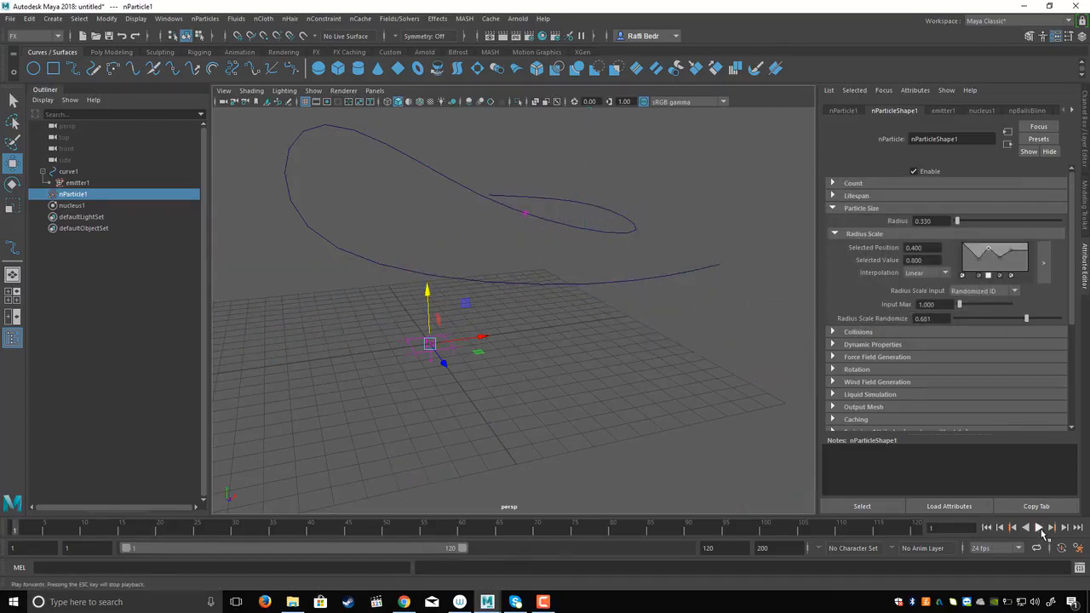
{"action": "left_click", "coordinate": [1038, 528]}
{"action": "left_click_drag", "start_coordinate": [664, 256], "coordinate": [539, 269], "text": "alt"}
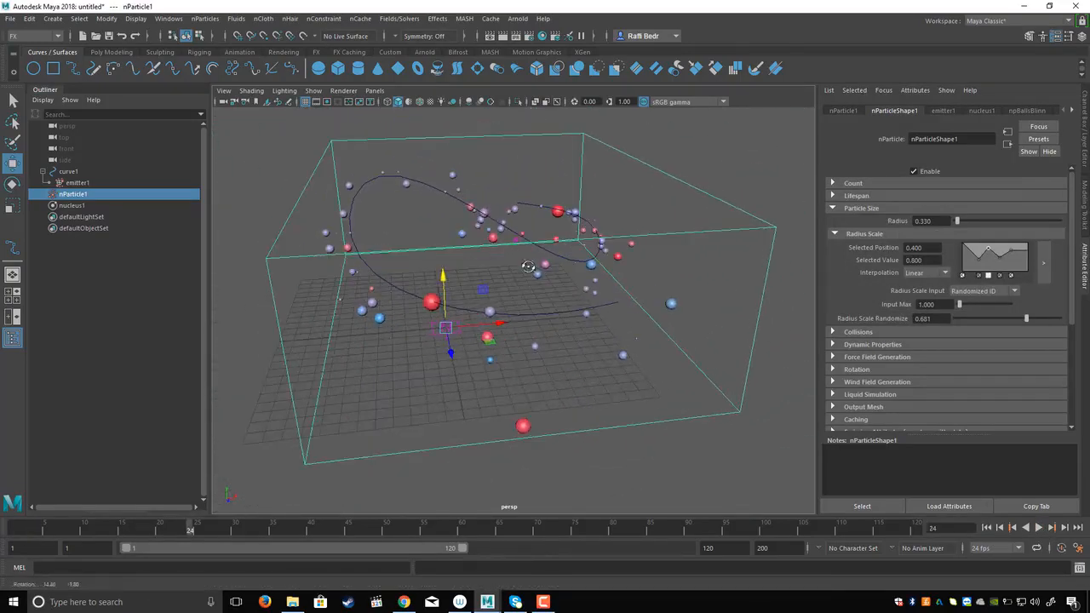
{"action": "left_click", "coordinate": [981, 111]}
{"action": "left_click", "coordinate": [985, 528]}
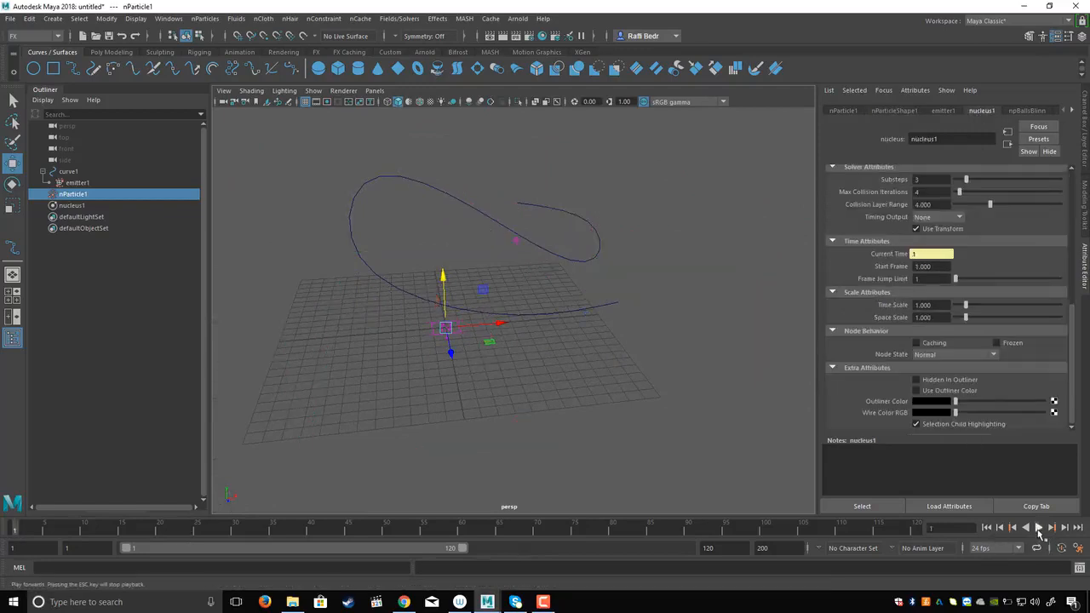
{"action": "left_click", "coordinate": [1038, 527]}
{"action": "left_click", "coordinate": [1038, 528]}
Set nucleus1's Gravity to 0
{"action": "scroll", "coordinate": [892, 276], "scroll_direction": "up", "scroll_amount": 8}
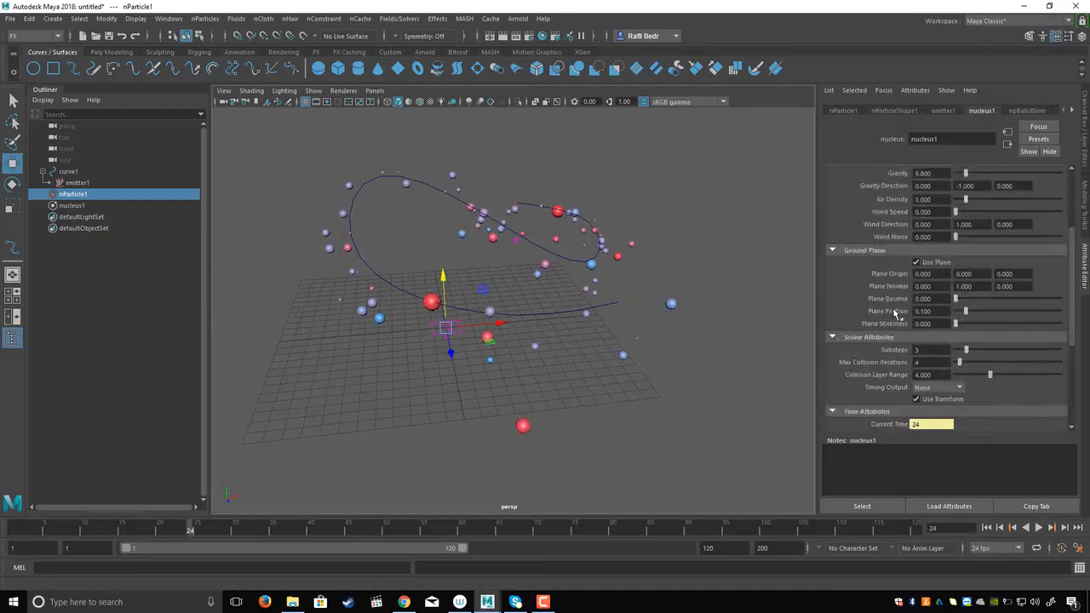
{"action": "scroll", "coordinate": [892, 277], "scroll_direction": "up", "scroll_amount": 1}
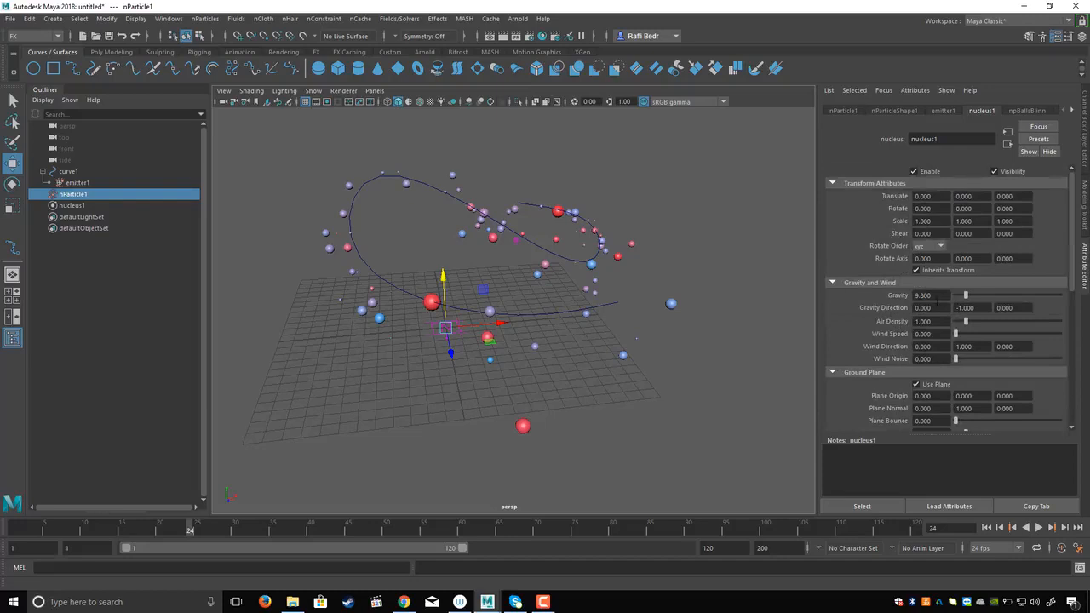
{"action": "double_click", "coordinate": [923, 295]}
{"action": "type", "text": "0"}
{"action": "key", "text": "Return"}
Set nucleus1's Wind Speed to 1 and play the simulation from the first frame before stopping it
{"action": "scroll", "coordinate": [888, 341], "scroll_direction": "down", "scroll_amount": 3}
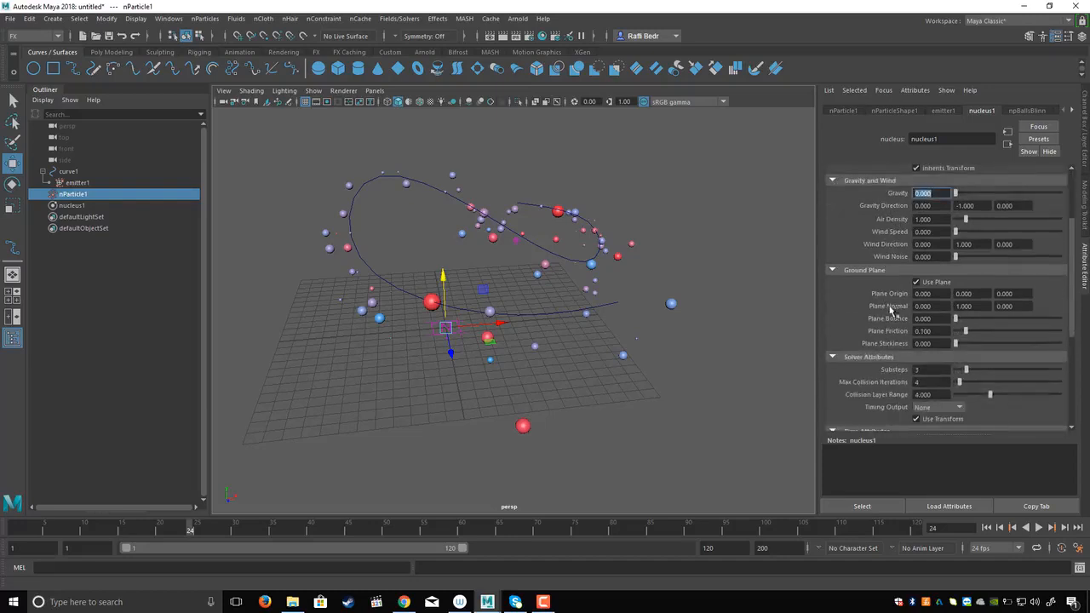
{"action": "double_click", "coordinate": [922, 232]}
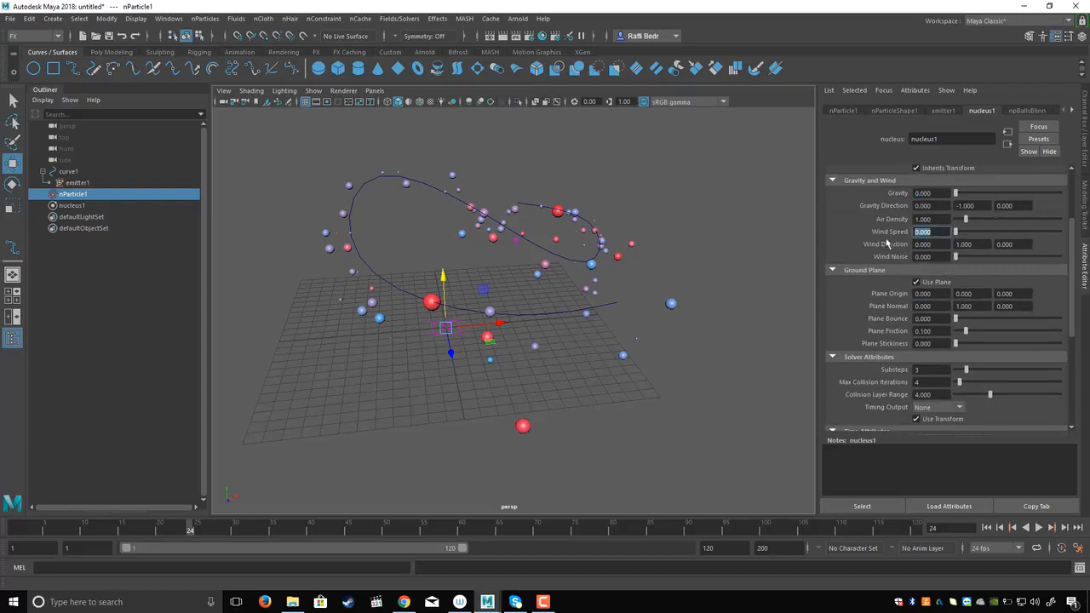
{"action": "type", "text": "1"}
{"action": "key", "text": "Return"}
{"action": "left_click", "coordinate": [986, 527]}
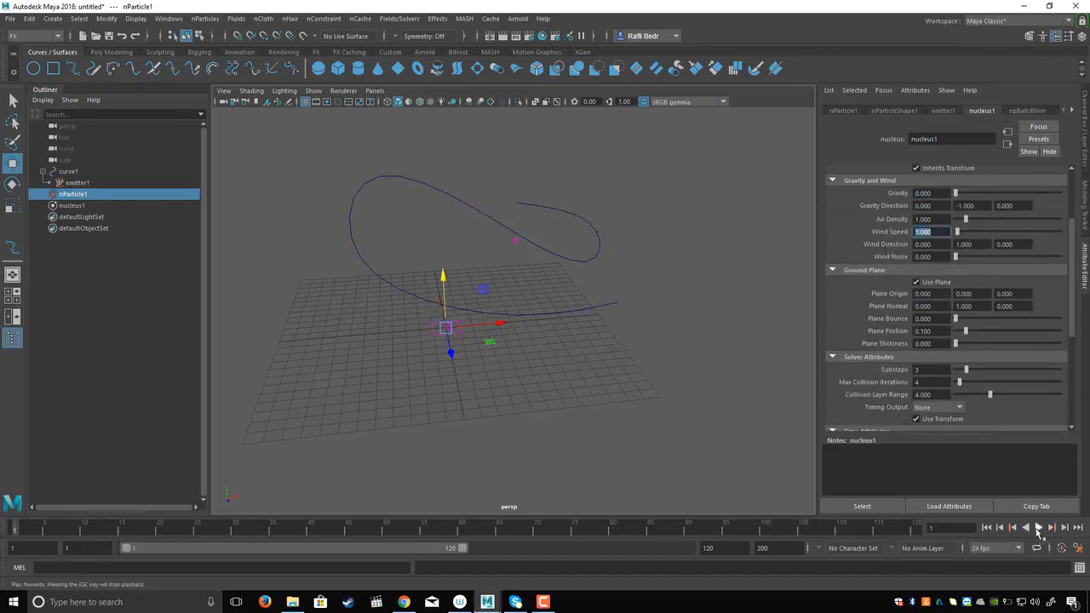
{"action": "left_click", "coordinate": [1038, 528]}
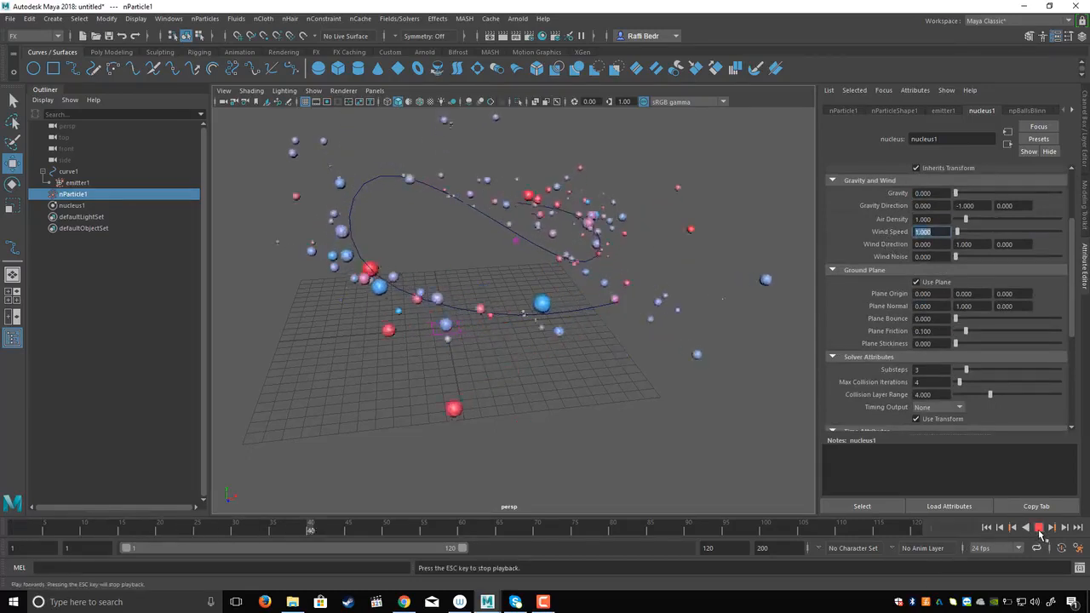
{"action": "left_click", "coordinate": [1039, 533]}
Set nucleus1's Air Density to 5, play the simulation from the first frame, and return to the start
{"action": "left_click_drag", "start_coordinate": [933, 219], "coordinate": [895, 223]}
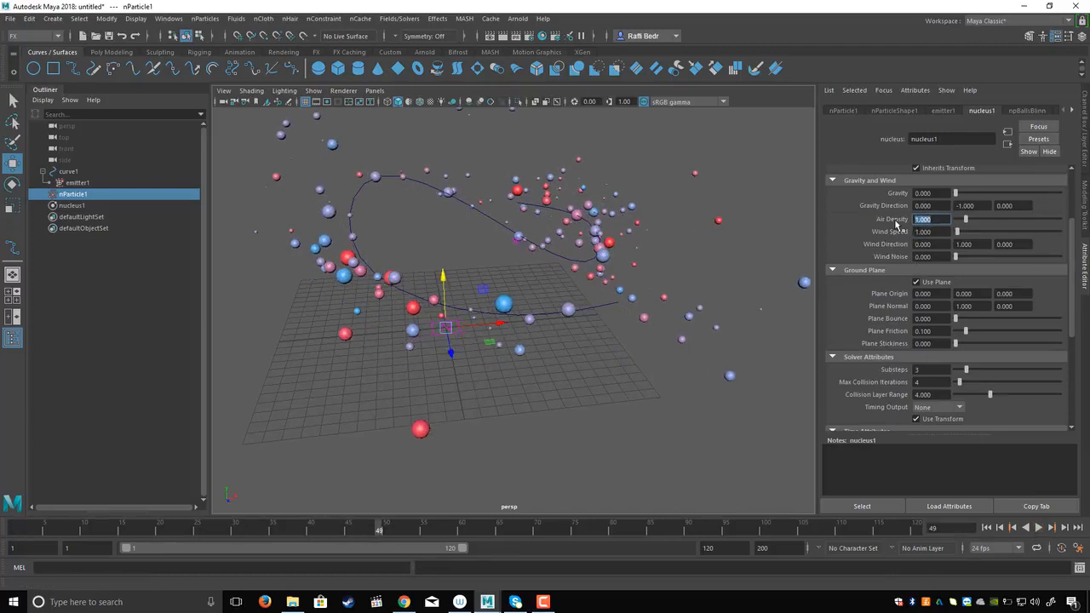
{"action": "type", "text": "5"}
{"action": "key", "text": "Return"}
{"action": "left_click", "coordinate": [987, 527]}
{"action": "left_click", "coordinate": [1040, 530]}
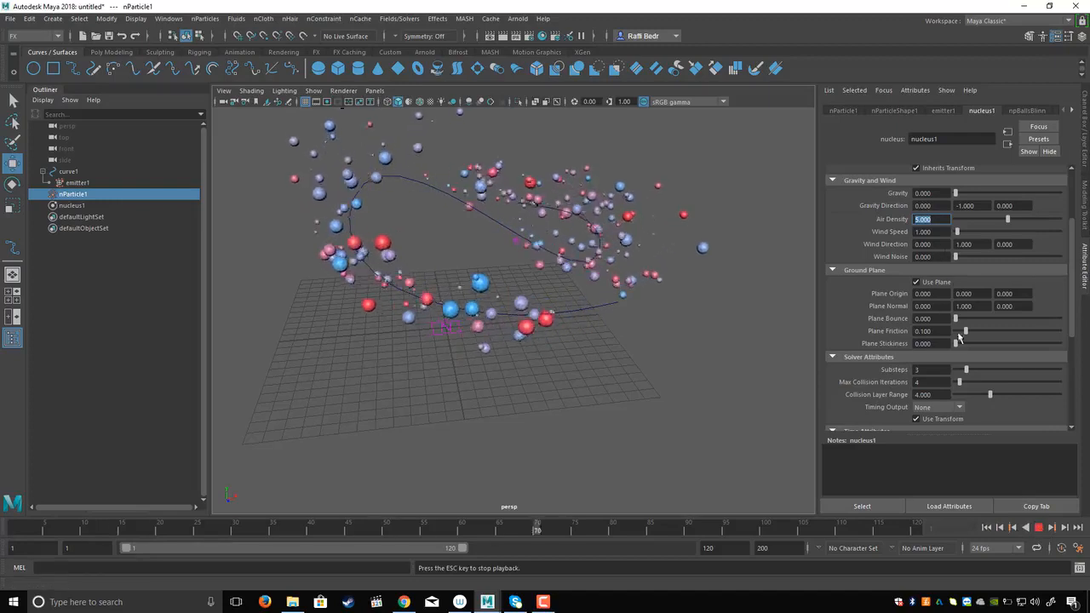
{"action": "left_click", "coordinate": [1038, 529]}
{"action": "left_click", "coordinate": [987, 527]}
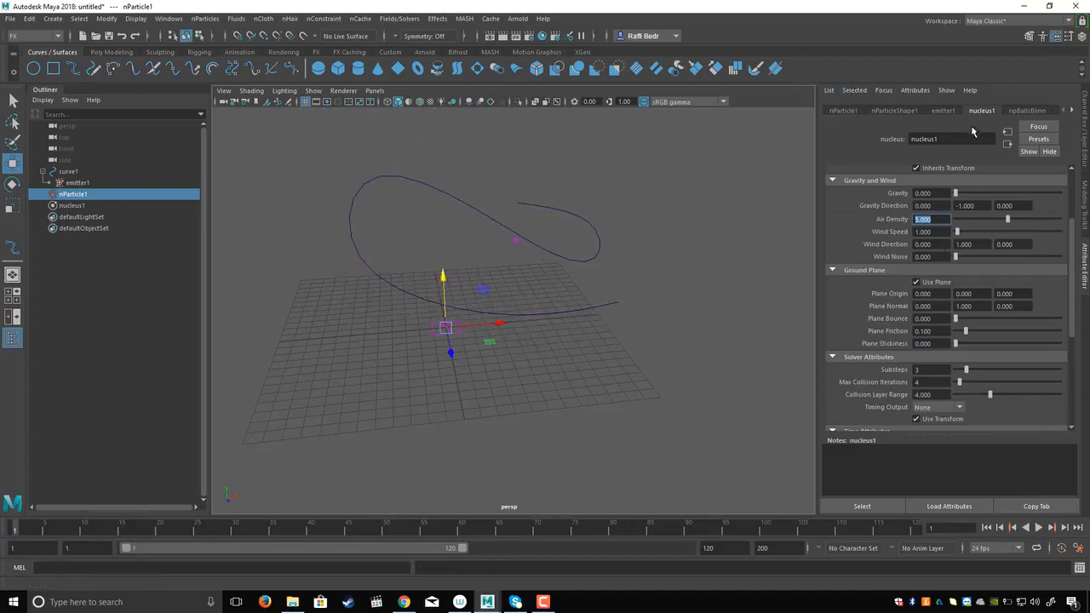
Set emitter1's emission Rate to 200 particles per second and play the simulation before stopping it
{"action": "left_click", "coordinate": [943, 112]}
{"action": "scroll", "coordinate": [893, 307], "scroll_direction": "down", "scroll_amount": 2}
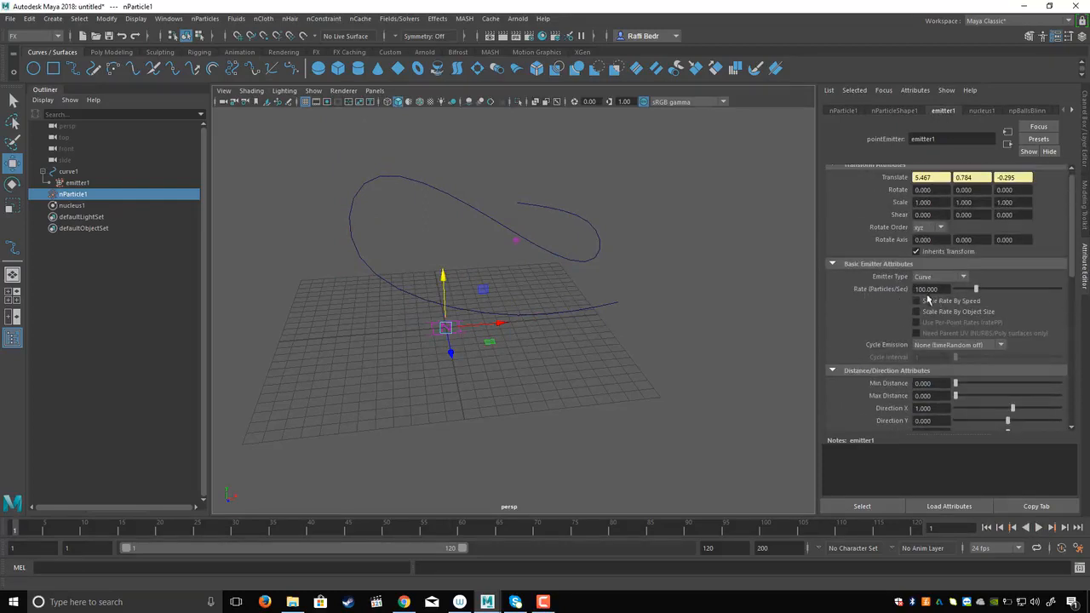
{"action": "left_click_drag", "start_coordinate": [938, 289], "coordinate": [884, 299]}
{"action": "type", "text": "200"}
{"action": "key", "text": "Return"}
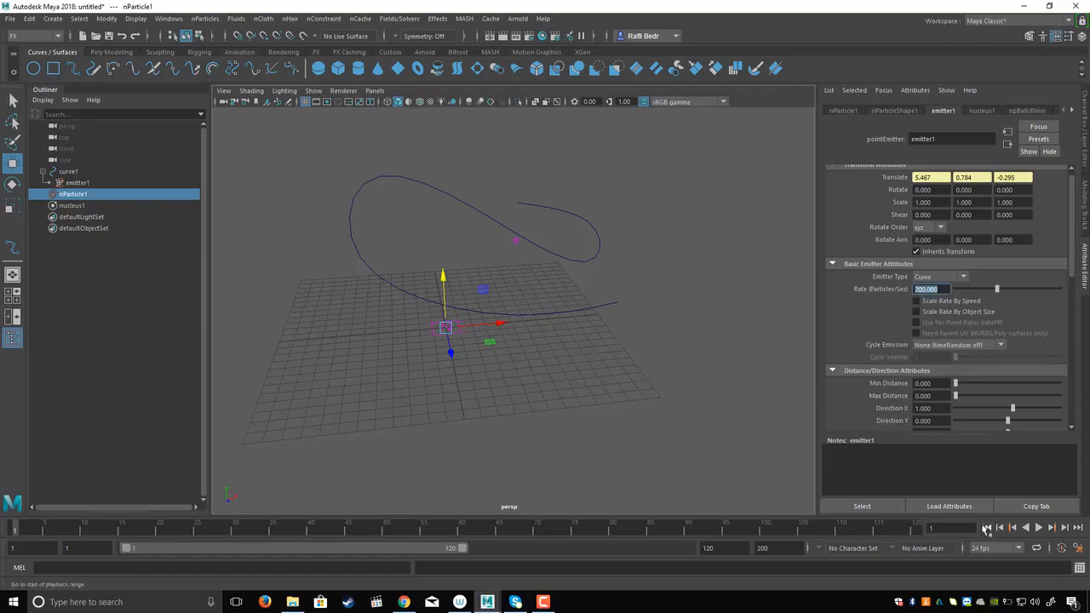
{"action": "left_click", "coordinate": [1038, 528]}
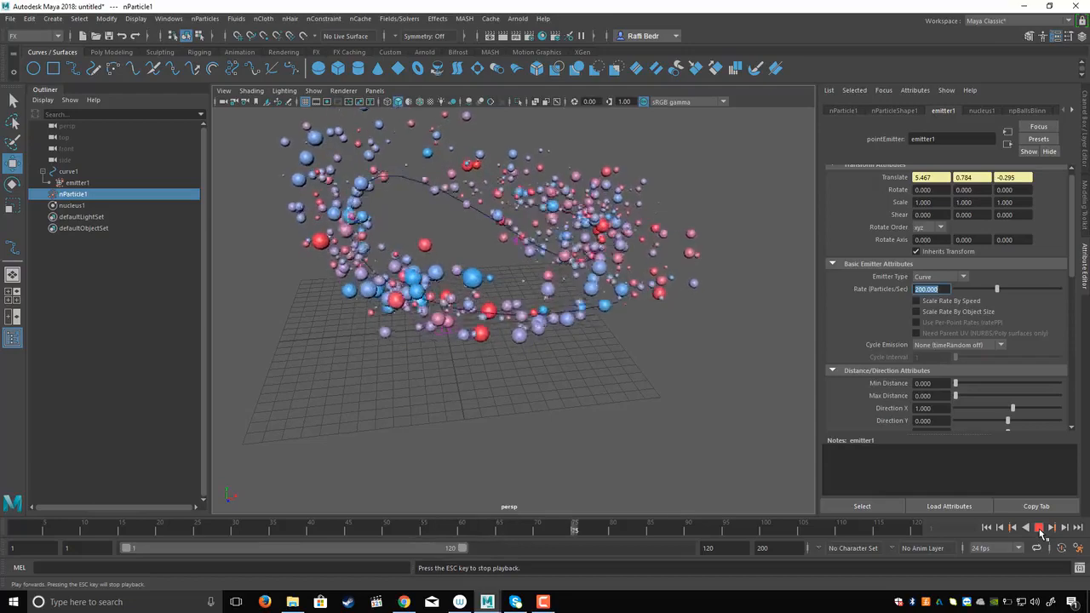
{"action": "key", "text": "Escape"}
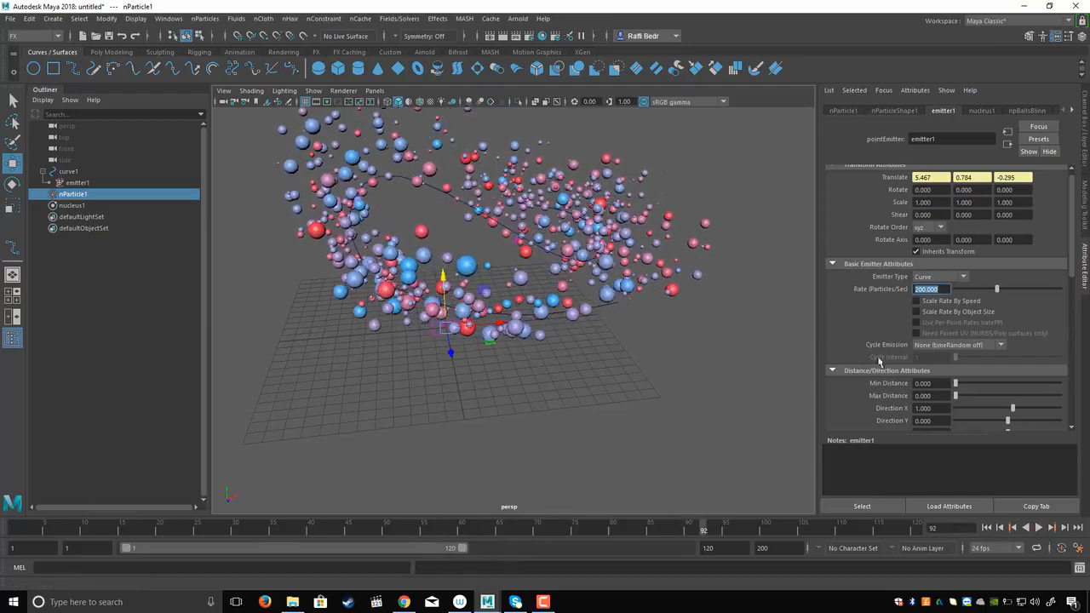
{"action": "scroll", "coordinate": [881, 334], "scroll_direction": "down", "scroll_amount": 1}
{"action": "scroll", "coordinate": [880, 333], "scroll_direction": "up", "scroll_amount": 1}
Start a new expression for nParticleShape1's Radius Scale Randomize attribute in the Expression Editor
{"action": "left_click", "coordinate": [894, 110]}
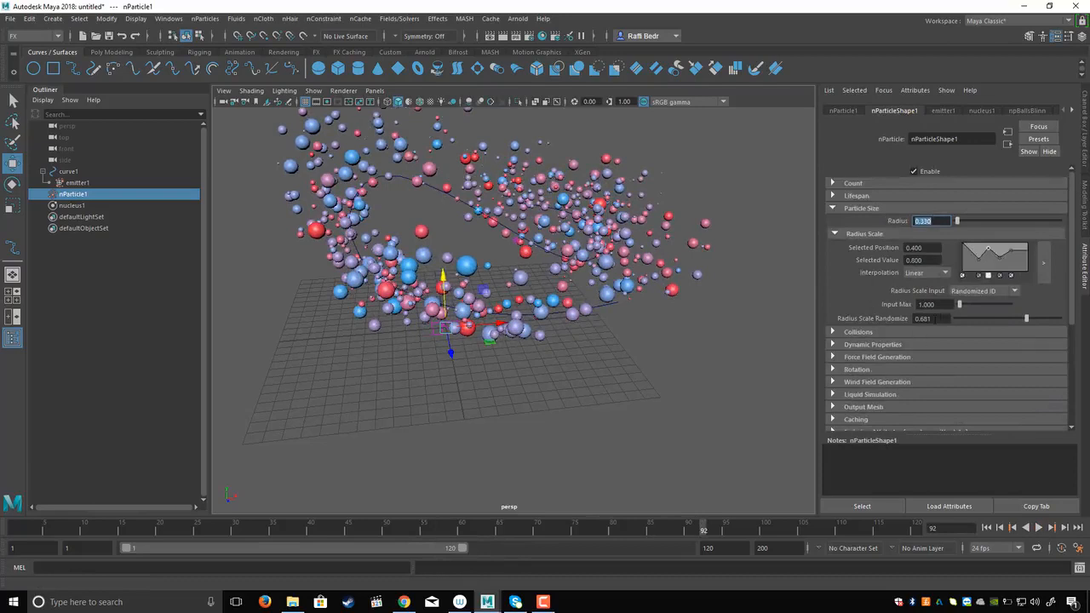
{"action": "right_click", "coordinate": [933, 319]}
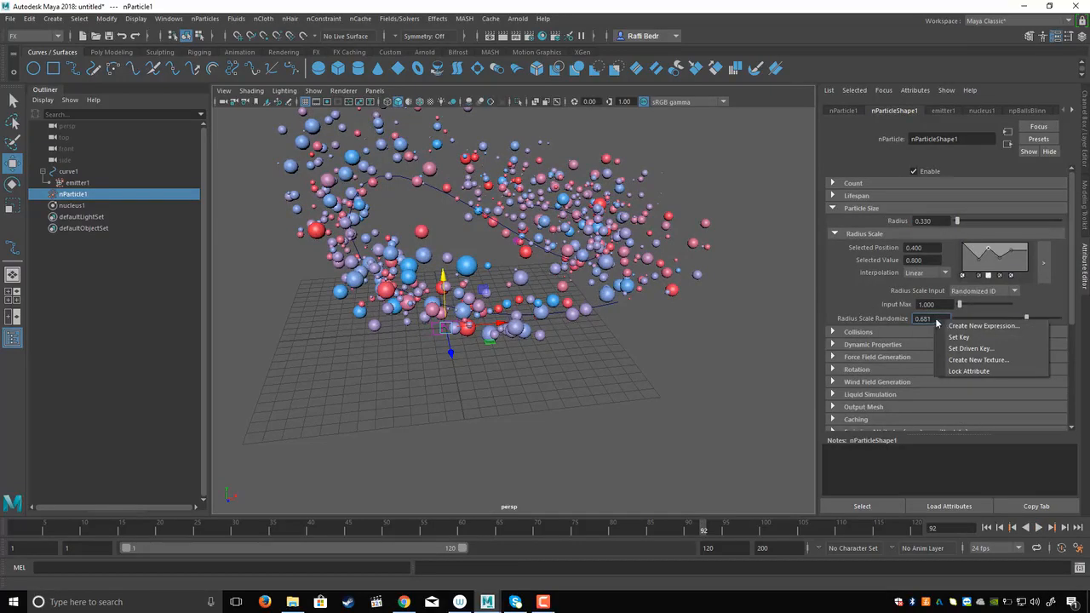
{"action": "left_click", "coordinate": [983, 328]}
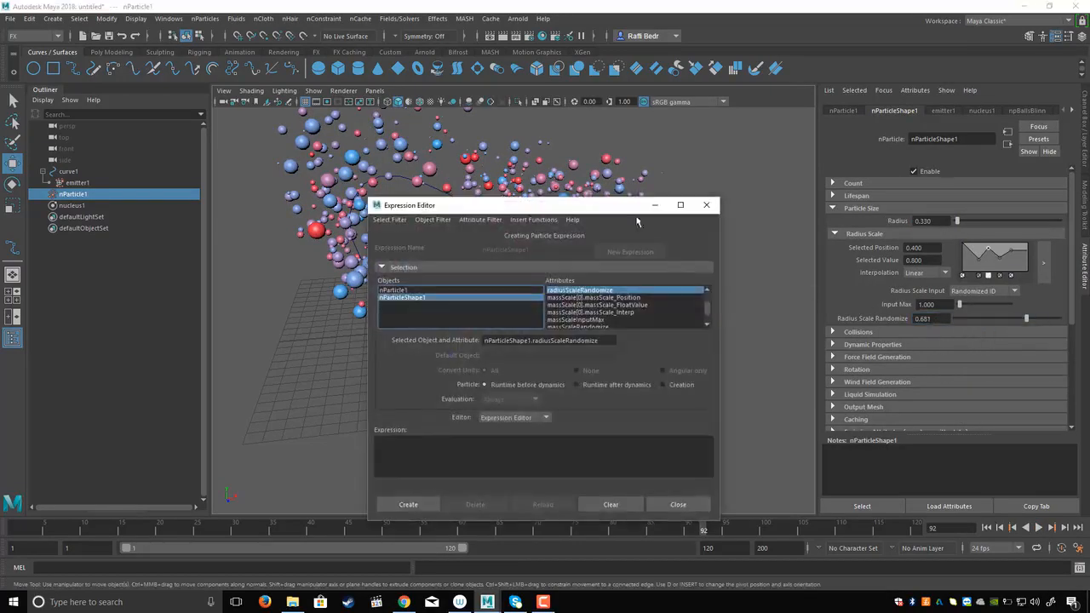
{"action": "left_click_drag", "start_coordinate": [507, 207], "coordinate": [655, 149]}
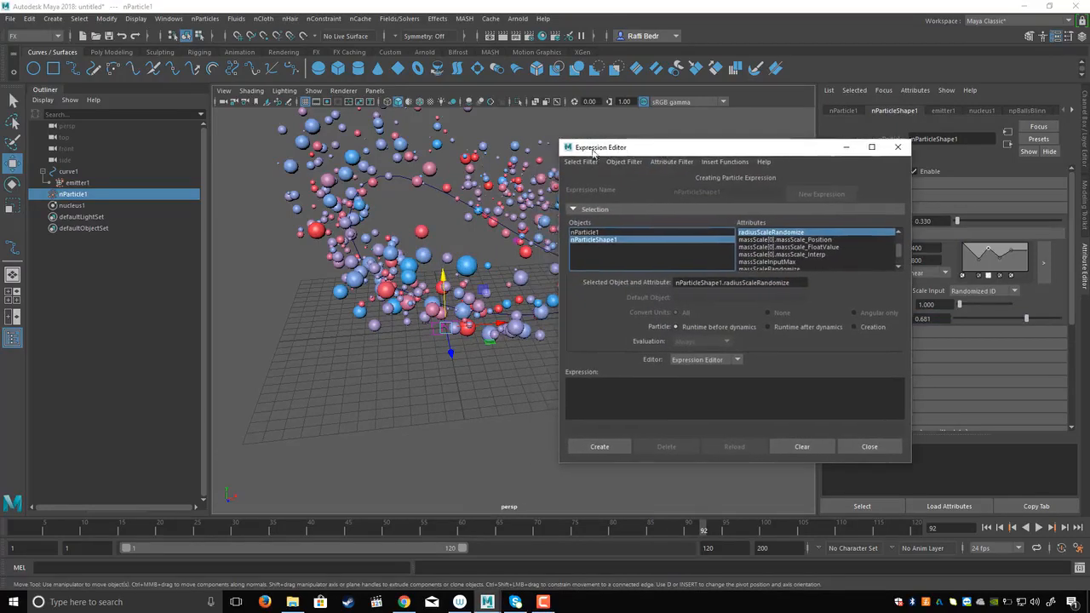
{"action": "left_click", "coordinate": [169, 19]}
{"action": "mouse_move", "coordinate": [192, 113]}
{"action": "mouse_move", "coordinate": [189, 85]}
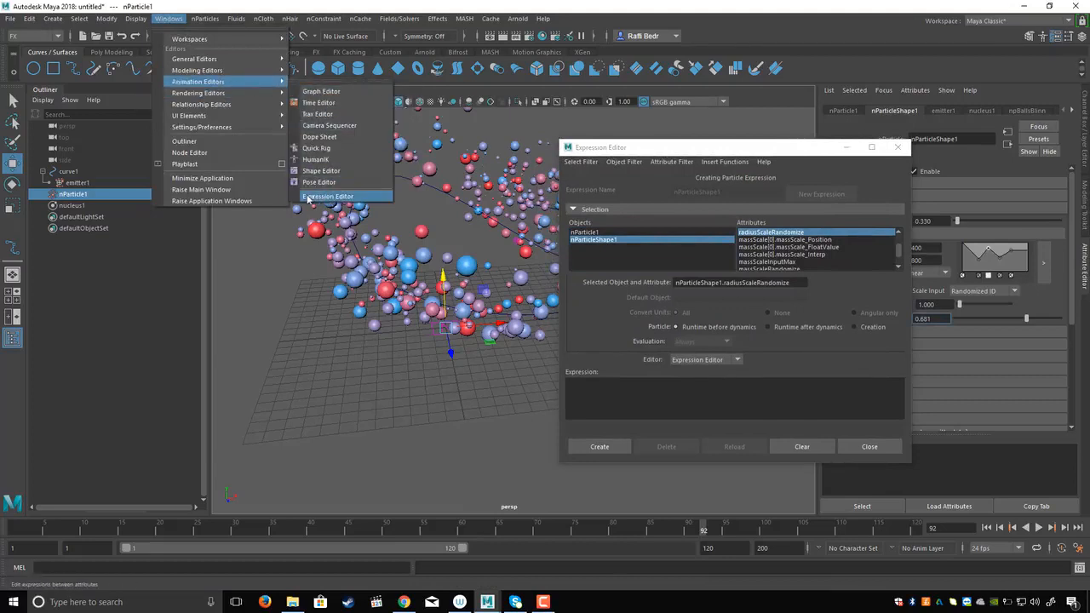
{"action": "left_click", "coordinate": [336, 197]}
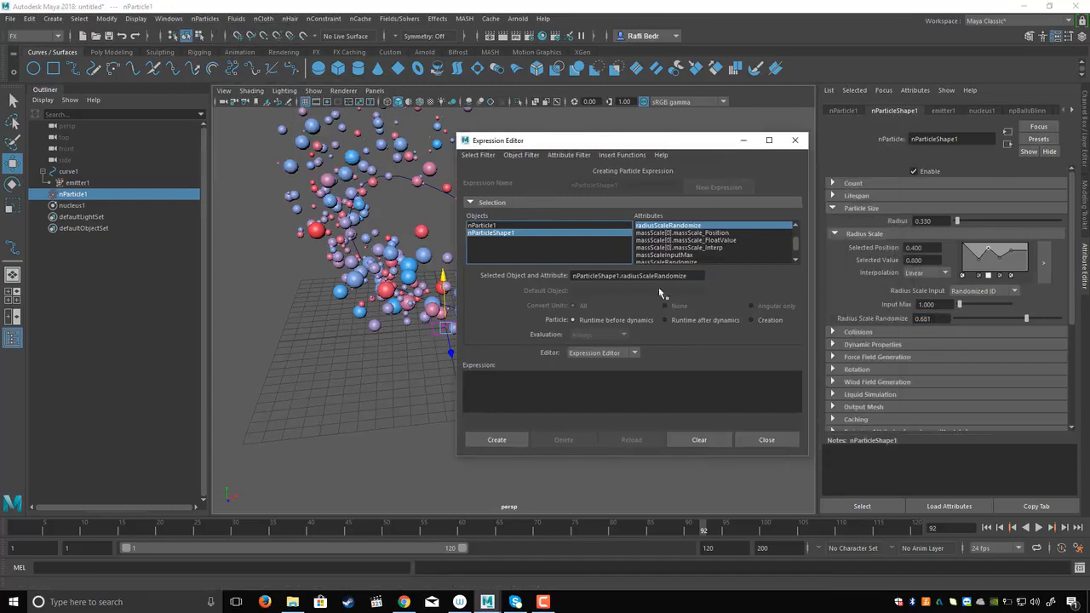
Create the runtime-before-dynamics particle expression nParticleShape1.radiusScaleRandomize=sin(time);
{"action": "triple_click", "coordinate": [693, 276]}
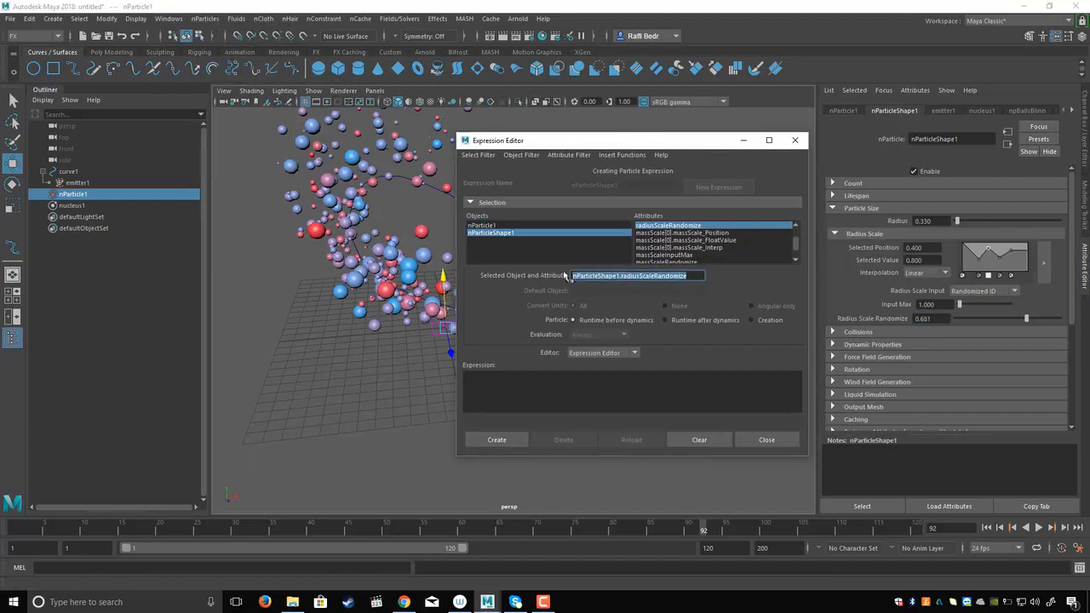
{"action": "key", "text": "ctrl+c"}
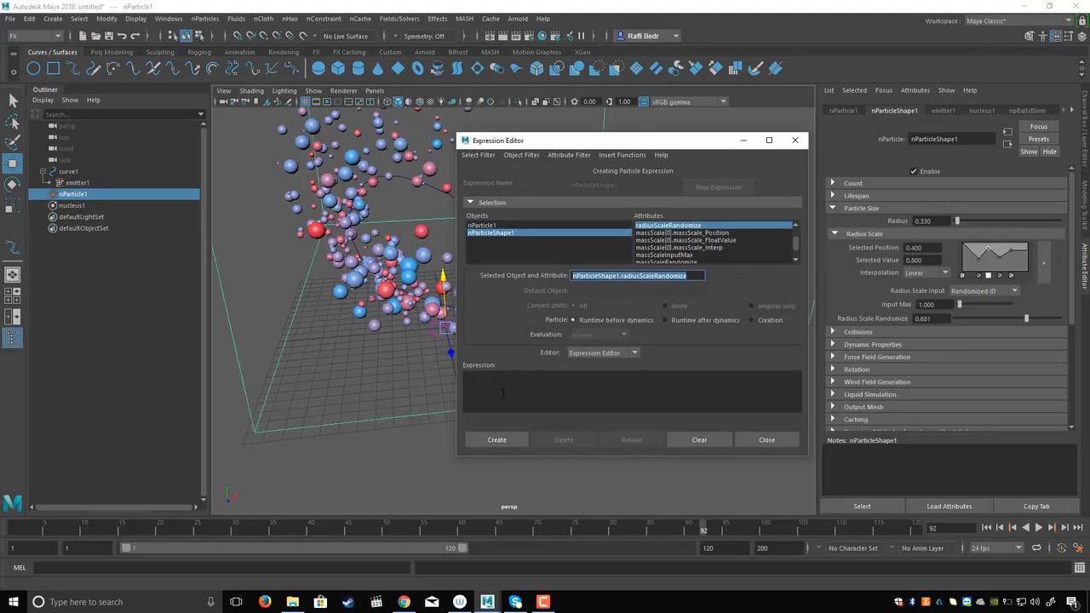
{"action": "left_click", "coordinate": [504, 393]}
{"action": "key", "text": "ctrl+v"}
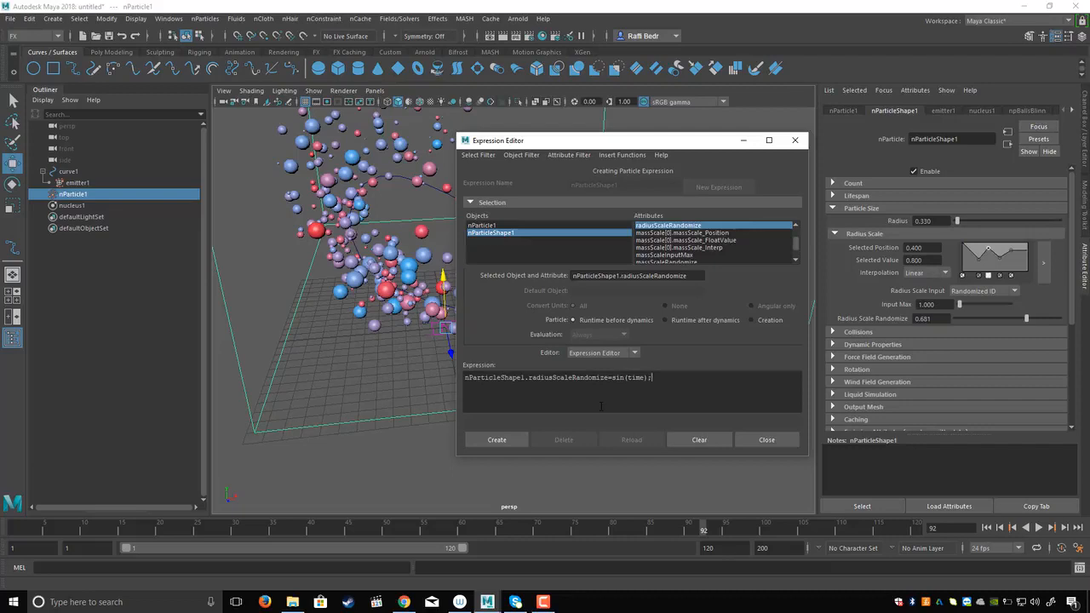
{"action": "left_click", "coordinate": [498, 440]}
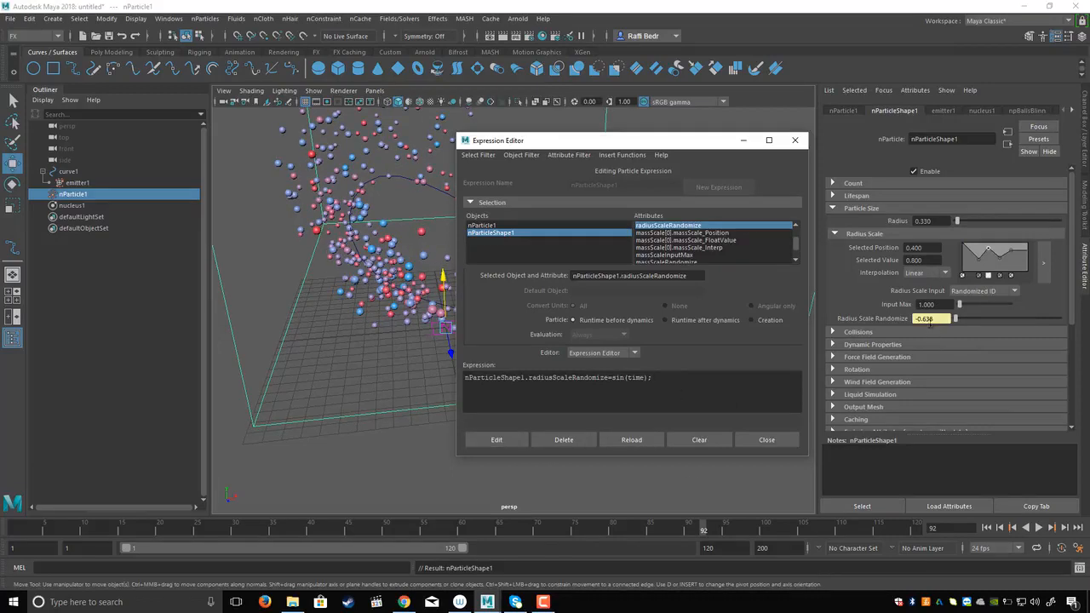
Minimize the Expression Editor, play the particle simulation from the first frame, and stop it after inspecting the changing sphere sizes
{"action": "left_click", "coordinate": [743, 141]}
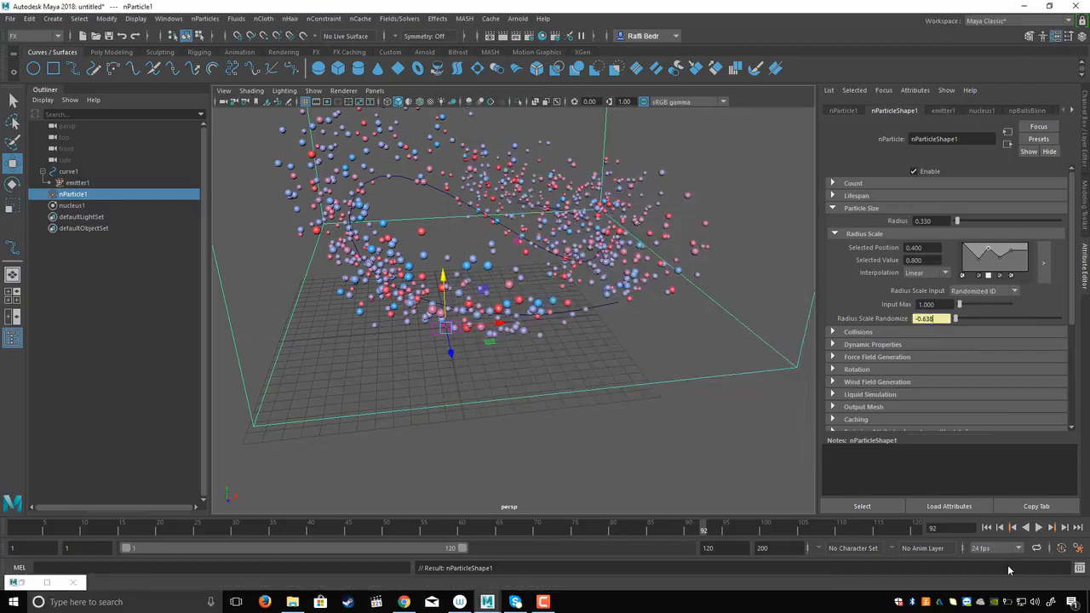
{"action": "left_click", "coordinate": [986, 528]}
{"action": "left_click", "coordinate": [1038, 527]}
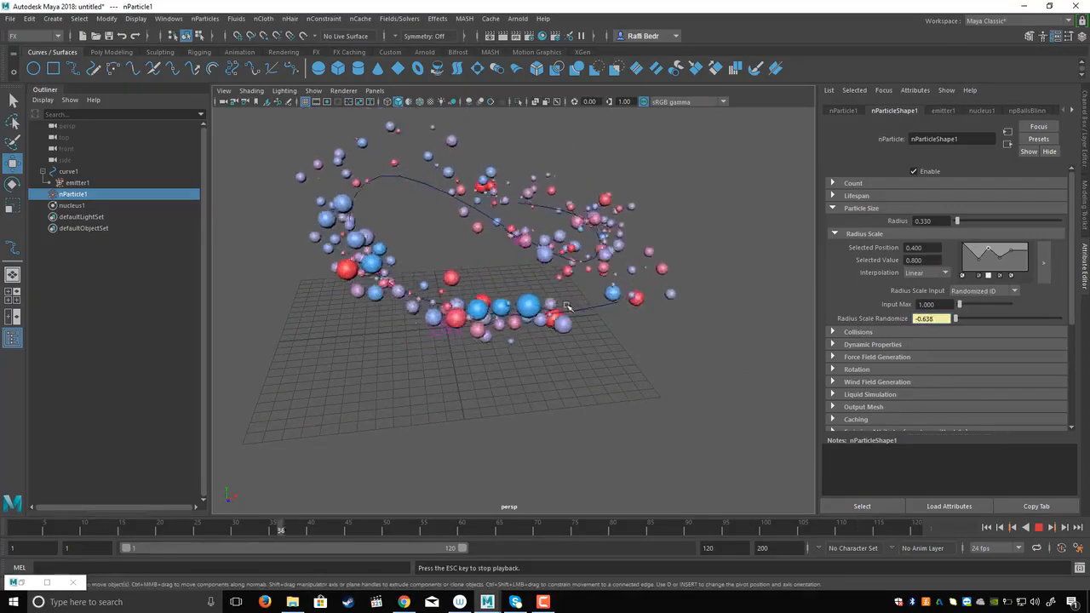
{"action": "middle_click_drag", "start_coordinate": [665, 340], "coordinate": [742, 359], "text": "alt"}
{"action": "scroll", "coordinate": [743, 359], "scroll_direction": "up", "scroll_amount": 4}
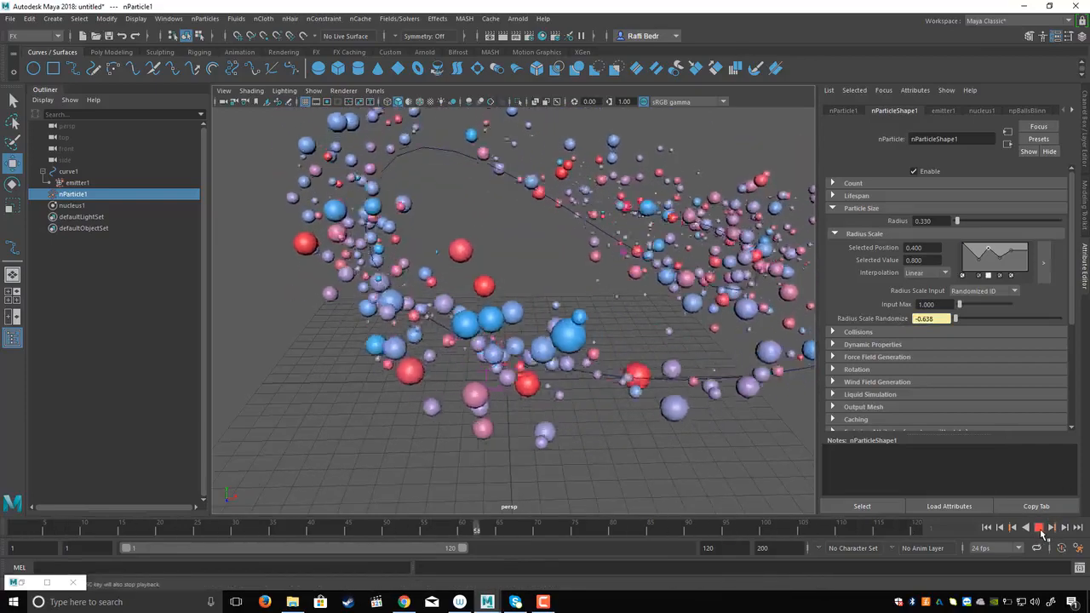
{"action": "left_click", "coordinate": [1039, 528]}
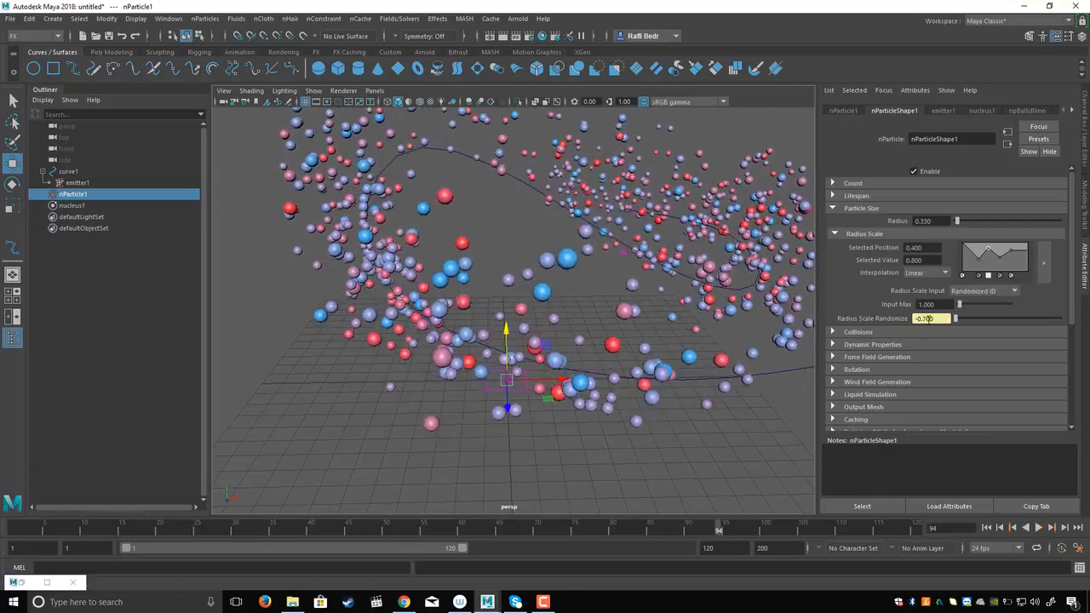
Edit the Radius Scale Randomize expression to nParticleShape1.radiusScaleRandomize=sin(time*5); and minimize the Expression Editor
{"action": "right_click", "coordinate": [921, 318]}
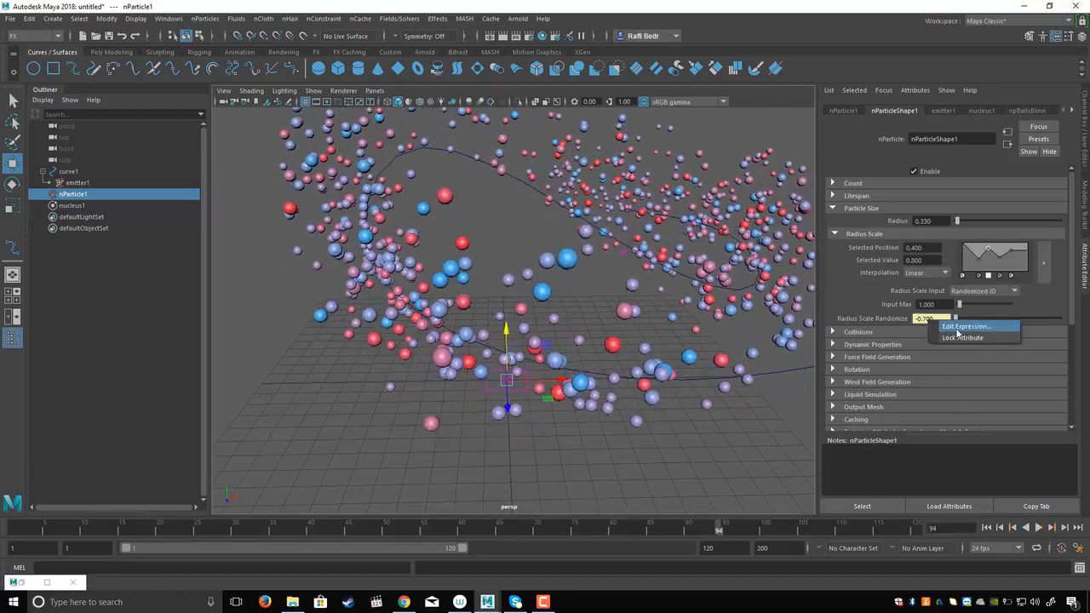
{"action": "left_click", "coordinate": [963, 327]}
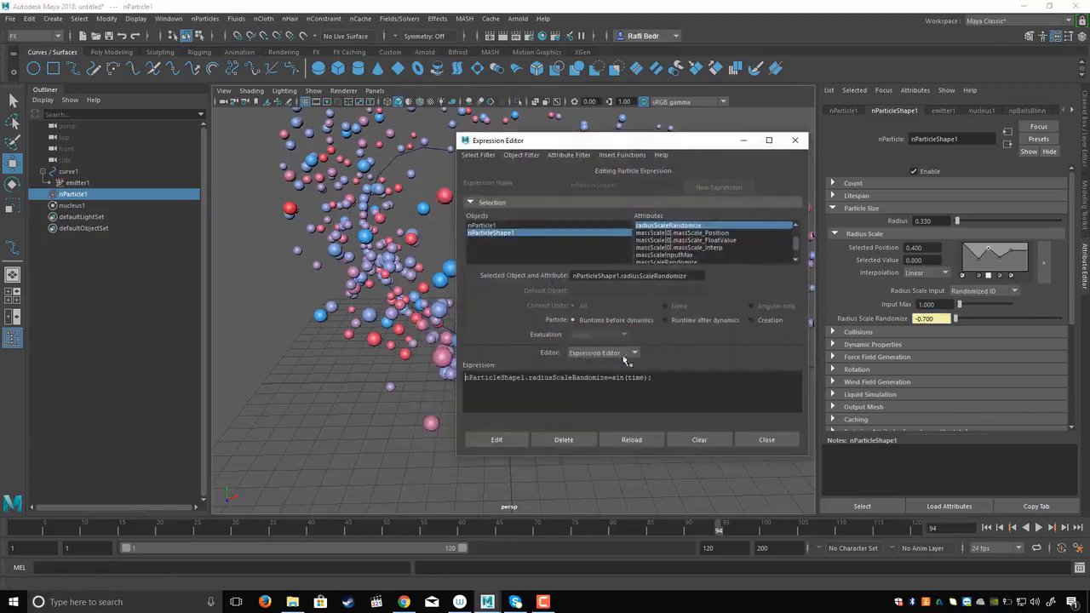
{"action": "left_click_drag", "start_coordinate": [732, 158], "coordinate": [853, 180]}
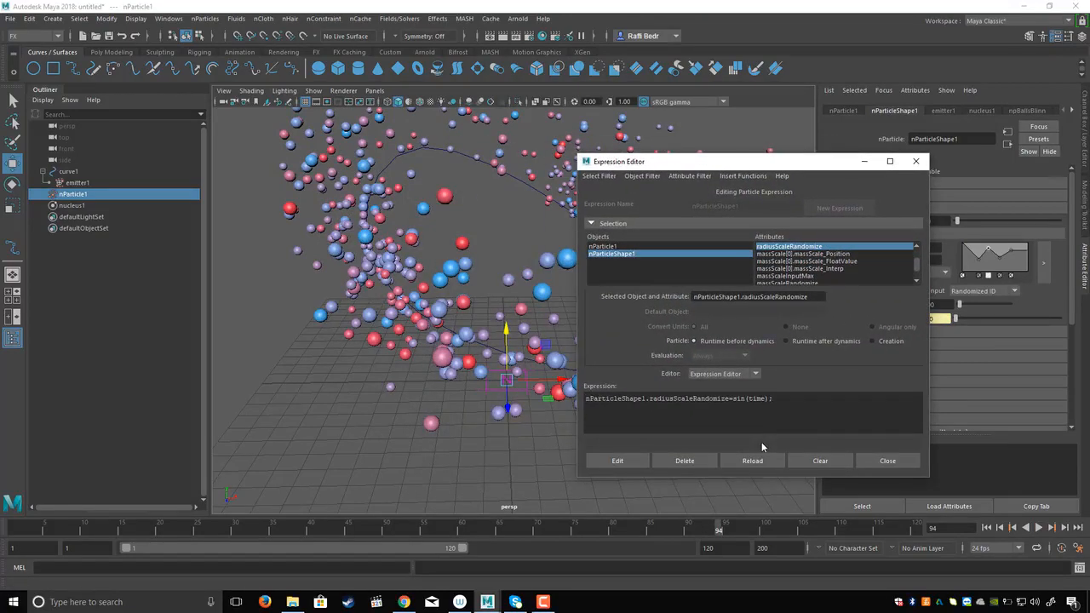
{"action": "type", "text": "*5"}
{"action": "left_click", "coordinate": [621, 461]}
{"action": "left_click", "coordinate": [863, 162]}
Play the simulation from the first frame, scrub back along the timeline, and replay it before stopping
{"action": "left_click", "coordinate": [985, 527]}
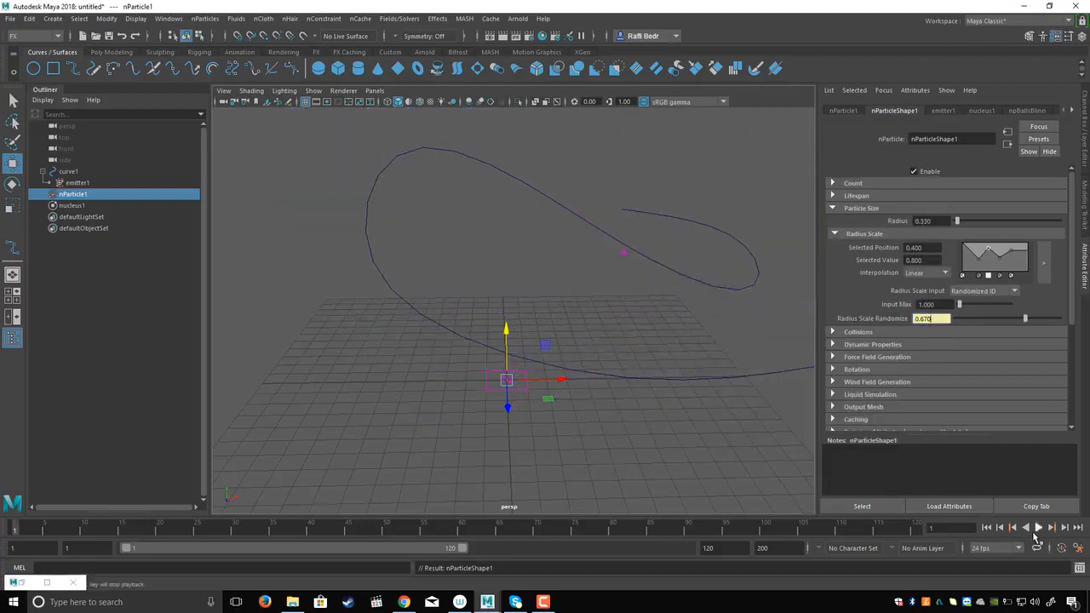
{"action": "left_click", "coordinate": [1038, 527]}
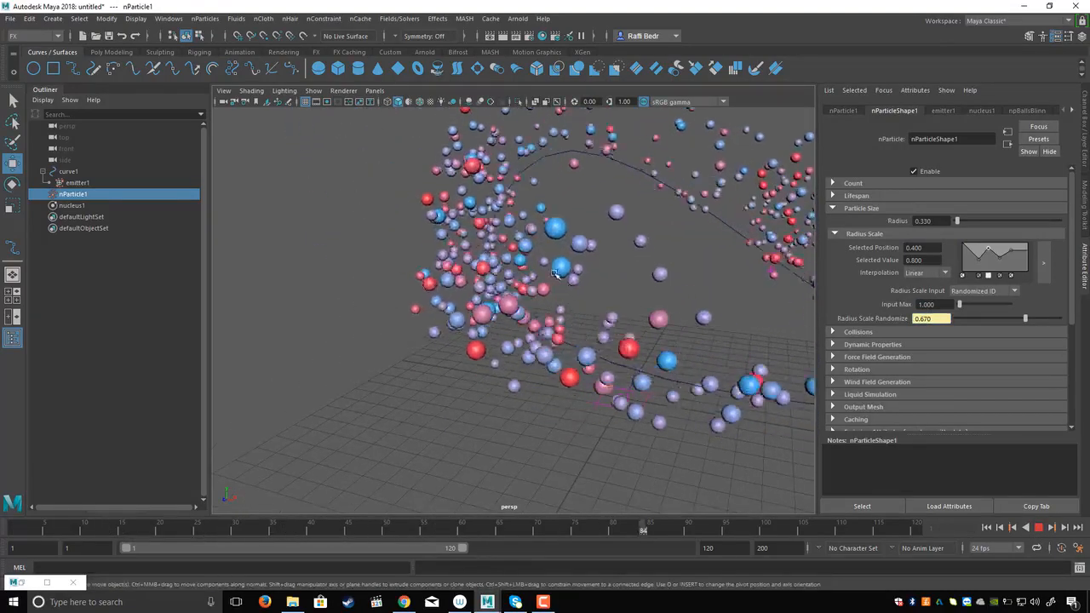
{"action": "left_click", "coordinate": [1037, 529]}
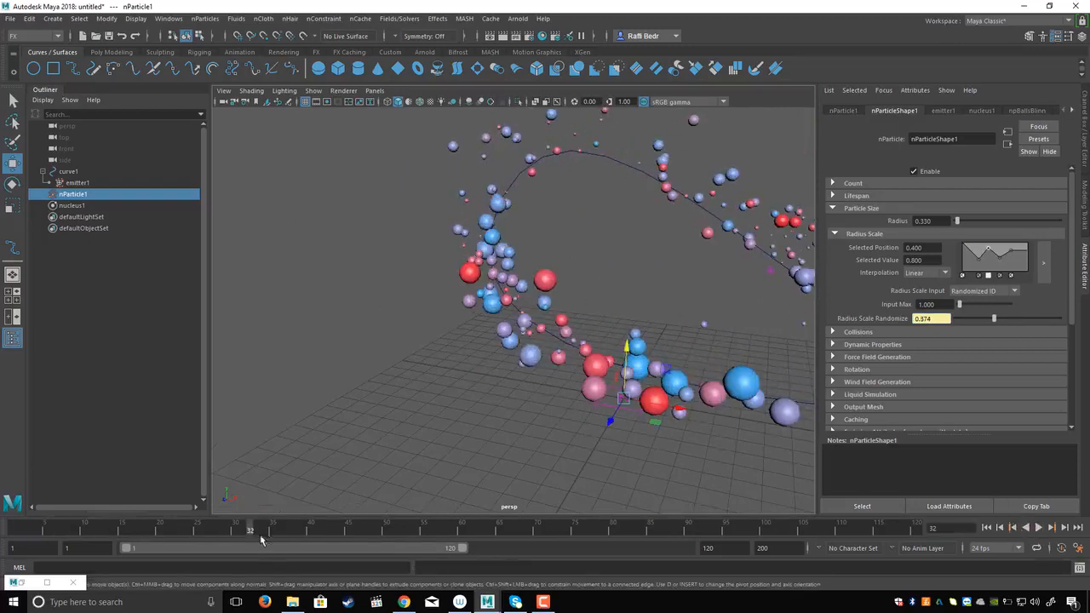
{"action": "left_click_drag", "start_coordinate": [247, 532], "coordinate": [174, 531]}
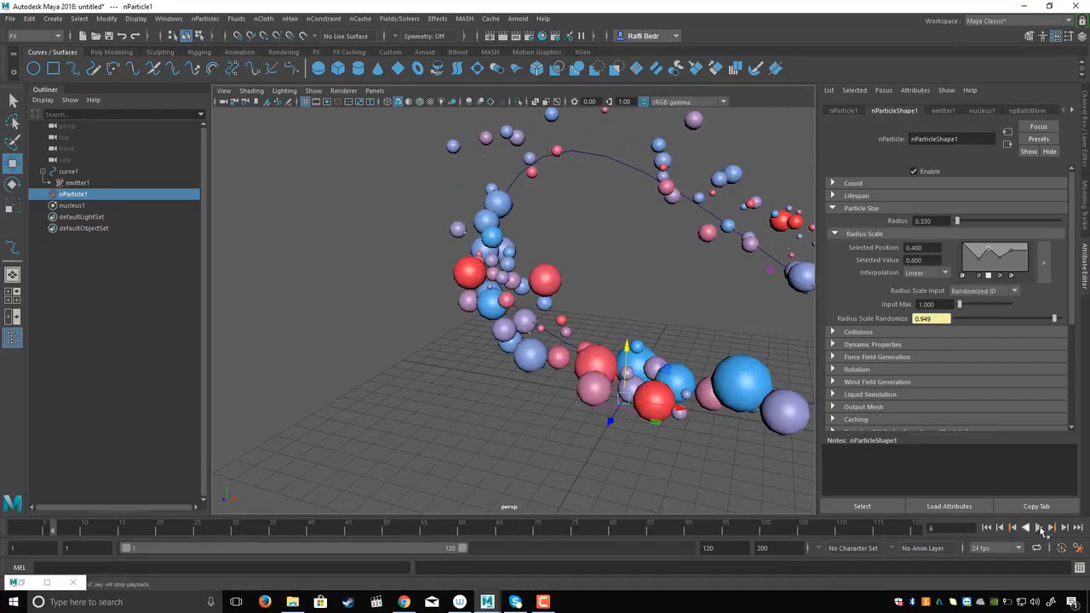
{"action": "left_click", "coordinate": [1042, 529]}
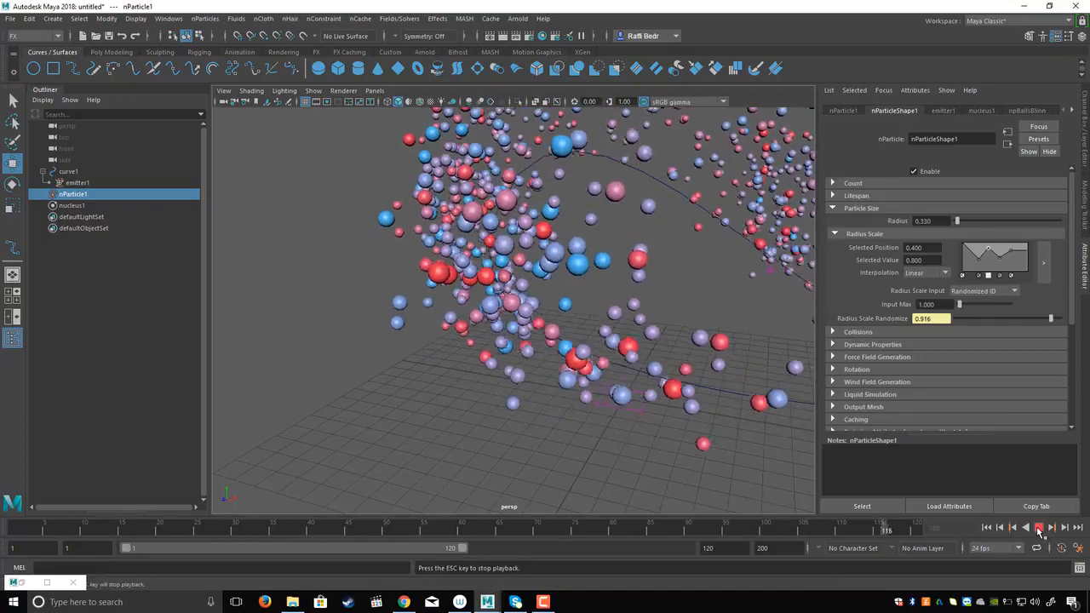
{"action": "left_click", "coordinate": [1039, 528]}
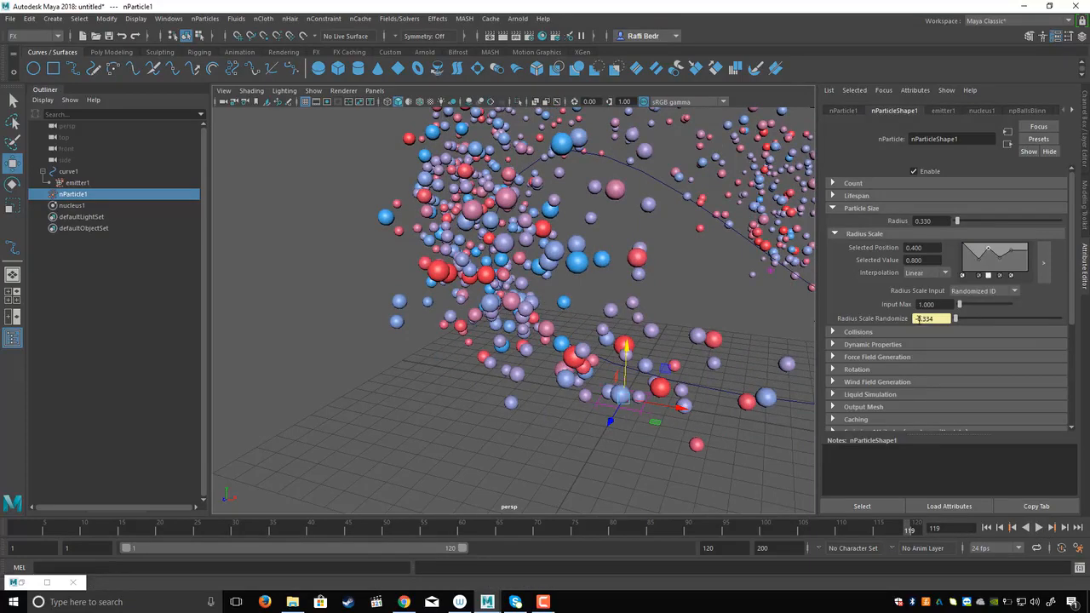
Reopen the Radius Scale Randomize expression for editing and enlarge the Expression Editor window
{"action": "mouse_move", "coordinate": [687, 299]}
{"action": "left_mouse_down", "text": "alt"}
{"action": "mouse_move", "coordinate": [653, 297]}
{"action": "mouse_move", "coordinate": [680, 299]}
{"action": "left_mouse_up", "text": "alt"}
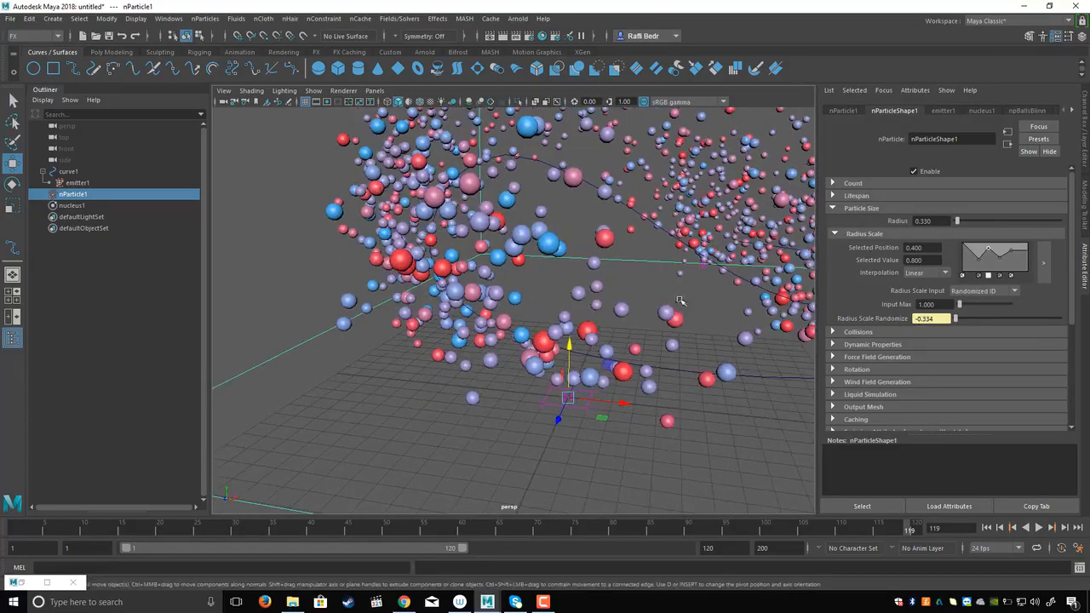
{"action": "right_click", "coordinate": [928, 319]}
{"action": "left_click", "coordinate": [958, 328]}
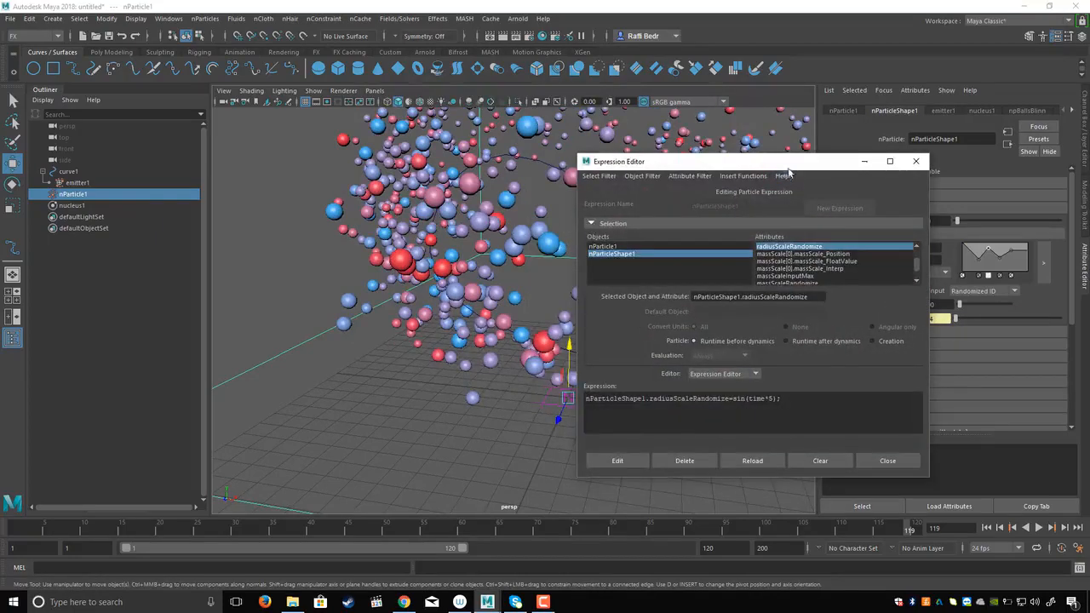
{"action": "left_click_drag", "start_coordinate": [779, 162], "coordinate": [545, 39]}
{"action": "left_click_drag", "start_coordinate": [695, 356], "coordinate": [848, 444]}
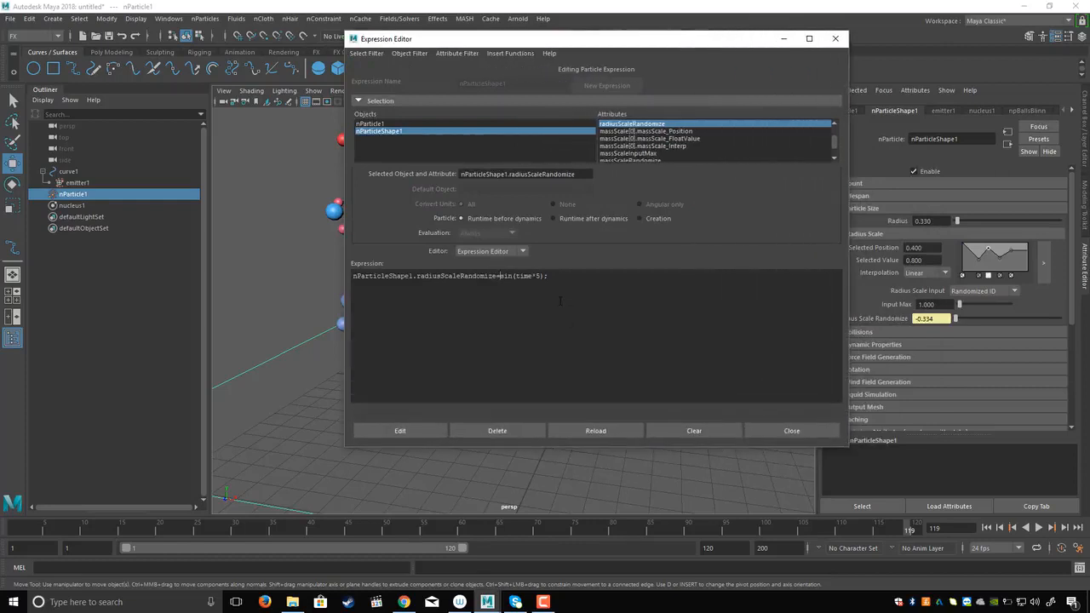
Enlarge the expression text in the Expression Editor until it is easy to read on one line
{"action": "scroll", "coordinate": [558, 299], "scroll_direction": "up", "scroll_amount": 2, "text": "ctrl"}
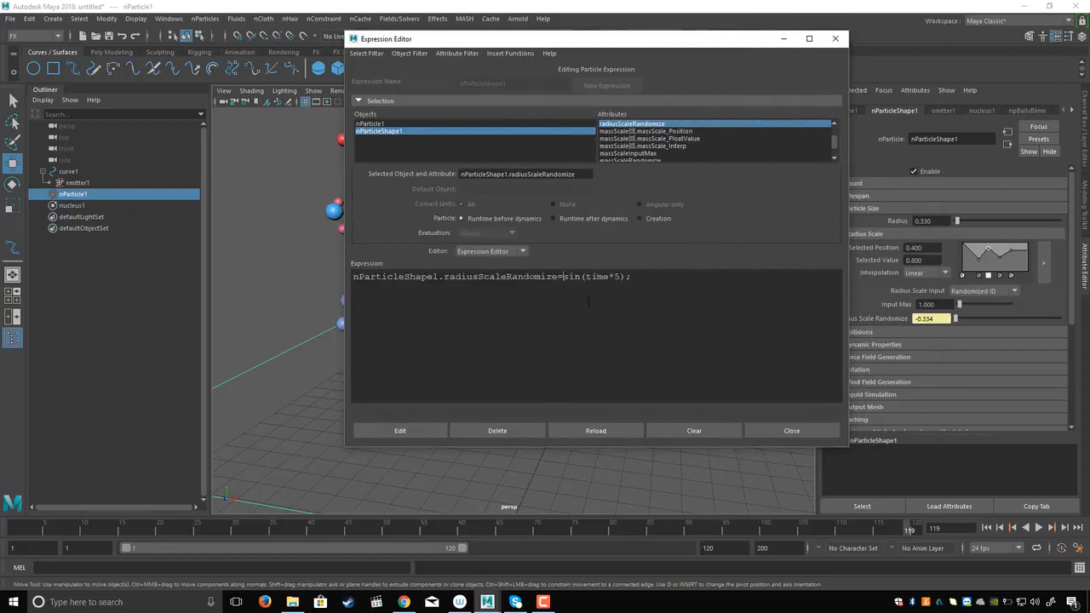
{"action": "scroll", "coordinate": [588, 301], "scroll_direction": "up", "scroll_amount": 4, "text": "ctrl"}
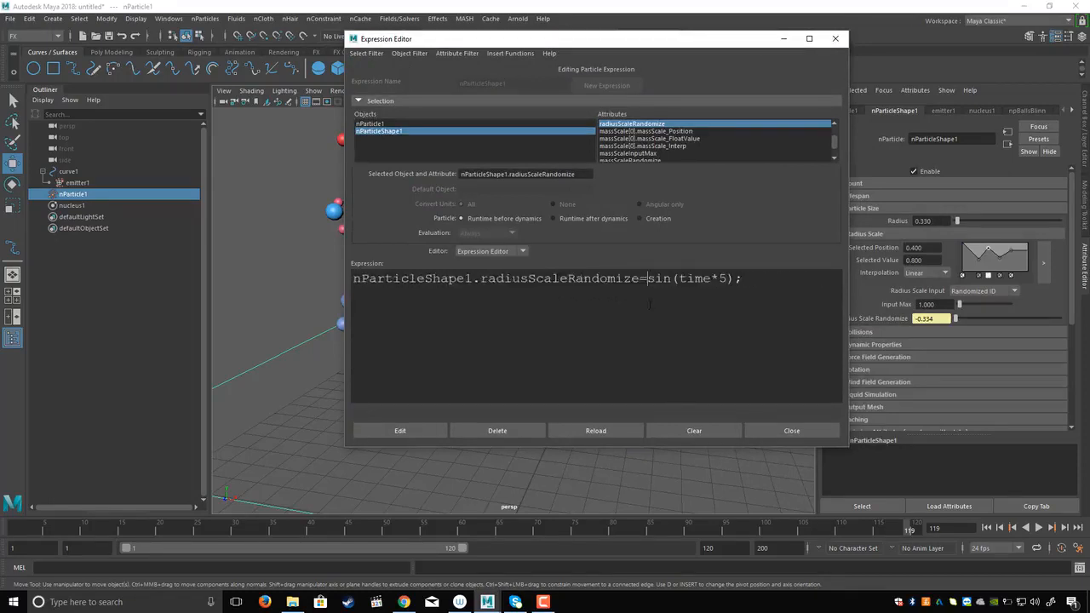
{"action": "scroll", "coordinate": [649, 303], "scroll_direction": "down", "scroll_amount": 2, "text": "ctrl"}
{"action": "scroll", "coordinate": [640, 301], "scroll_direction": "up", "scroll_amount": 2, "text": "ctrl"}
{"action": "scroll", "coordinate": [631, 298], "scroll_direction": "down", "scroll_amount": 2, "text": "ctrl"}
{"action": "scroll", "coordinate": [621, 297], "scroll_direction": "up", "scroll_amount": 2, "text": "ctrl"}
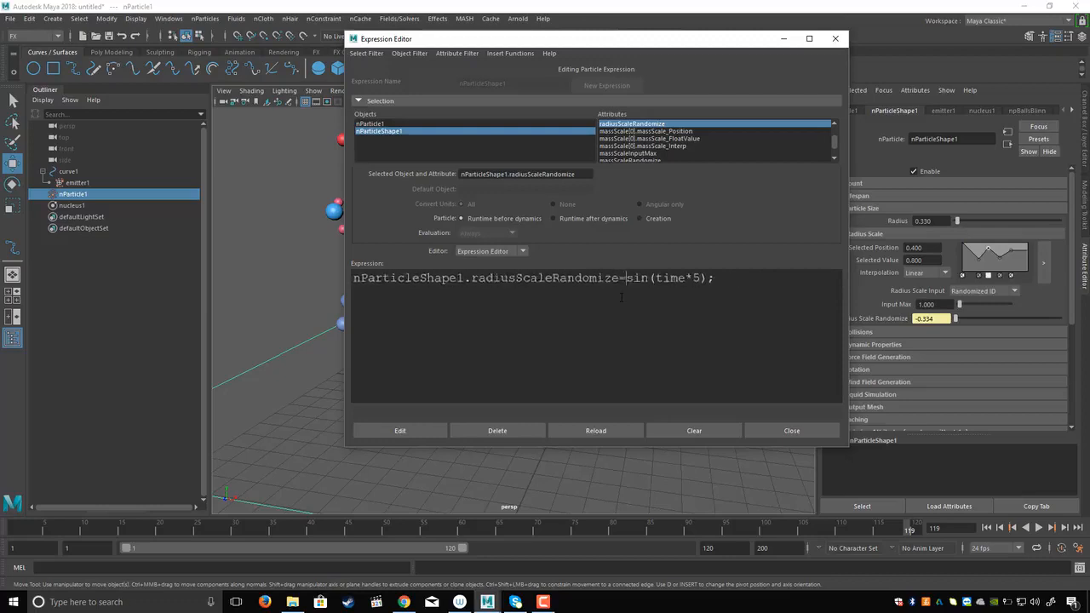
{"action": "scroll", "coordinate": [621, 298], "scroll_direction": "up", "scroll_amount": 1, "text": "ctrl"}
{"action": "scroll", "coordinate": [639, 301], "scroll_direction": "down", "scroll_amount": 2, "text": "ctrl"}
{"action": "scroll", "coordinate": [638, 301], "scroll_direction": "up", "scroll_amount": 1, "text": "ctrl"}
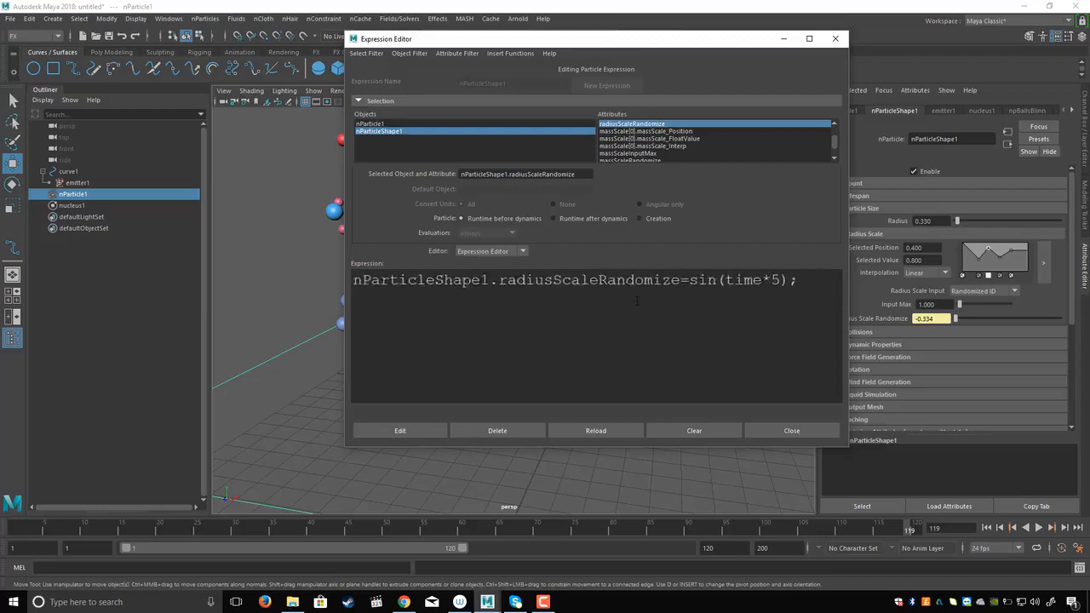
{"action": "scroll", "coordinate": [637, 301], "scroll_direction": "up", "scroll_amount": 1, "text": "ctrl"}
{"action": "scroll", "coordinate": [637, 301], "scroll_direction": "down", "scroll_amount": 2, "text": "ctrl"}
{"action": "scroll", "coordinate": [638, 300], "scroll_direction": "up", "scroll_amount": 3, "text": "ctrl"}
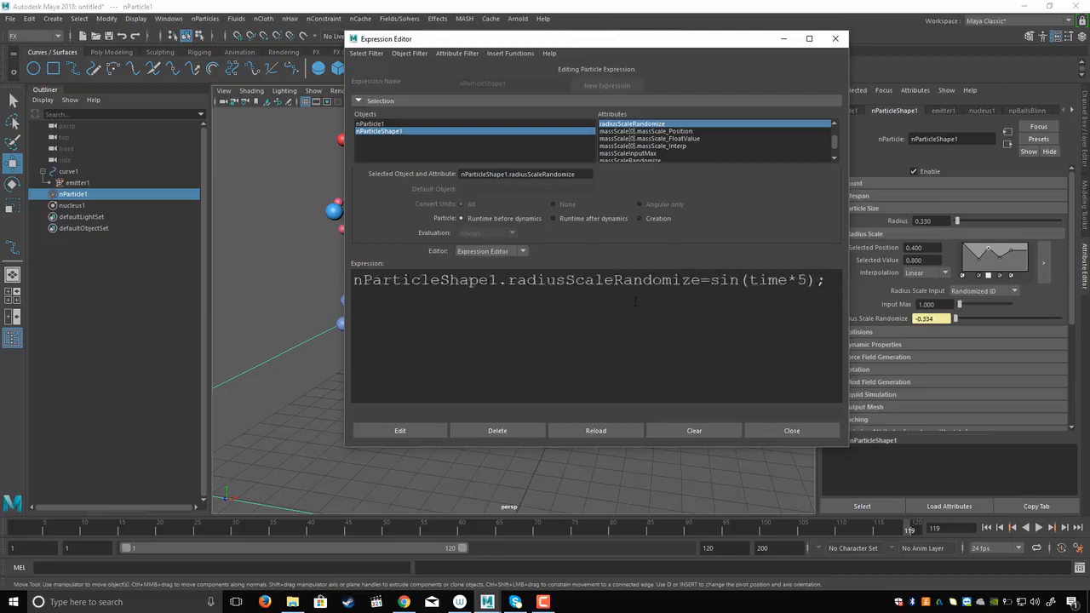
{"action": "scroll", "coordinate": [641, 297], "scroll_direction": "down", "scroll_amount": 1, "text": "ctrl"}
{"action": "scroll", "coordinate": [643, 297], "scroll_direction": "up", "scroll_amount": 1, "text": "ctrl"}
{"action": "scroll", "coordinate": [619, 298], "scroll_direction": "down", "scroll_amount": 1, "text": "ctrl"}
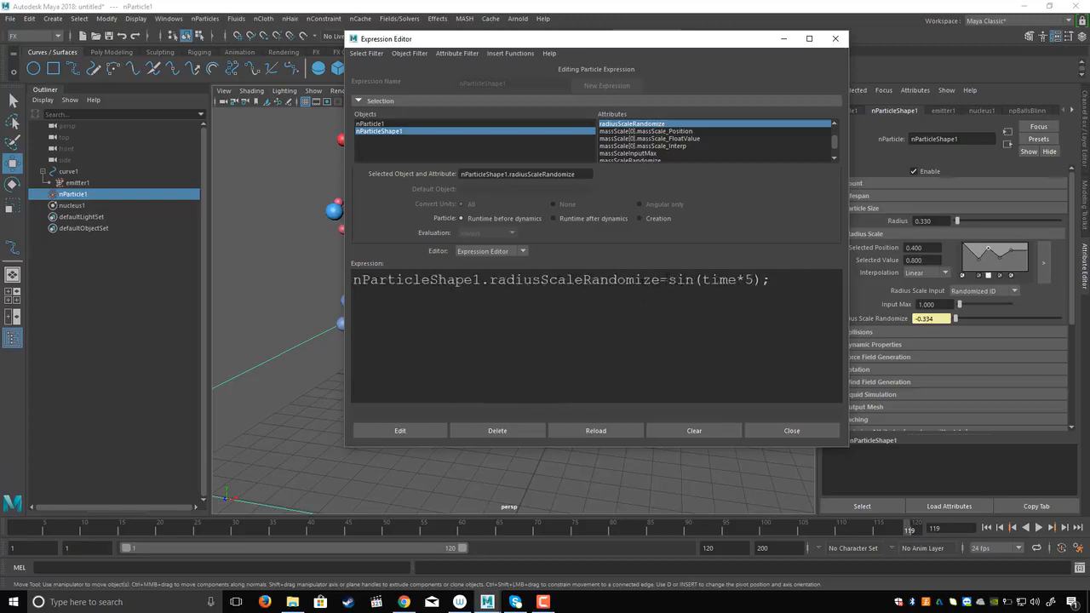
Wrap the sine in an absolute value so the expression reads nParticleShape1.radiusScaleRandomize=abs(sin(time*5)); apply it and minimize the editor
{"action": "type", "text": "ab"}
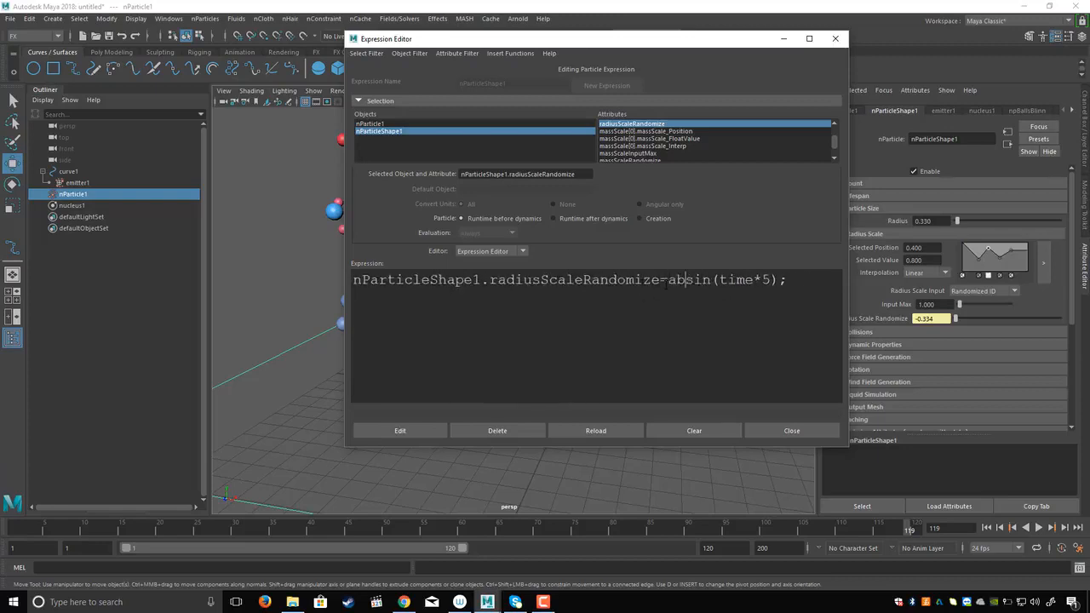
{"action": "type", "text": "s(s"}
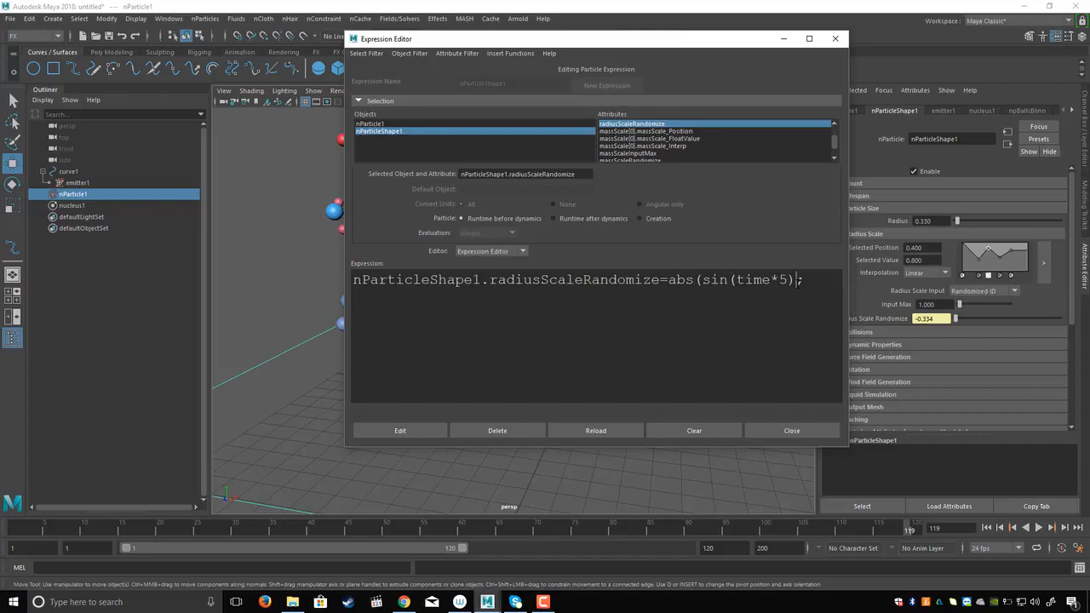
{"action": "left_click_drag", "start_coordinate": [712, 44], "coordinate": [629, 67]}
{"action": "left_click_drag", "start_coordinate": [611, 302], "coordinate": [586, 303]}
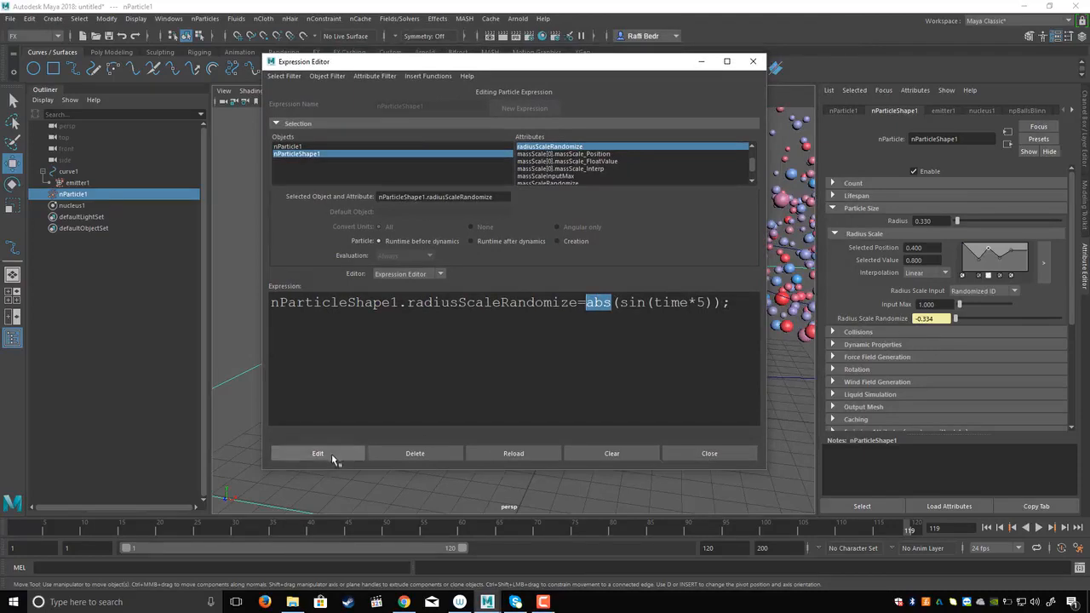
{"action": "left_click", "coordinate": [330, 455]}
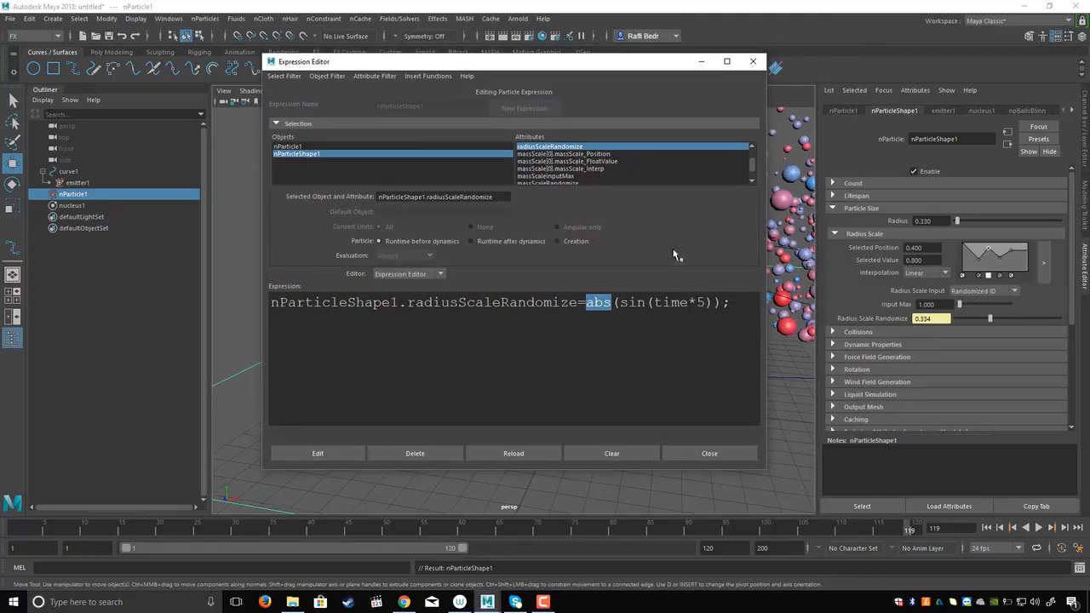
{"action": "left_click", "coordinate": [700, 61]}
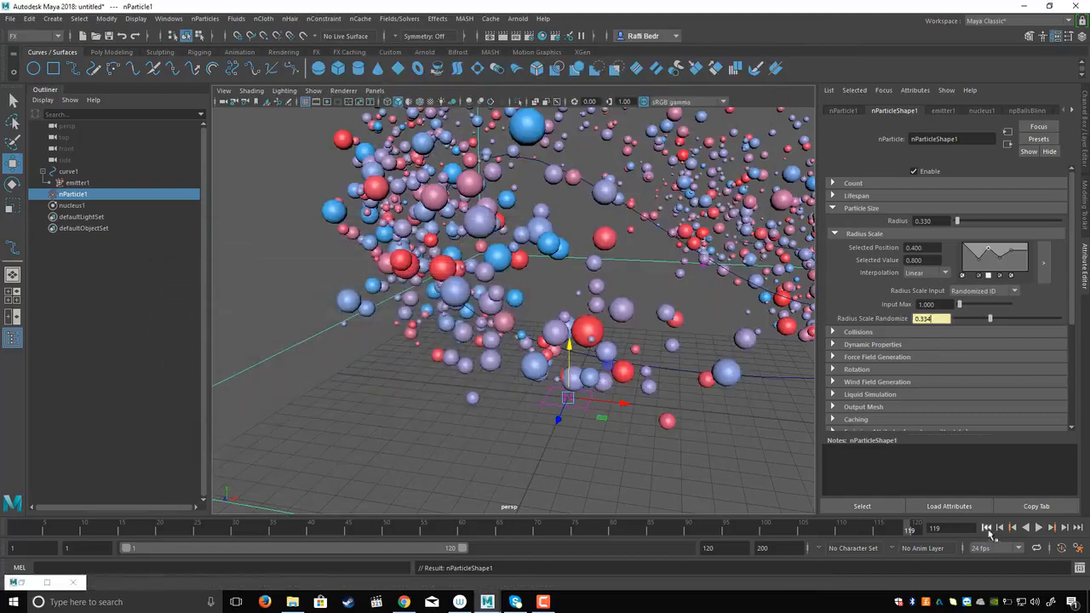
Play the simulation from the first frame with the absolute-value expression and stop it
{"action": "left_click", "coordinate": [986, 527]}
{"action": "left_click", "coordinate": [1039, 527]}
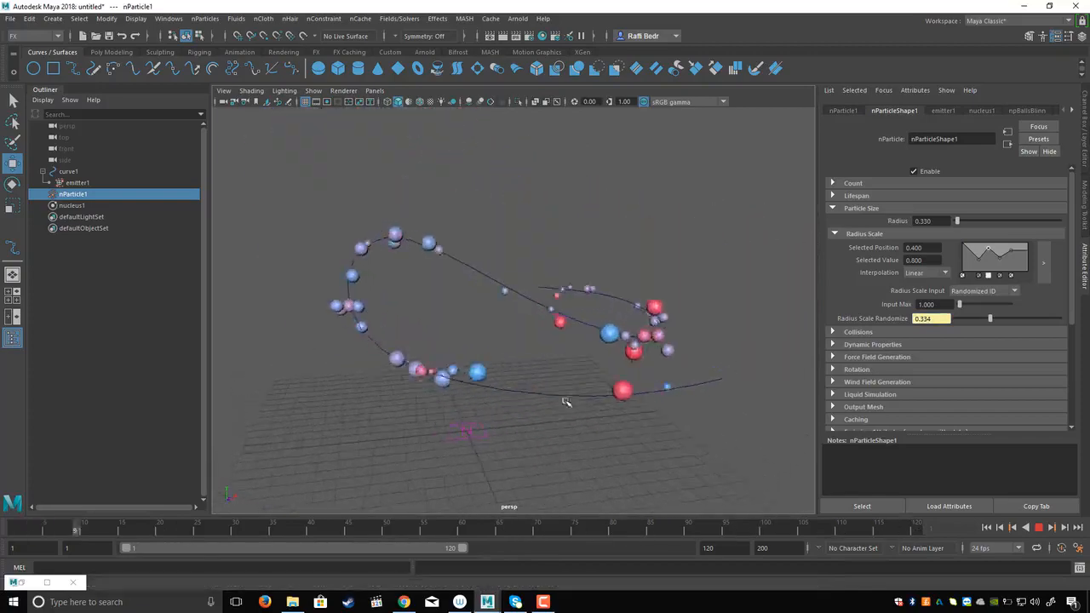
{"action": "left_click", "coordinate": [1038, 527]}
Change the time multiplier in the Radius Scale Randomize expression to 10, giving abs(sin(time*10)), apply it, and minimize the editor
{"action": "right_click", "coordinate": [931, 322]}
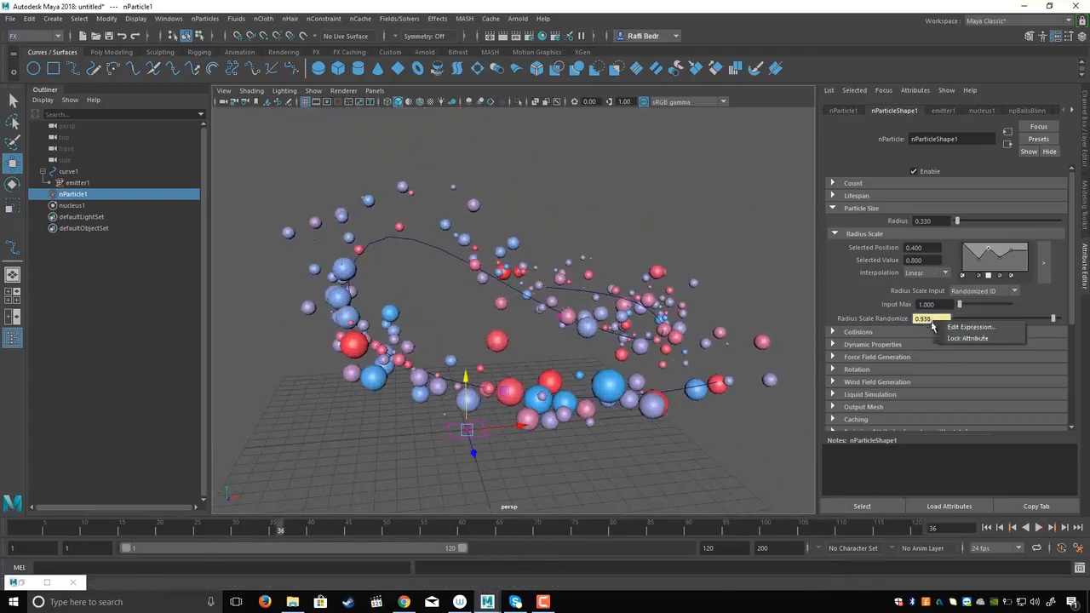
{"action": "left_click", "coordinate": [969, 327]}
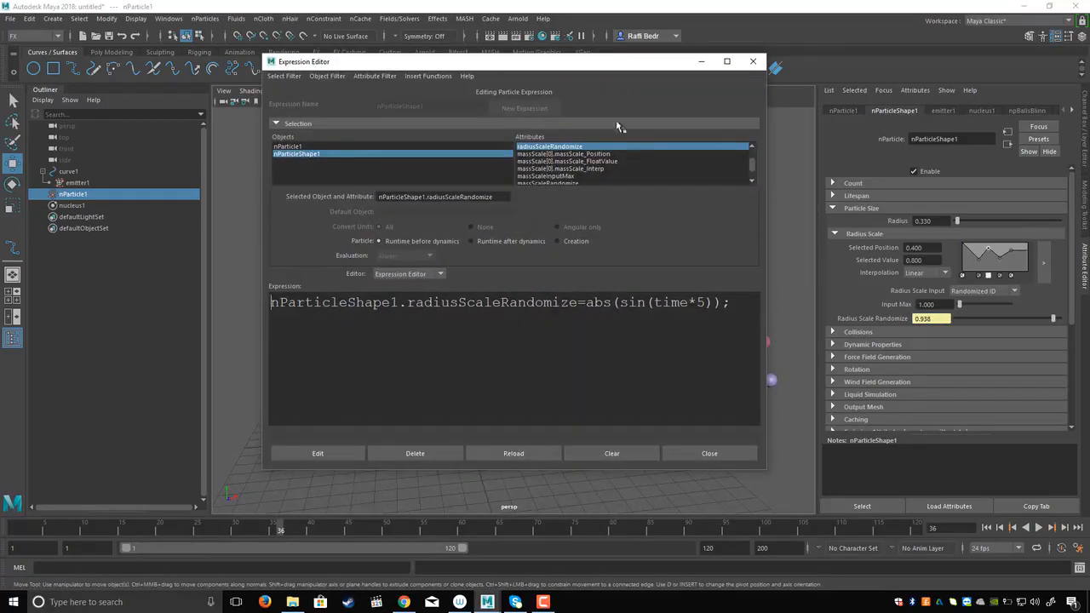
{"action": "left_click_drag", "start_coordinate": [611, 67], "coordinate": [807, 148]}
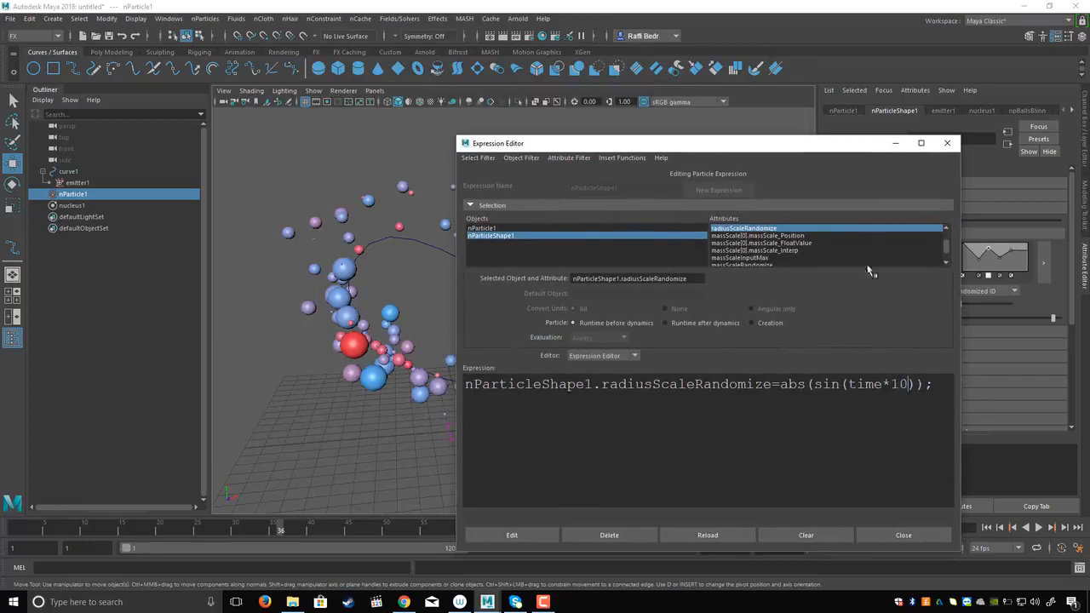
{"action": "left_click", "coordinate": [535, 537]}
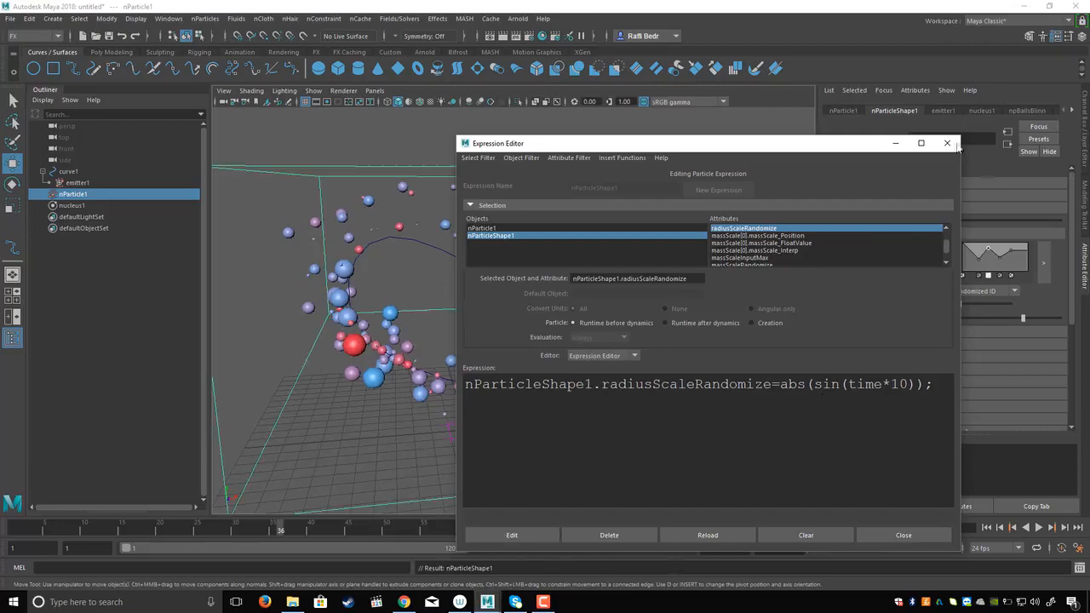
{"action": "left_click", "coordinate": [894, 143]}
Replay the simulation from the first frame to check the faster size variation, stop it, and view the curve from another angle
{"action": "left_click", "coordinate": [986, 527]}
{"action": "left_click", "coordinate": [1037, 527]}
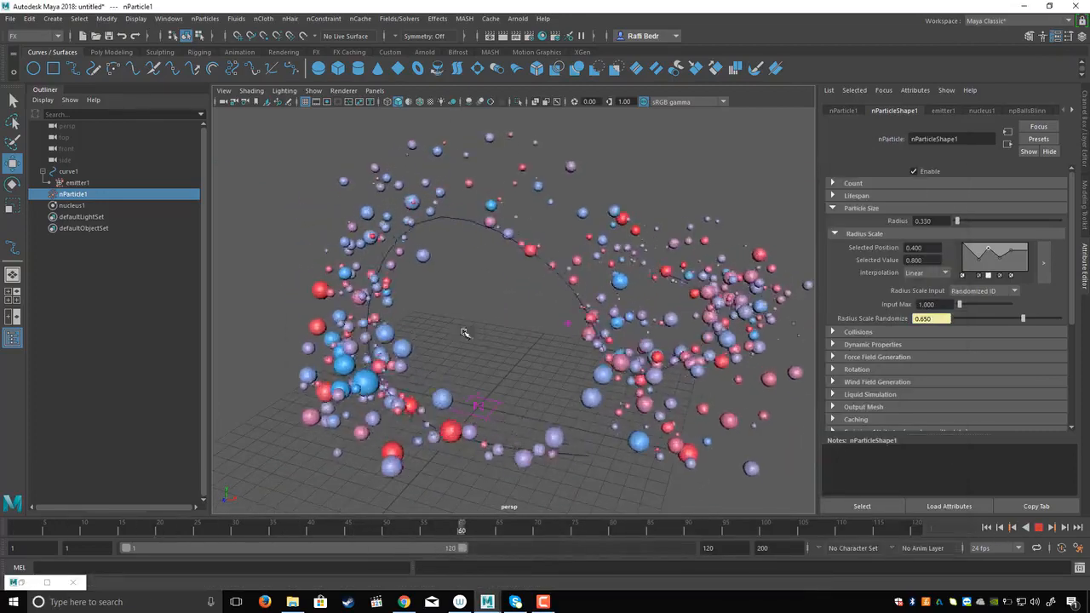
{"action": "left_click", "coordinate": [1038, 527]}
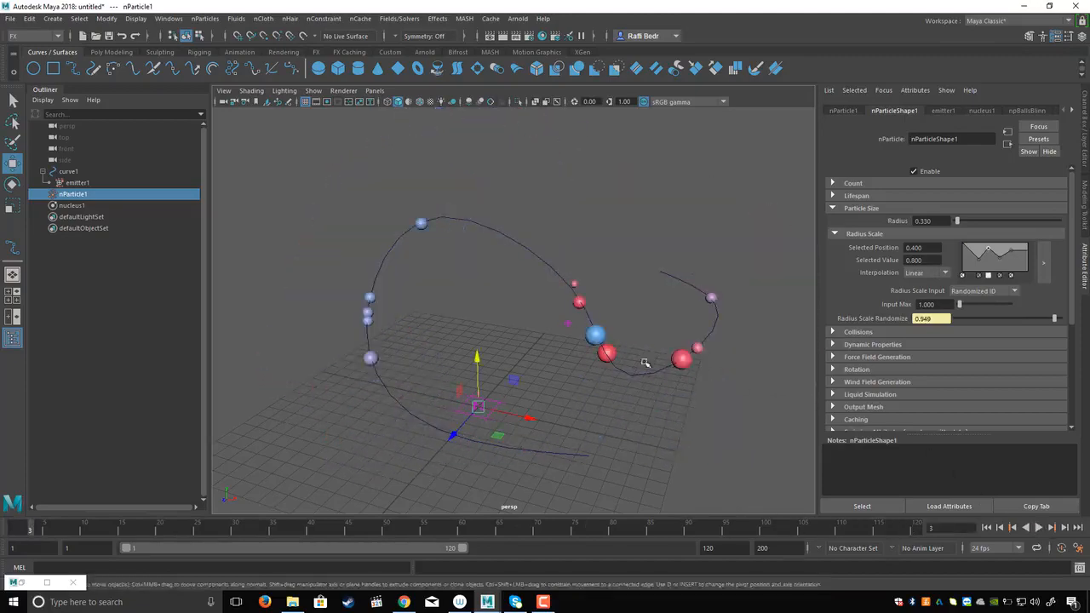
{"action": "left_click_drag", "start_coordinate": [559, 314], "coordinate": [578, 319], "text": "alt"}
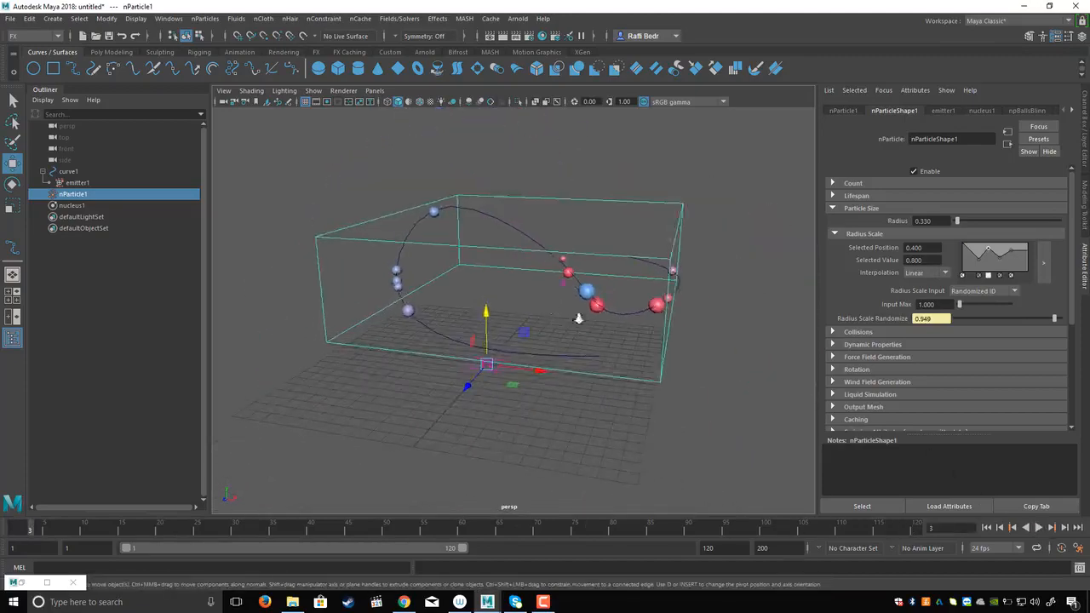